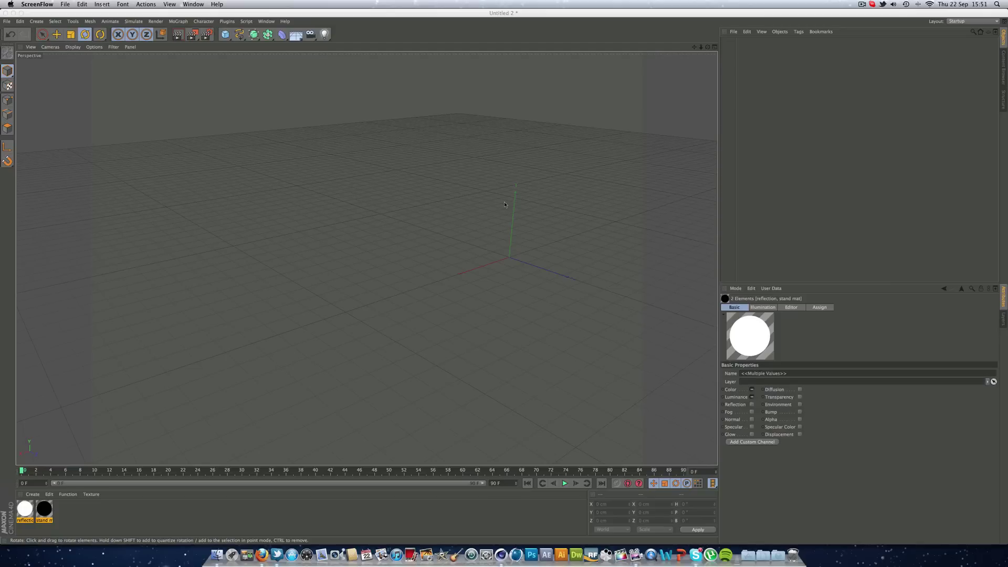
Step: Delete both old materials from the Material Manager, then browse the Content Browser preset library
left_click_drag(693, 47, 367, 259)
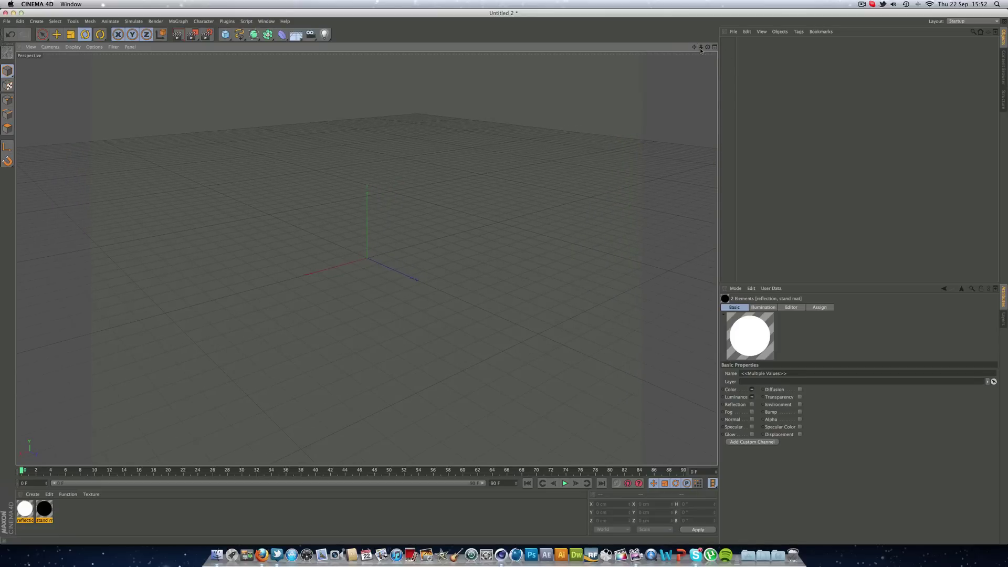
left_click_drag(701, 48, 367, 260)
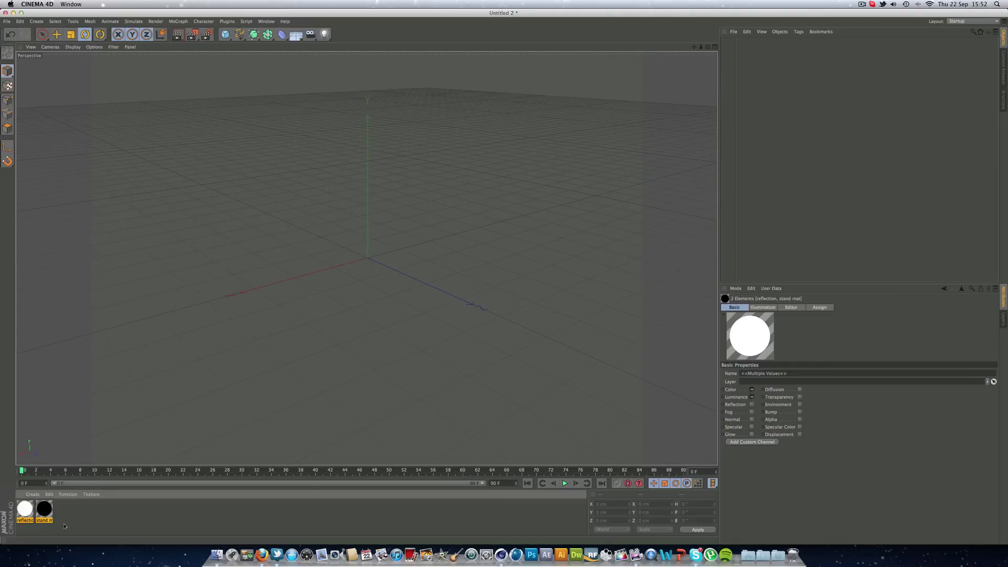
left_click_drag(93, 527, 15, 510)
key("Delete")
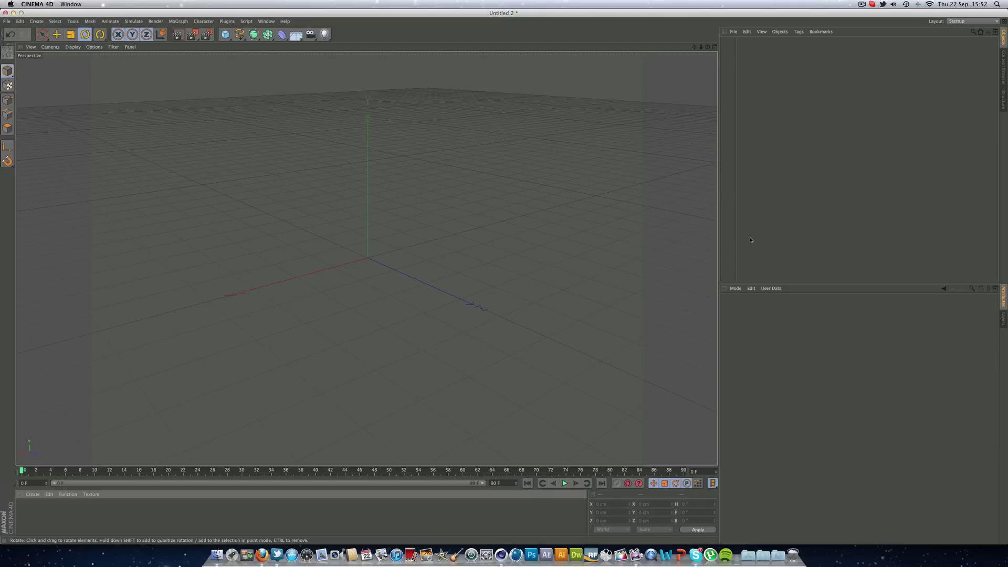
left_click(1003, 67)
Step: Preview the spotlight.c4d example studio scene, then close it without saving changes
double_click(926, 120)
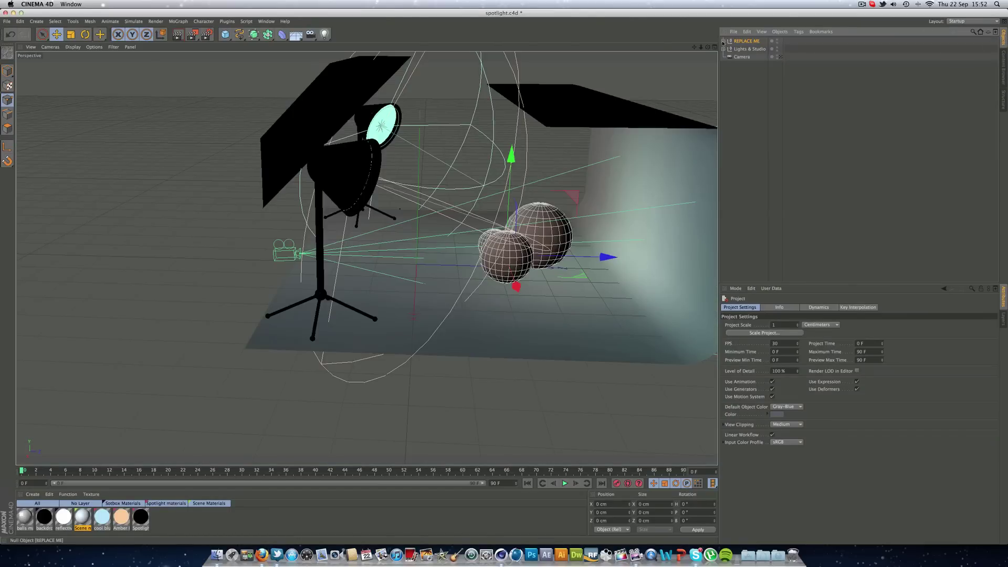
left_click_drag(707, 47, 708, 56)
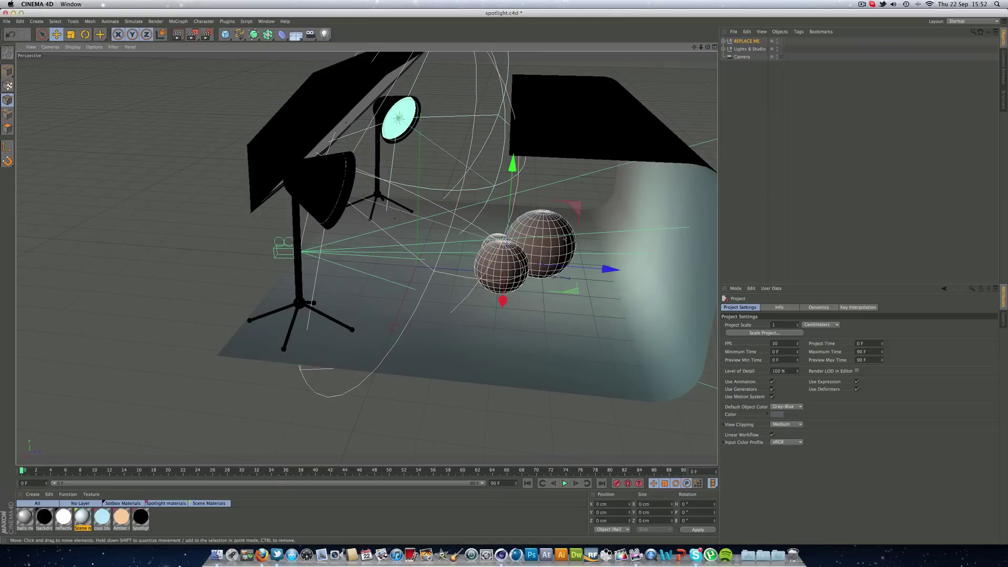
left_click(225, 34)
left_click(18, 21)
left_click(36, 75)
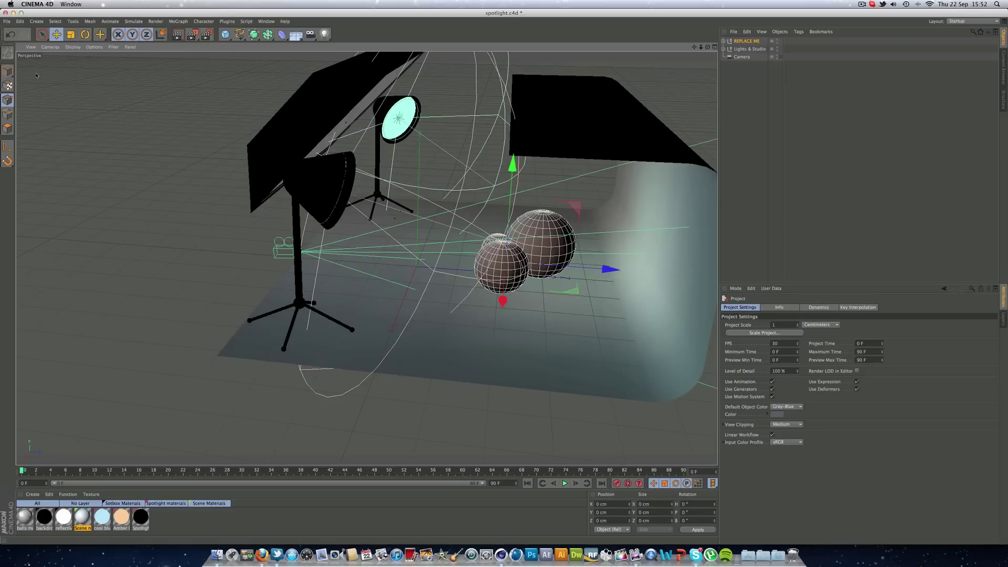
left_click(478, 178)
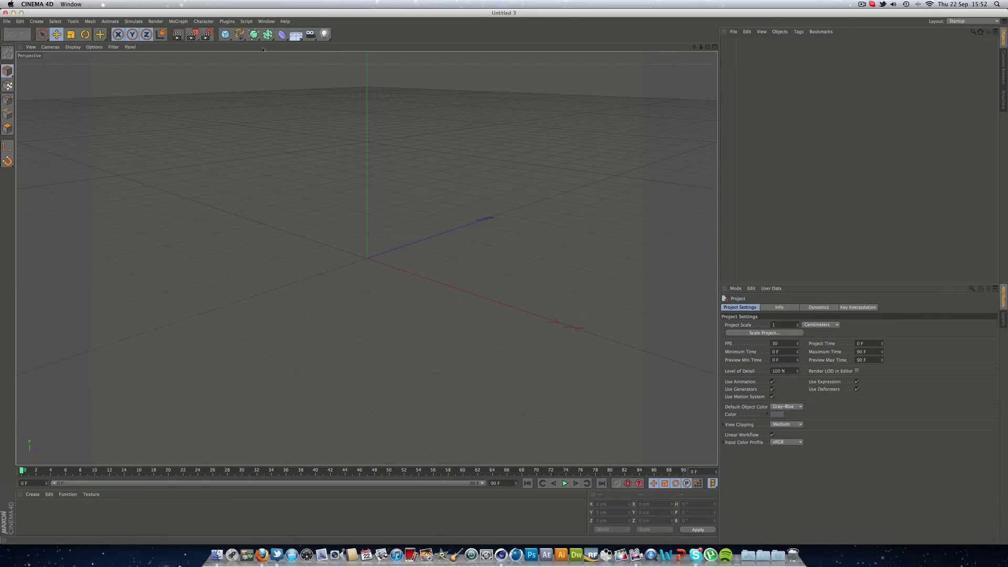
Step: Add a cone facing -Z, shorten it to 126.339 cm and widen its top radius to 47 cm
left_click_drag(225, 34, 336, 45)
left_click(777, 367)
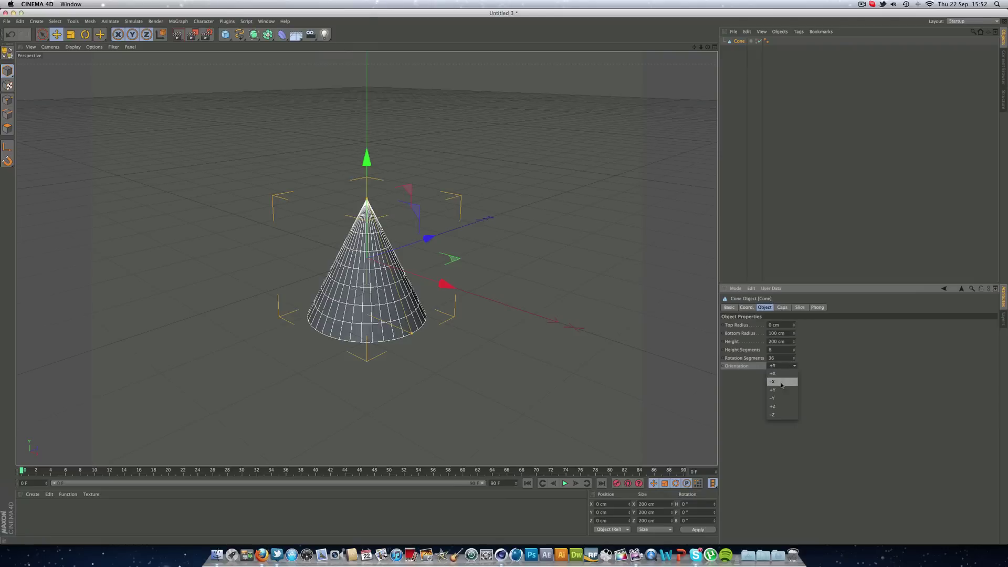
left_click(779, 415)
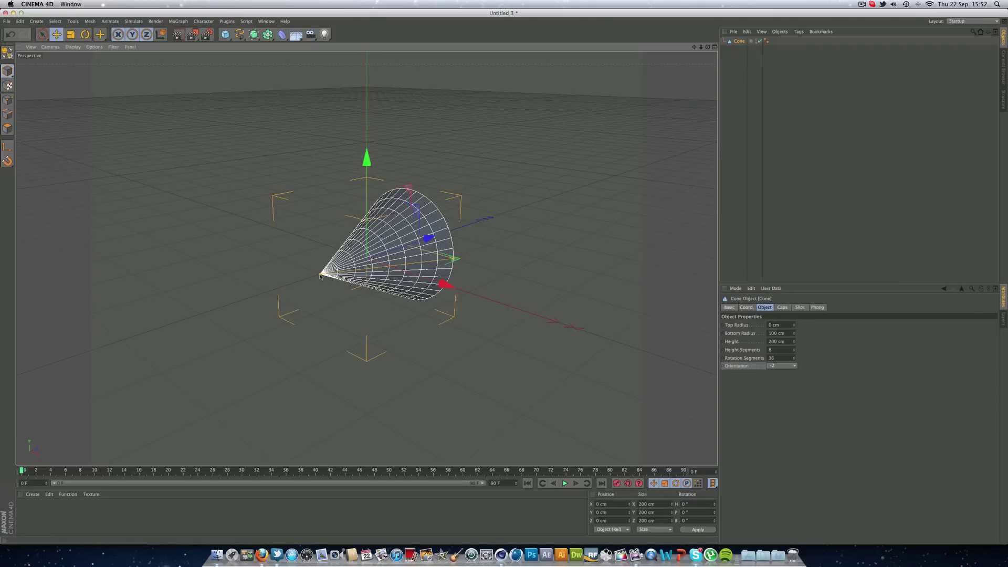
mouse_move(320, 276)
left_mouse_down()
mouse_move(346, 267)
mouse_move(337, 275)
left_mouse_up()
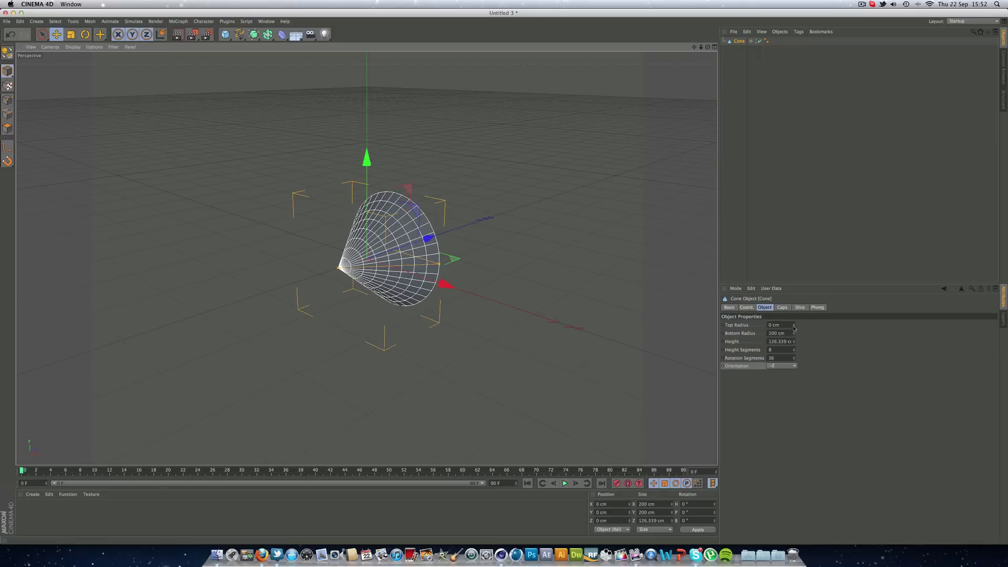
left_click_drag(793, 327, 794, 307)
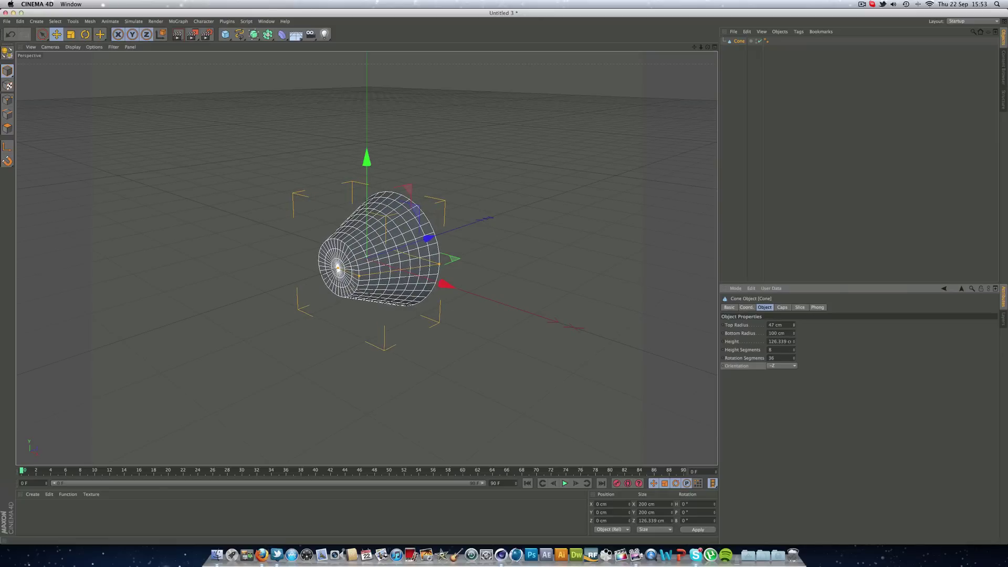
left_click_drag(707, 46, 656, 50)
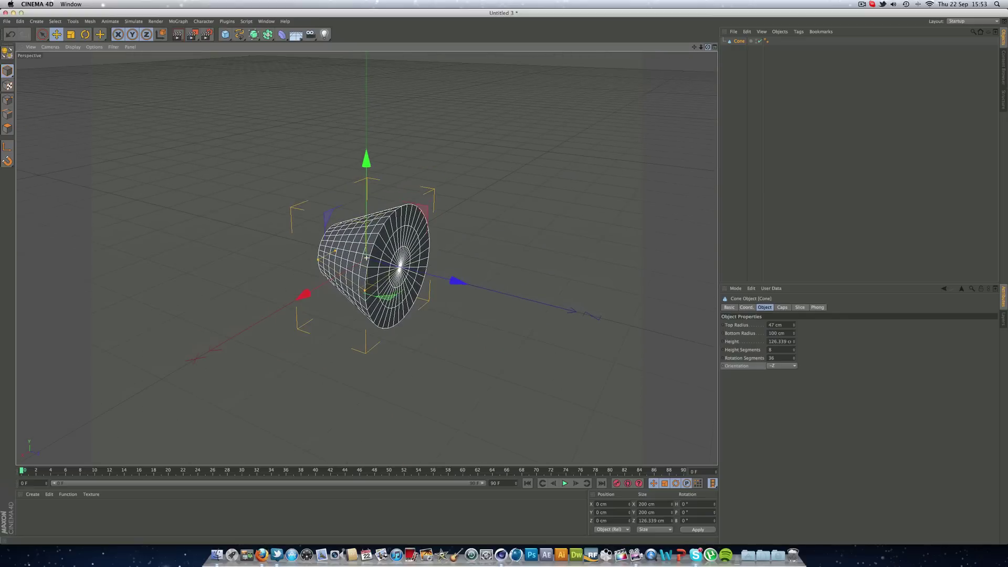
Step: Create a black, non-specular material named 'stand mat' and apply it to the cone
double_click(106, 508)
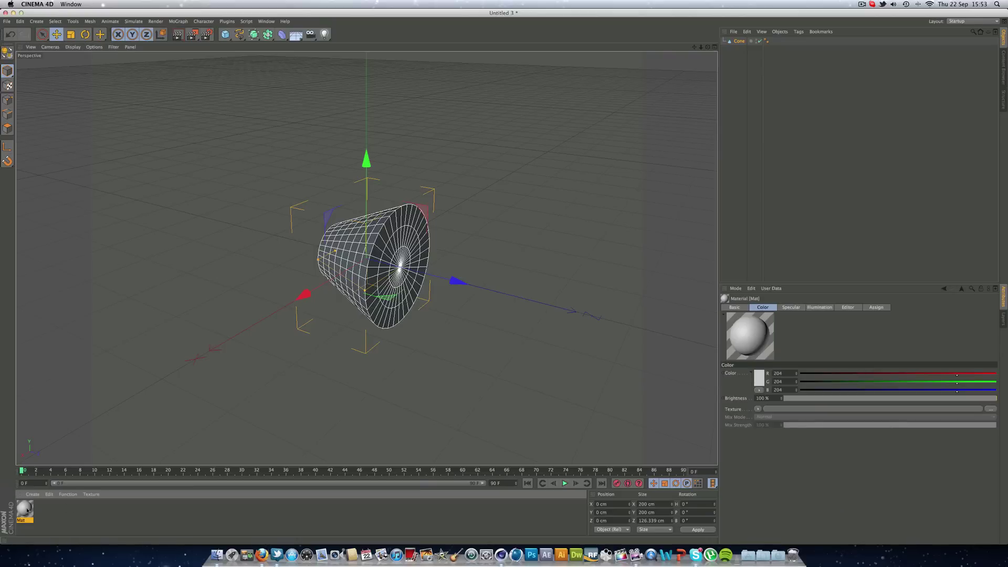
double_click(27, 508)
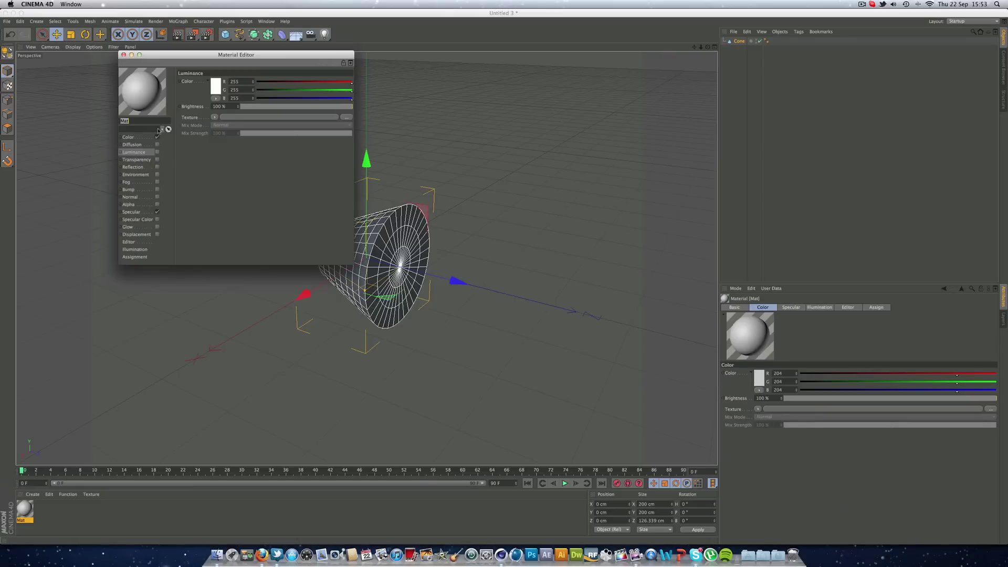
type("stand mat")
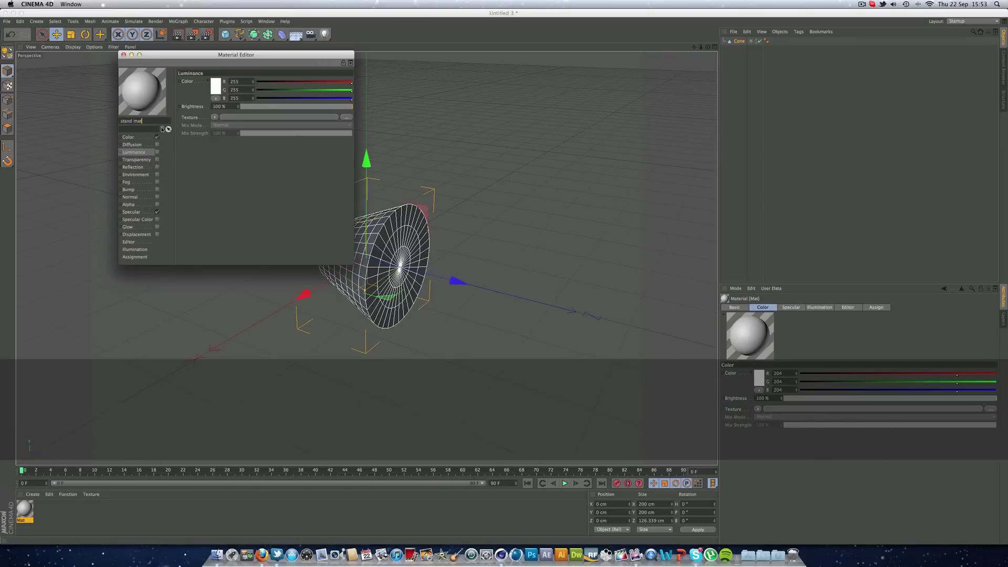
key("Return")
left_click(157, 137)
left_click(157, 137)
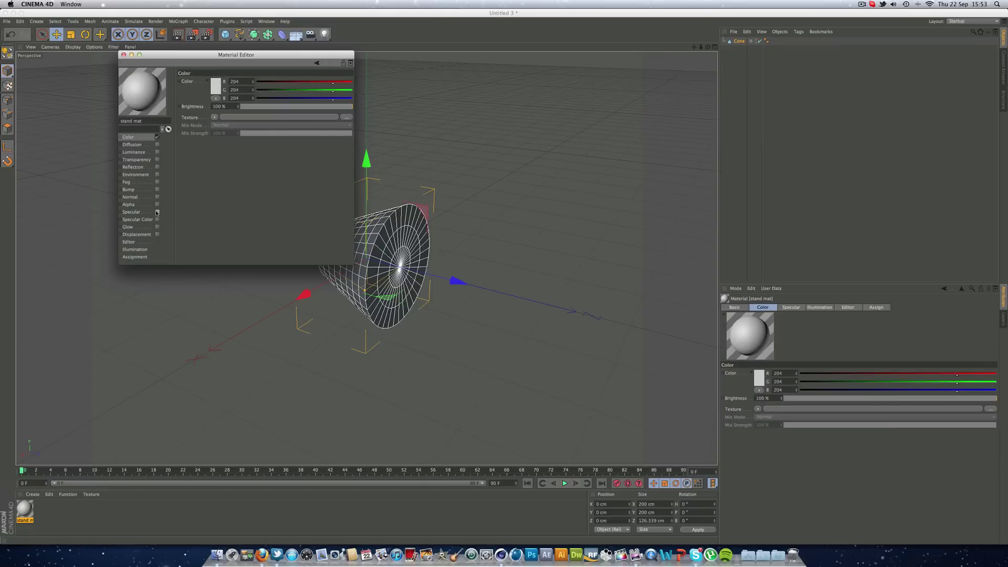
left_click(157, 212)
left_click(216, 85)
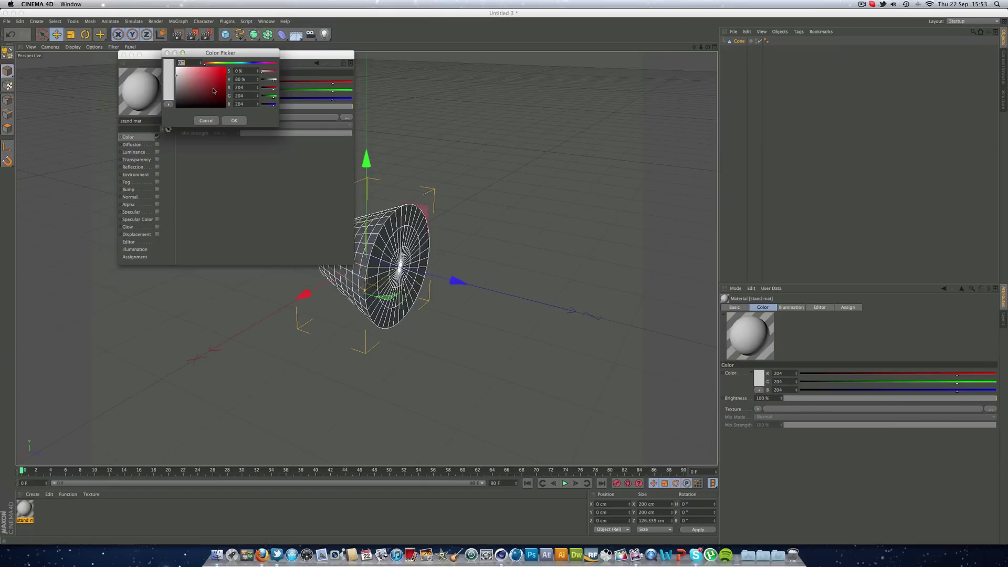
left_click(234, 121)
left_click(123, 54)
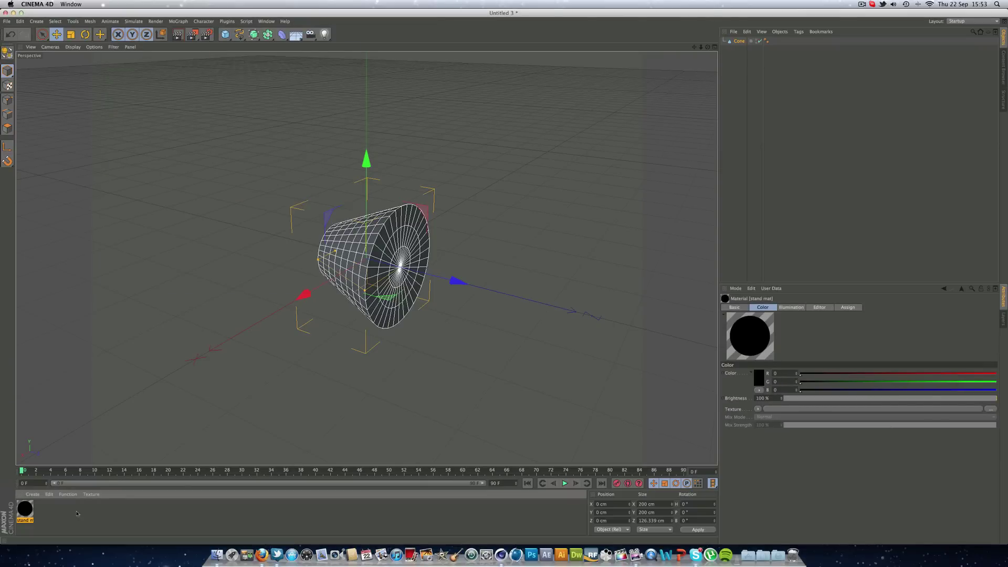
left_click_drag(24, 507, 359, 292)
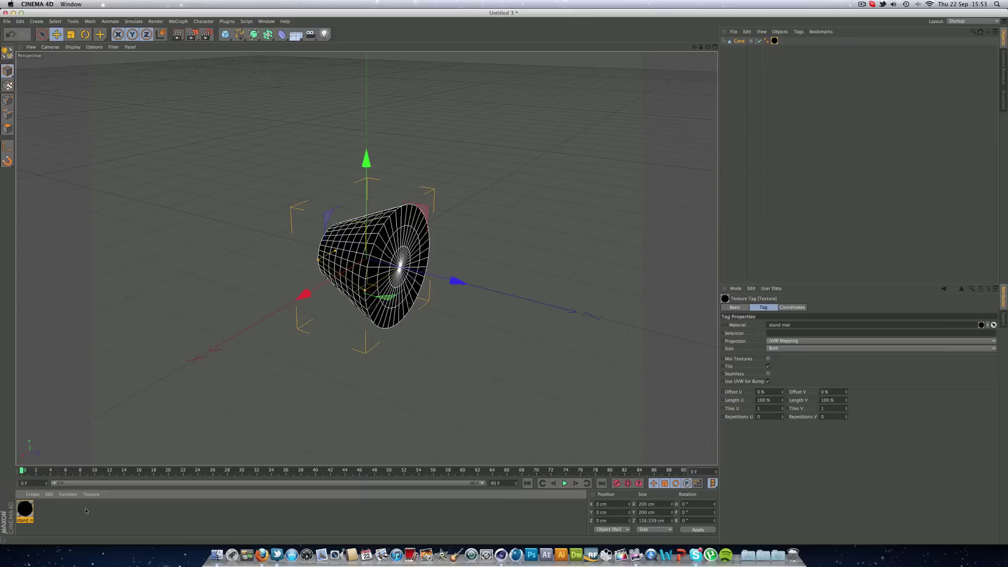
Step: Create a luminance-only material named 'reflection' with colour and specular turned off
double_click(45, 516)
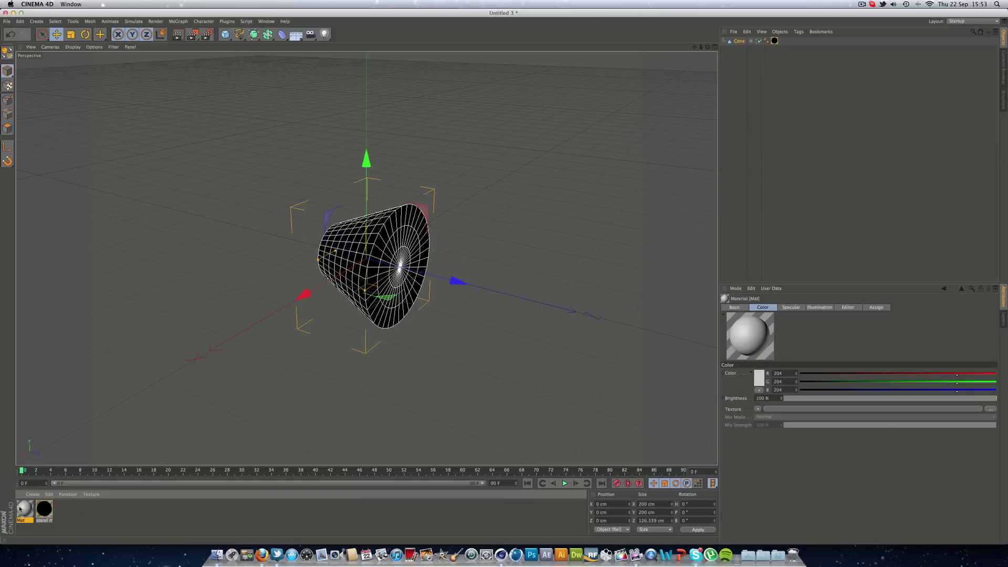
double_click(24, 509)
left_click(157, 137)
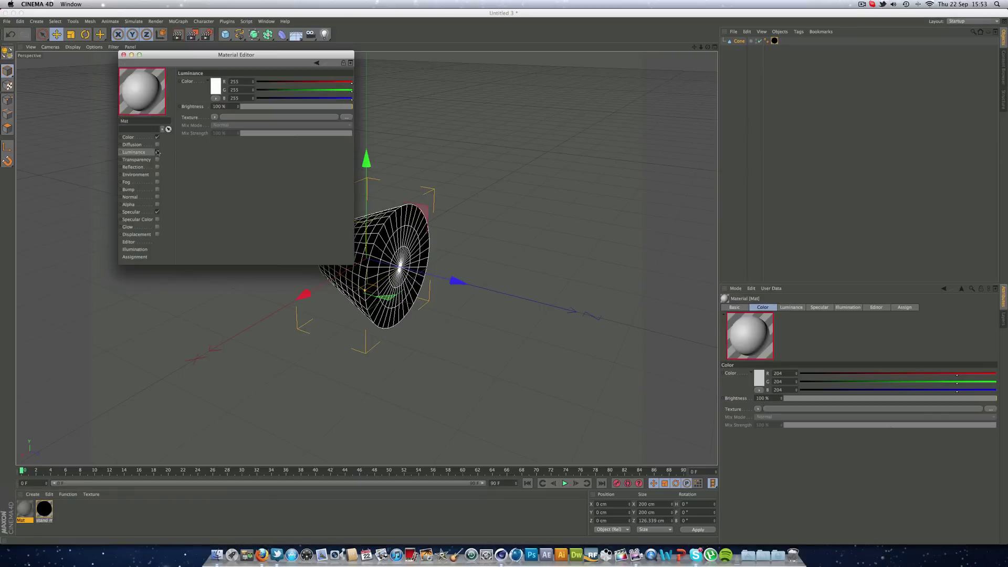
left_click(157, 152)
left_click(132, 144)
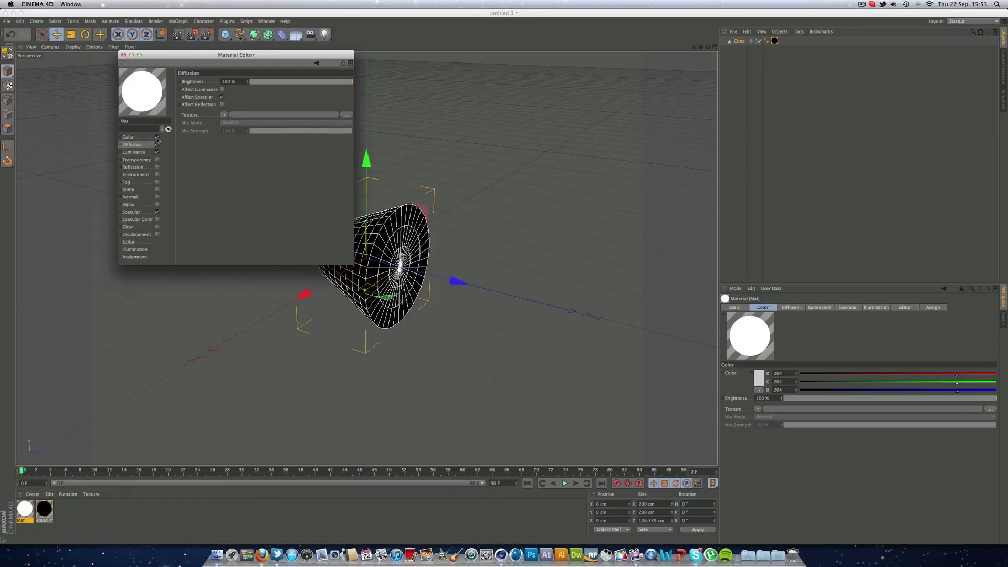
left_click(156, 204)
left_click(157, 212)
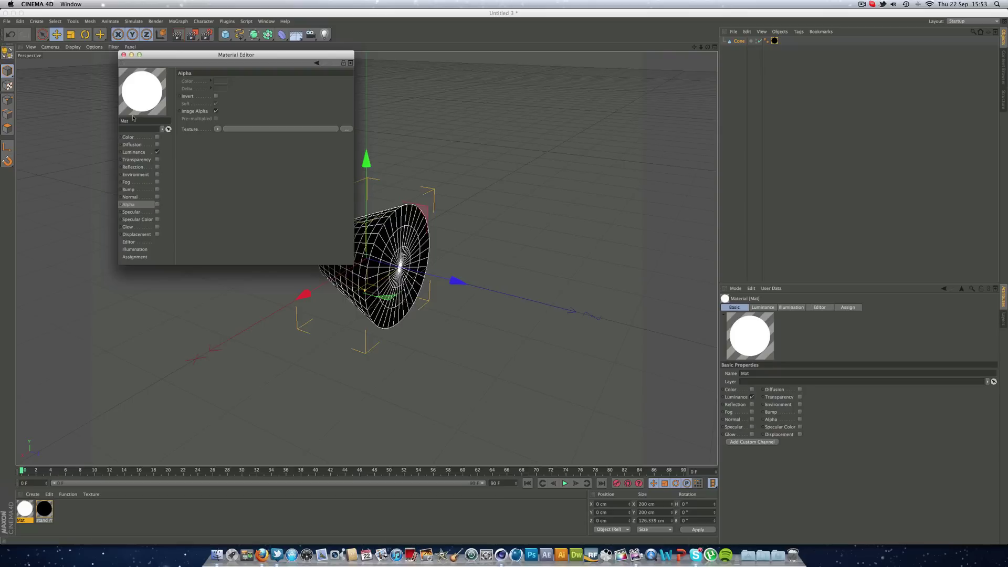
type("reflection")
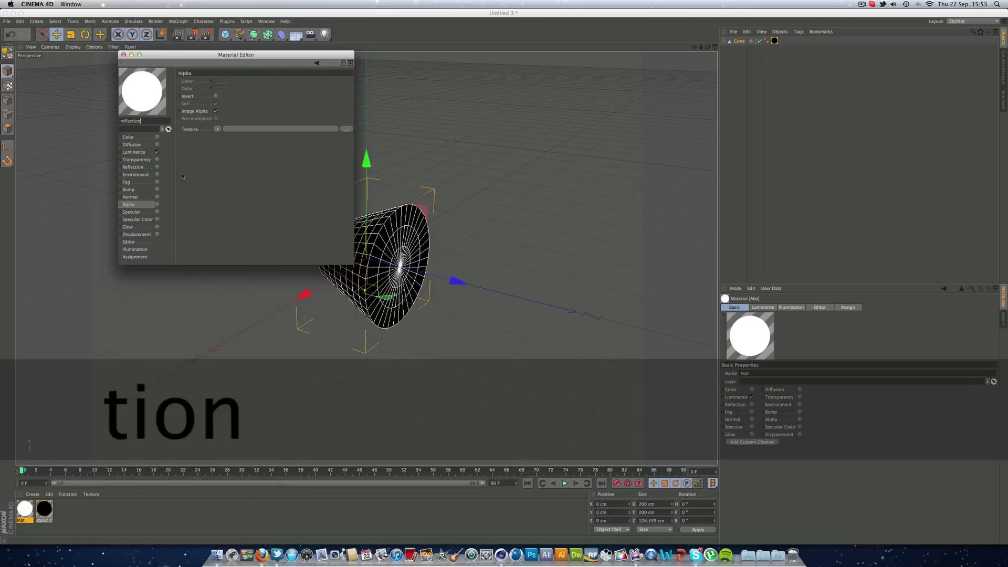
key("Return")
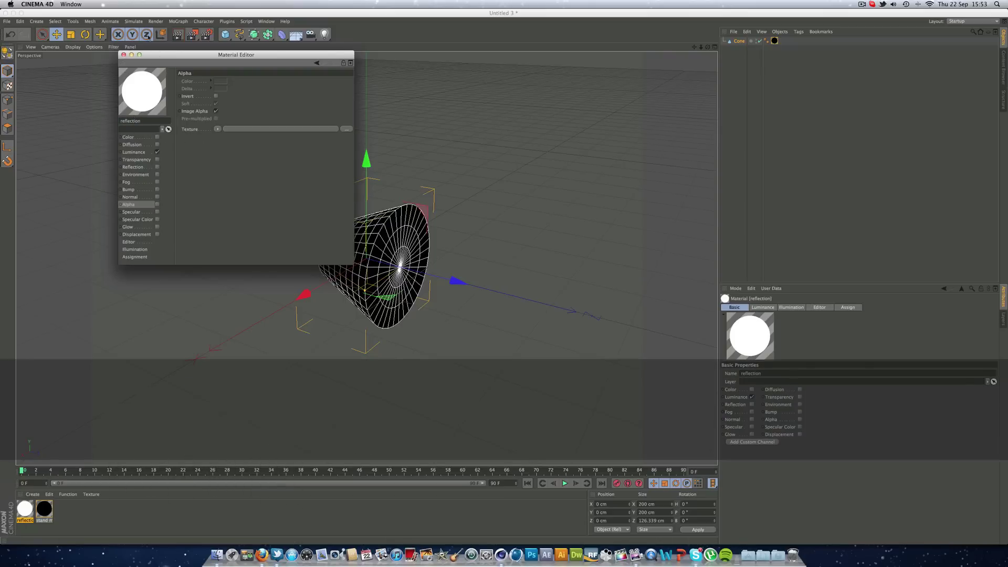
left_click(124, 55)
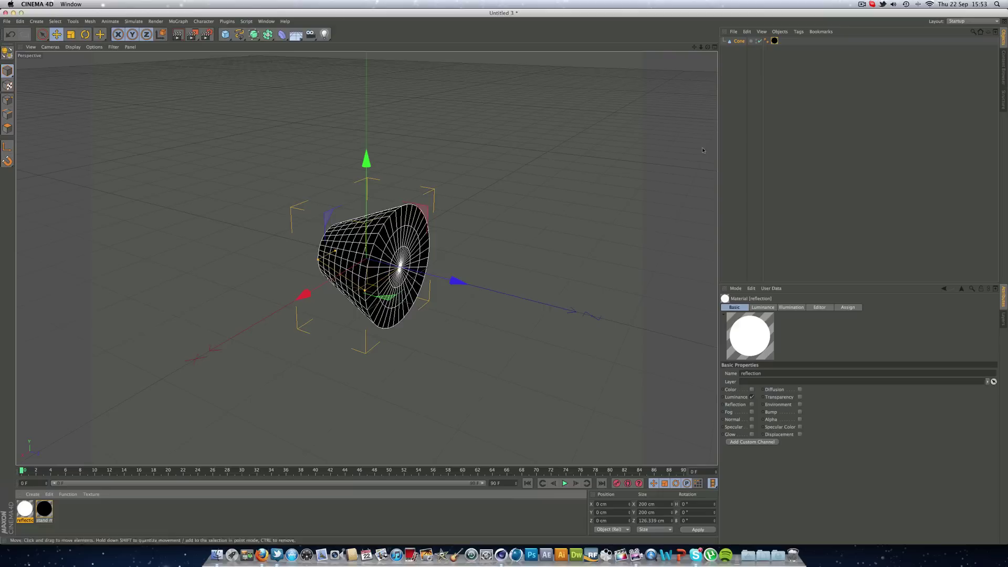
Step: In polygon mode, loop-select the ring of polygons on the cone's front face
left_click(747, 42)
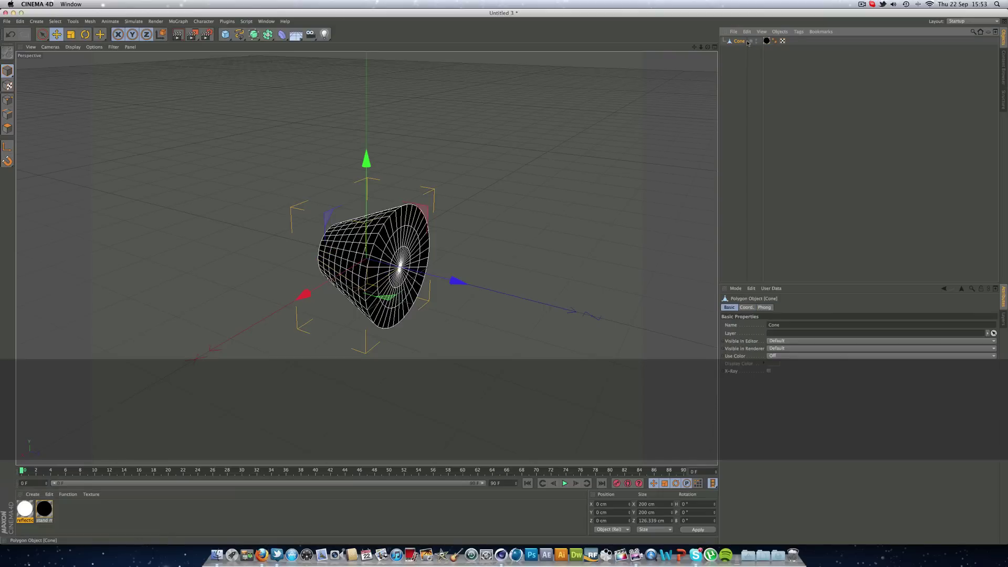
left_click(7, 129)
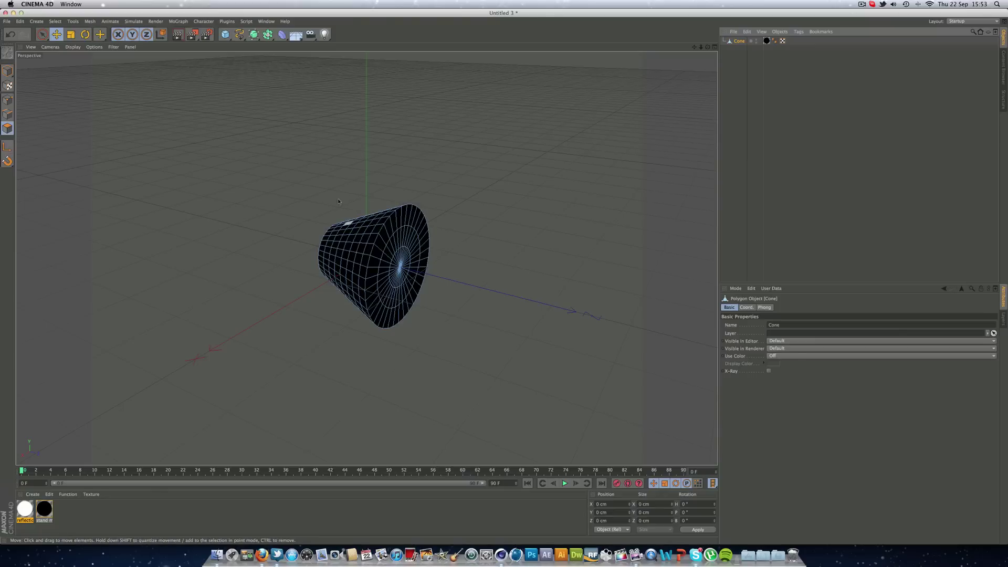
left_click(55, 21)
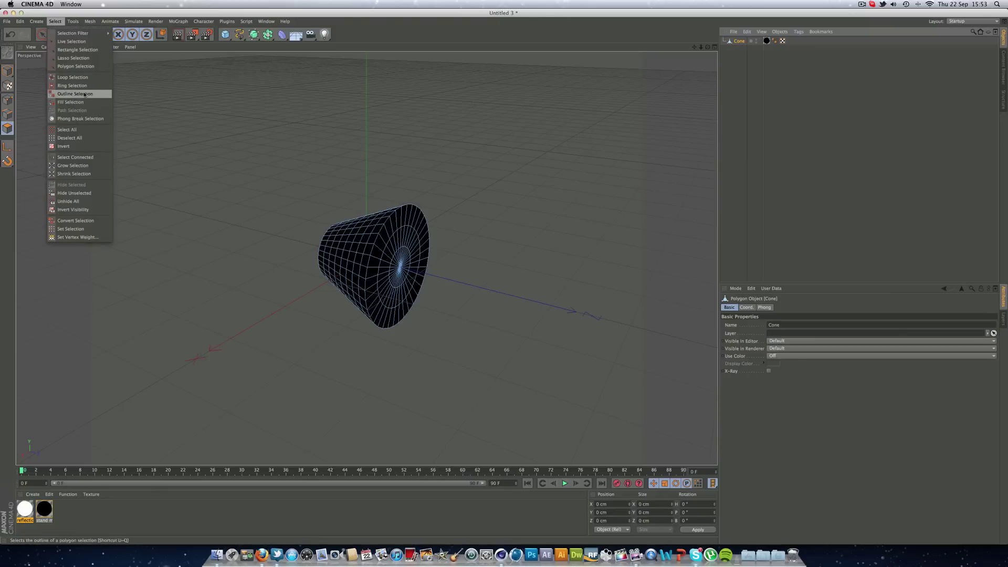
left_click(73, 77)
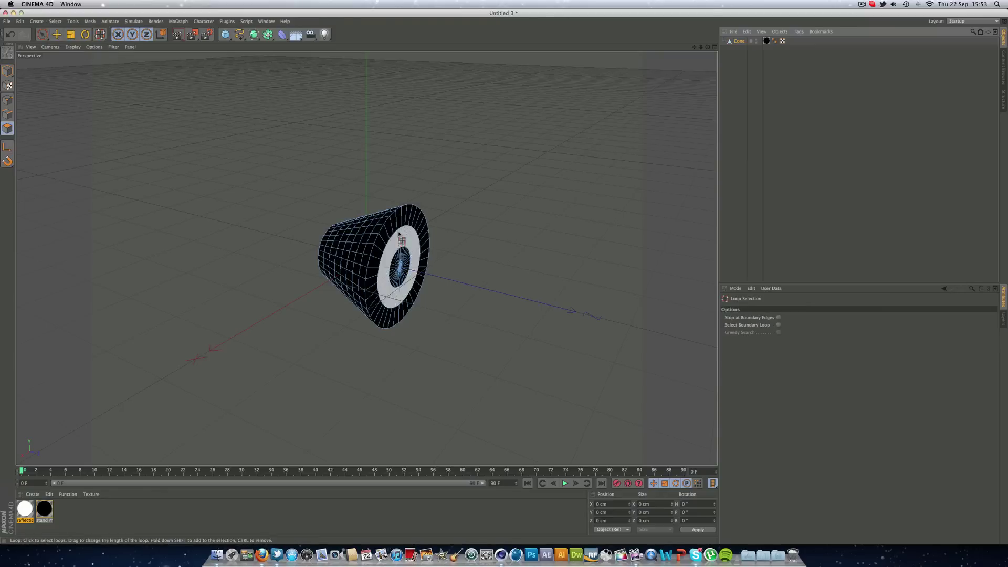
left_click(401, 237)
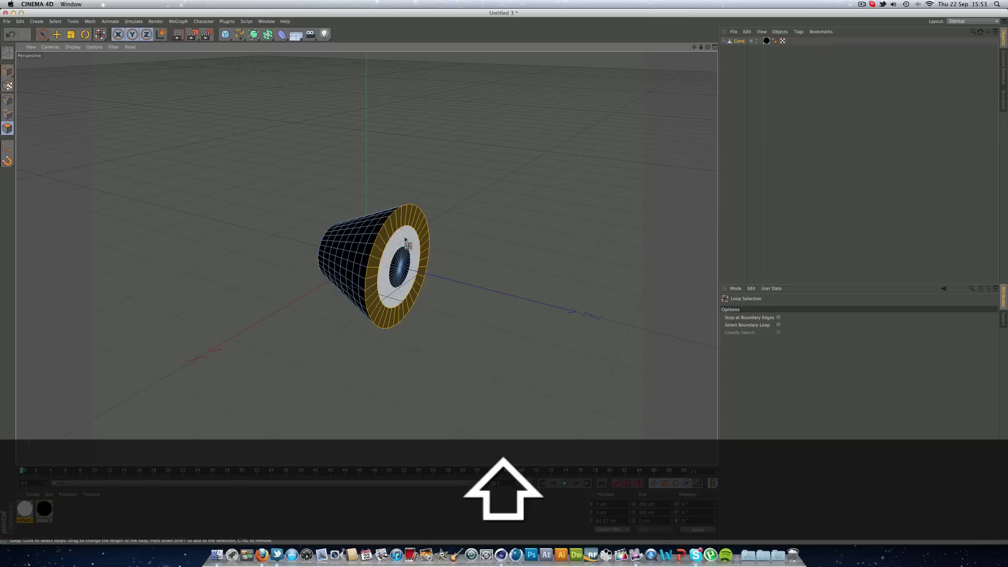
Step: Bevel the front face about 11.5 cm and extrude it deep inward
right_click(389, 288)
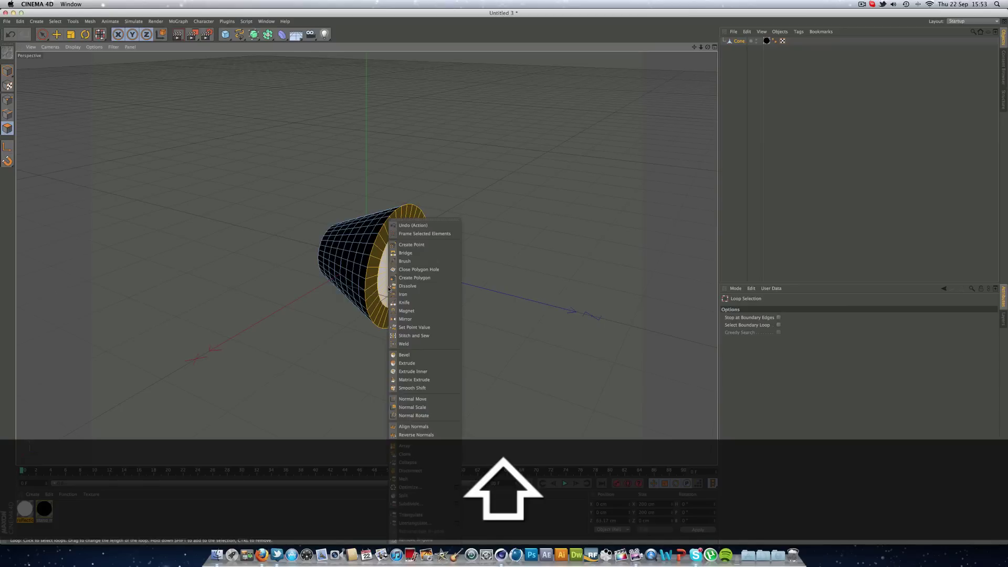
left_click(407, 355)
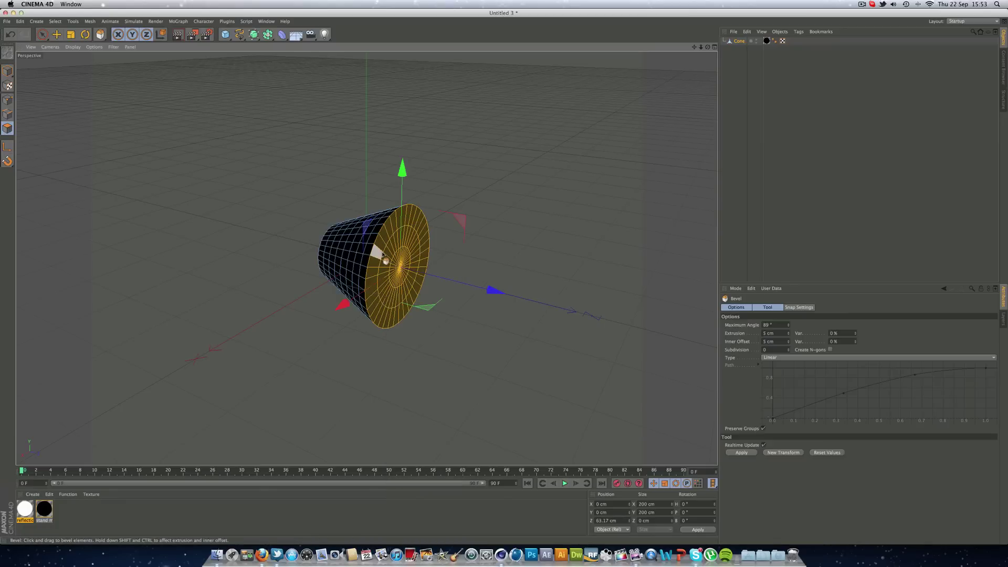
left_click_drag(386, 261, 422, 261)
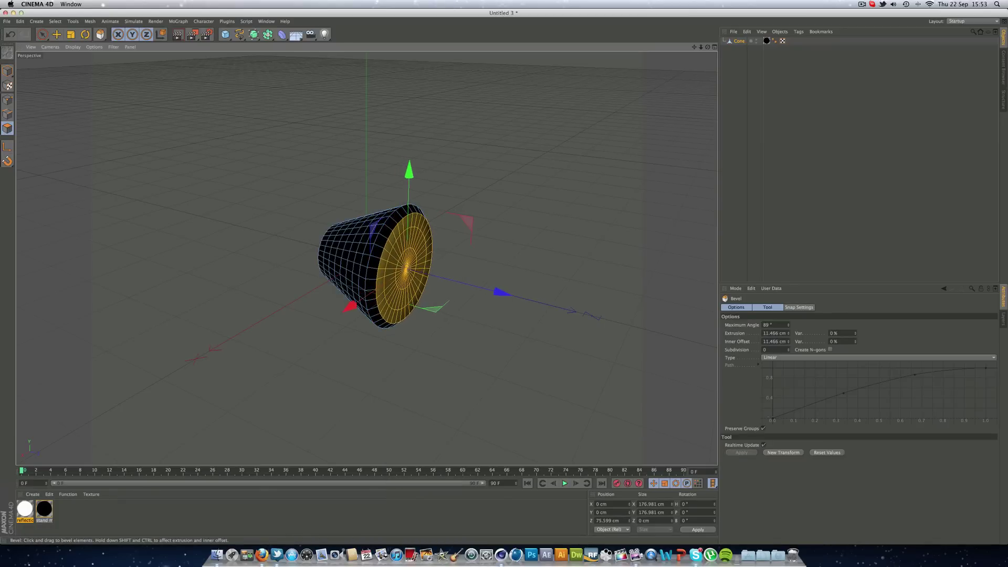
right_click(394, 253)
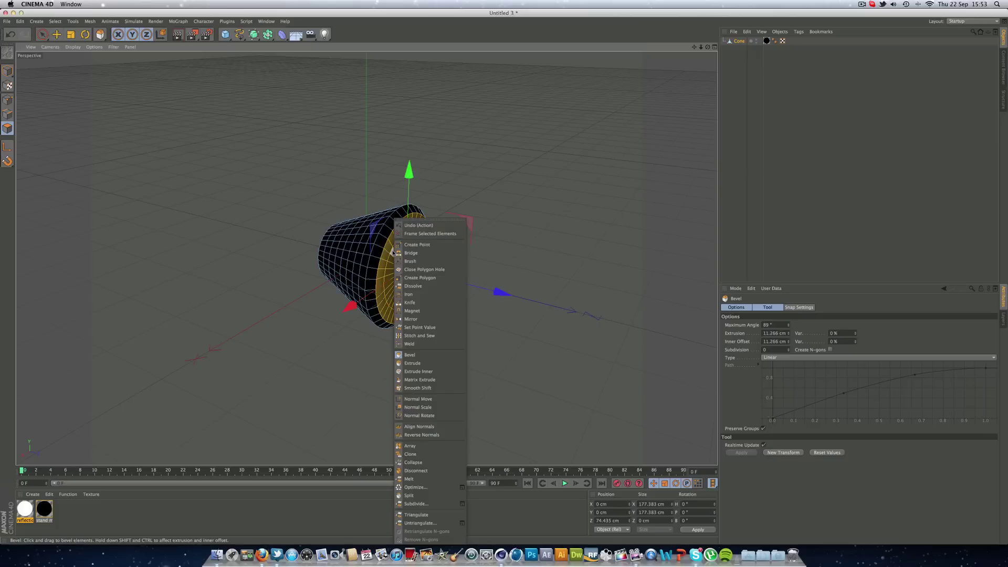
left_click(412, 363)
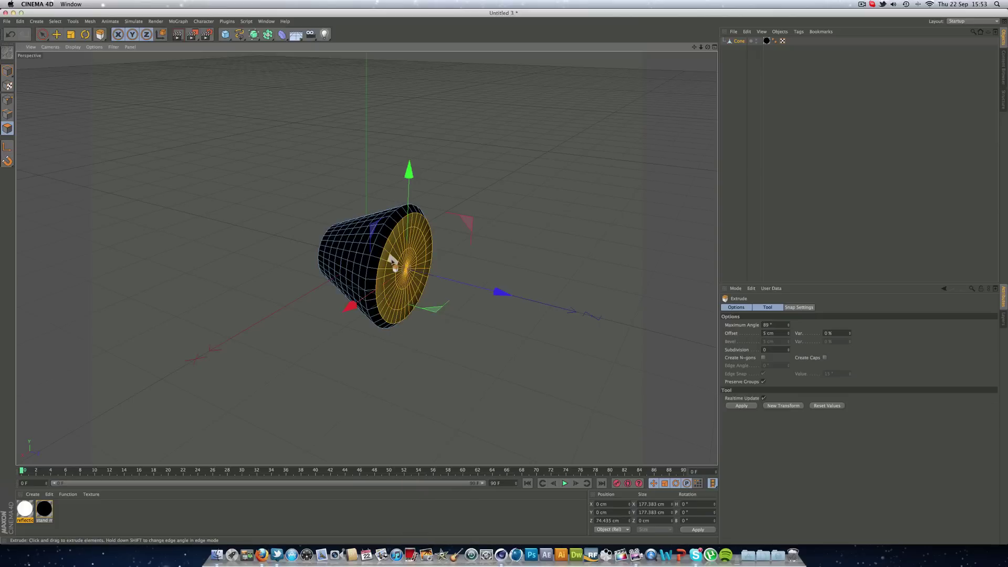
left_click_drag(393, 260, 266, 378)
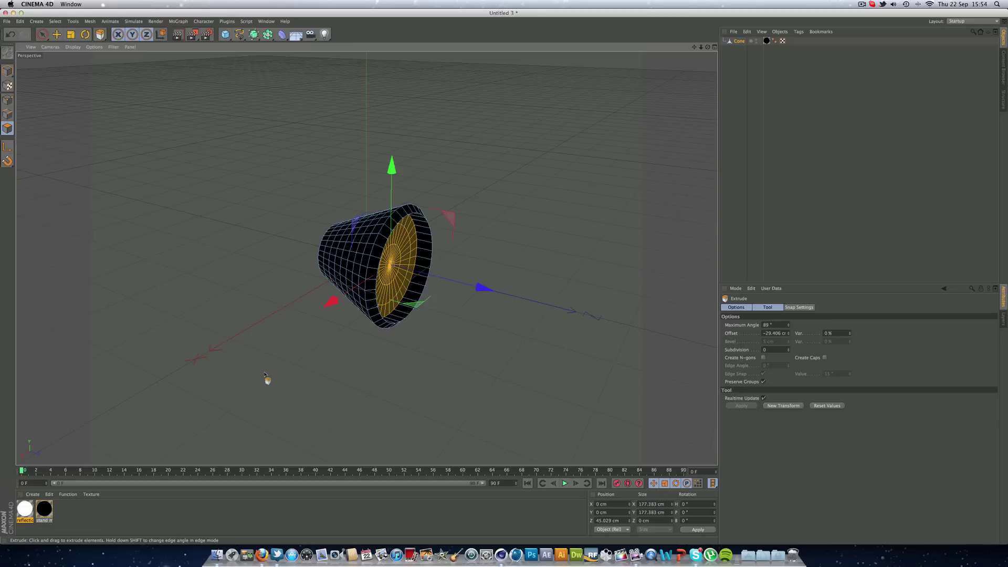
Step: Apply the reflection material to the recessed face and check the result
right_click(33, 507)
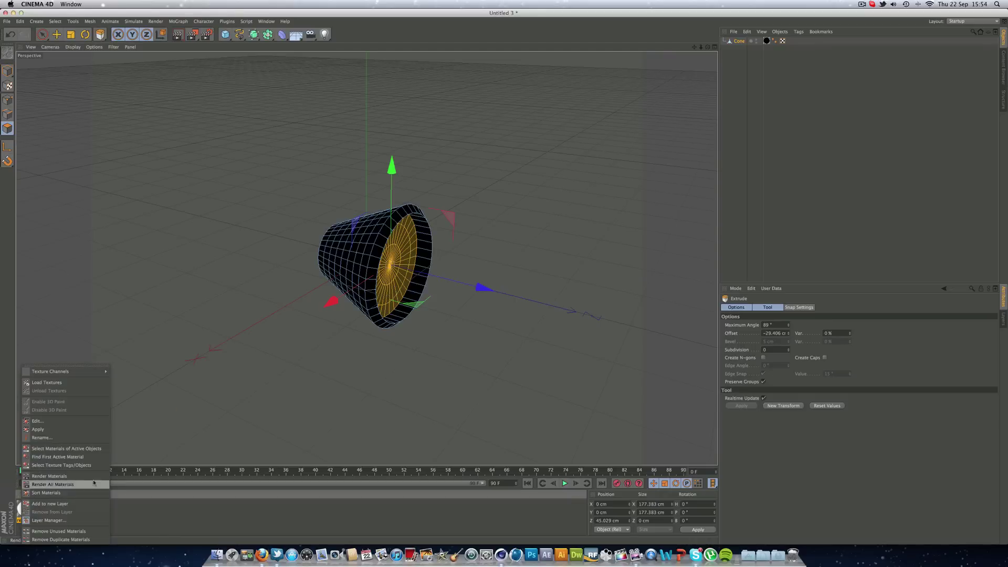
left_click(88, 433)
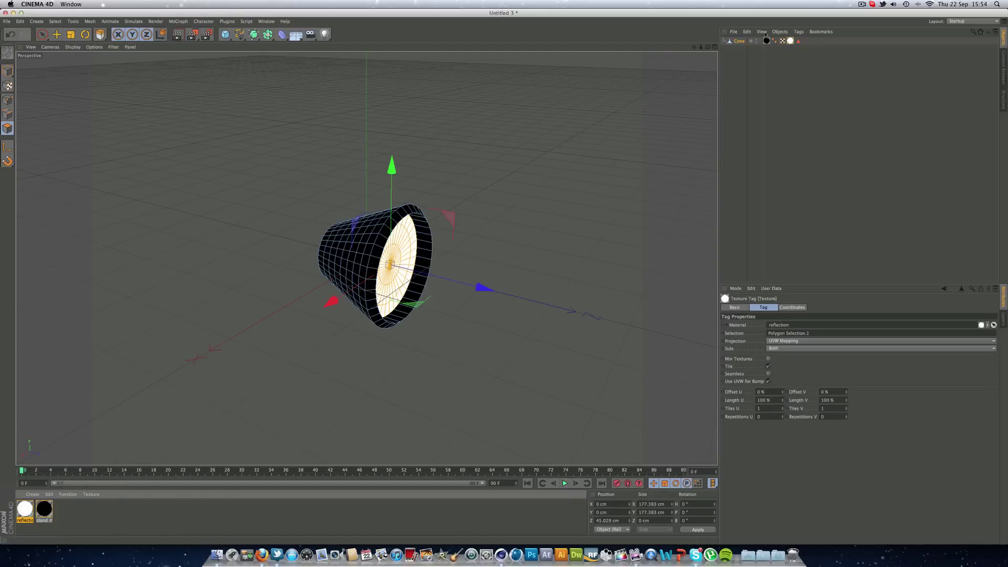
left_click(772, 95)
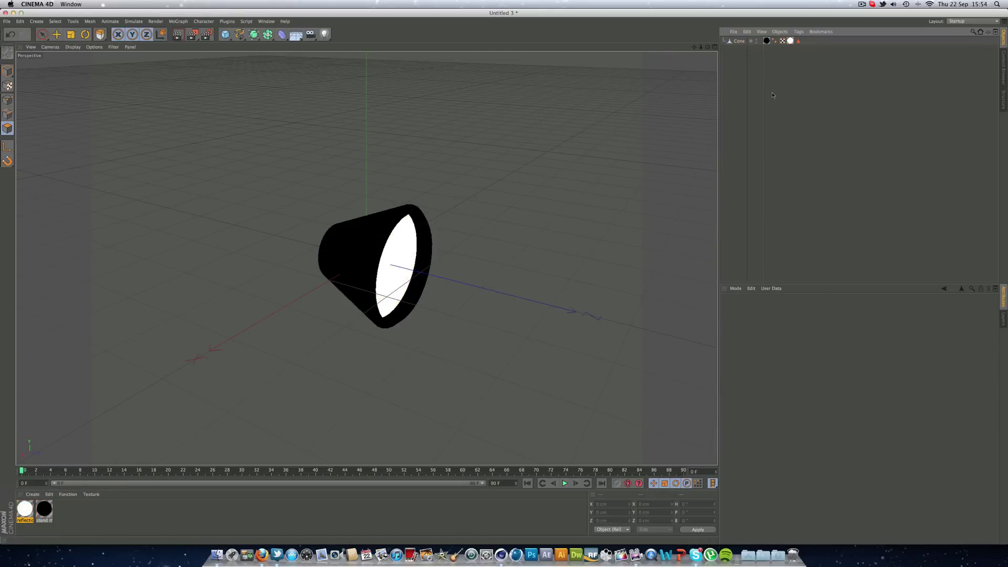
left_click(739, 41)
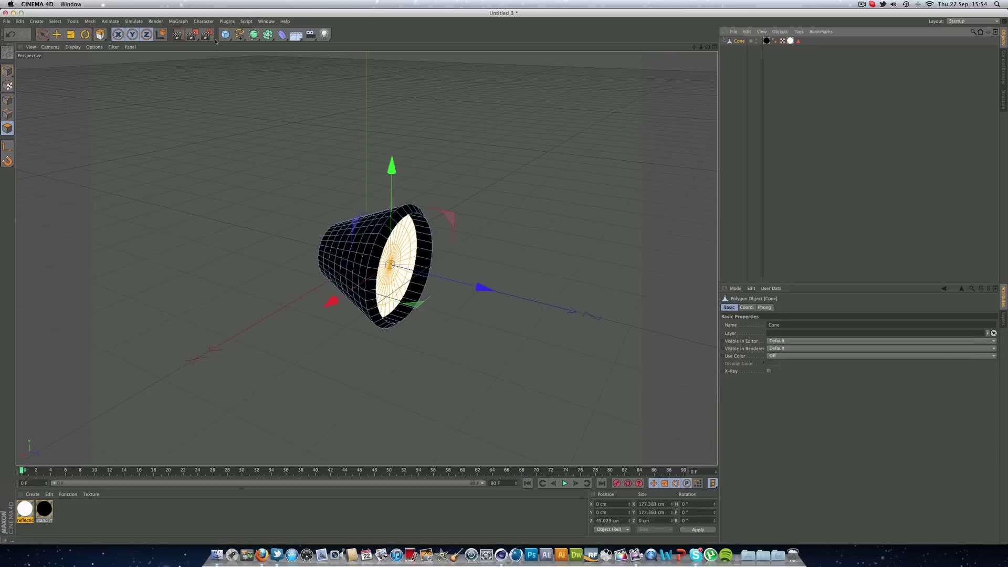
Step: Add a cylinder with a 7 cm radius and 320 cm height
left_click_drag(225, 34, 389, 44)
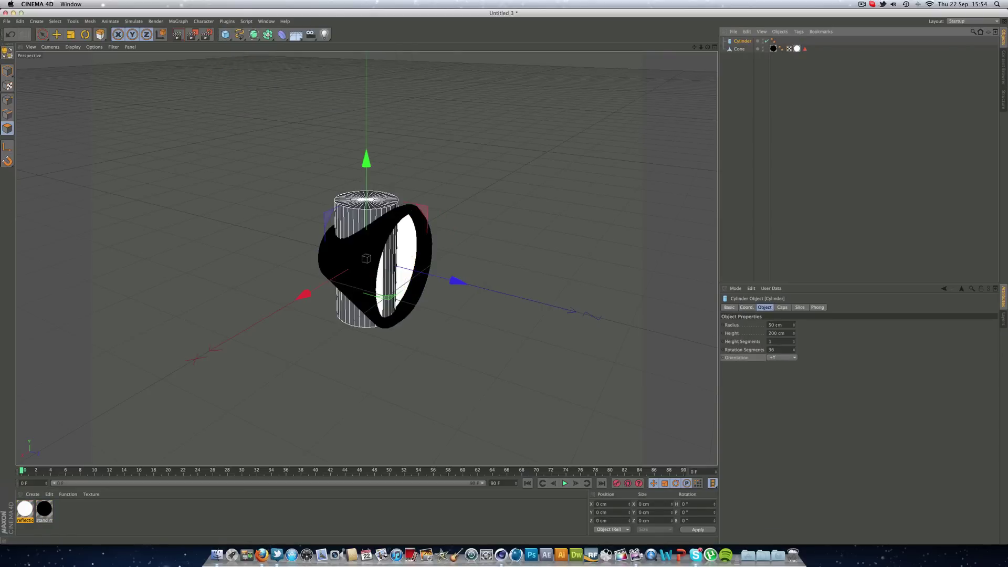
left_click(776, 325)
type("7")
key("Return")
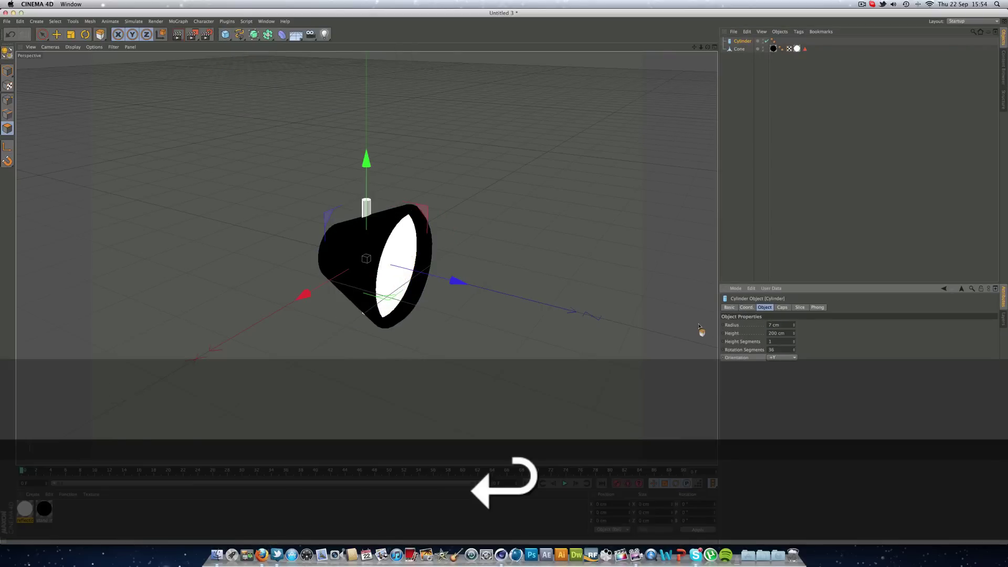
left_click_drag(794, 333, 794, 315)
left_click(777, 334)
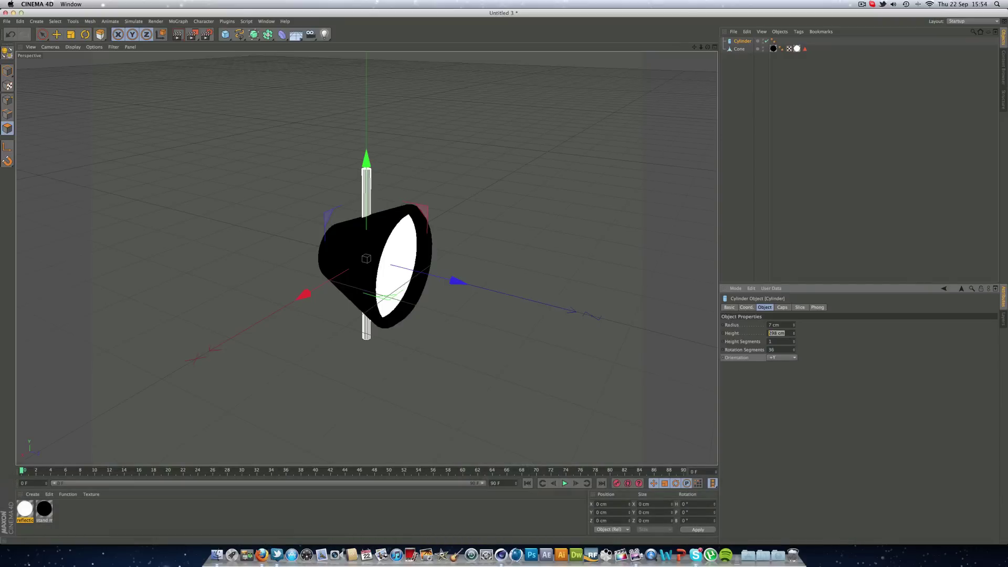
type("320")
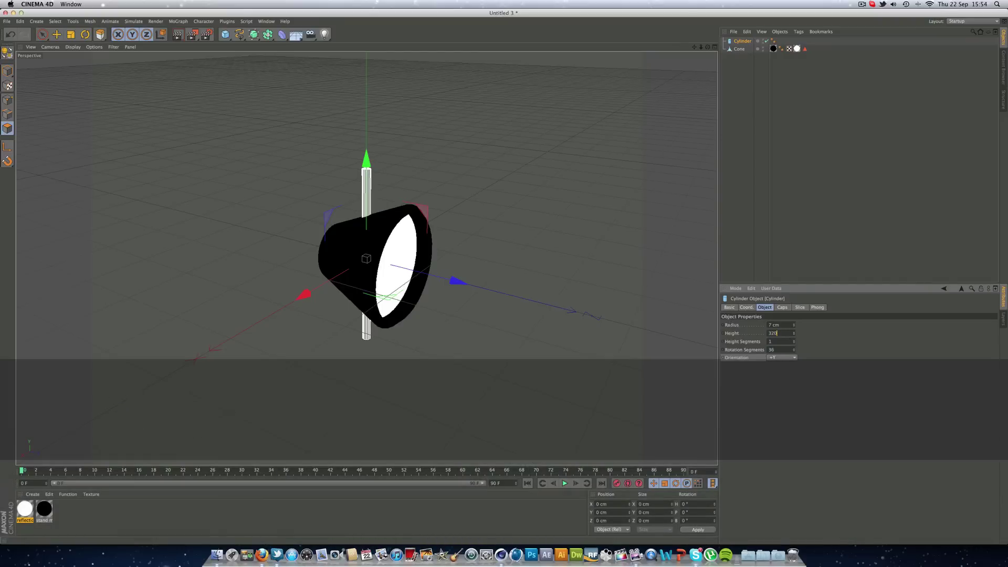
key("Return")
Step: Lower the cylinder beneath the cone head and adjust its height to 189 cm
left_click(56, 34)
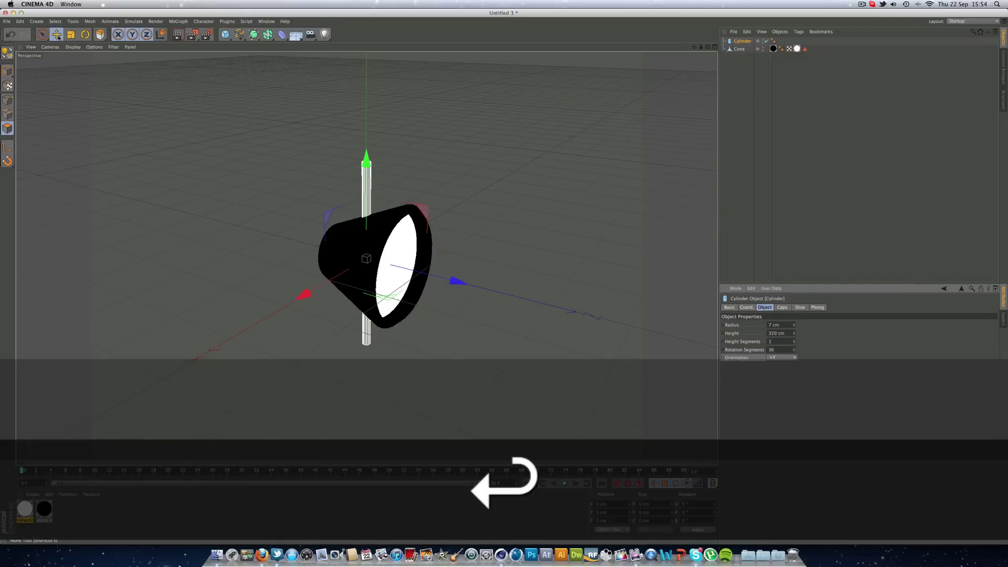
left_click_drag(365, 195, 366, 262)
mouse_move(707, 47)
left_mouse_down()
mouse_move(702, 31)
mouse_move(691, 53)
left_mouse_up()
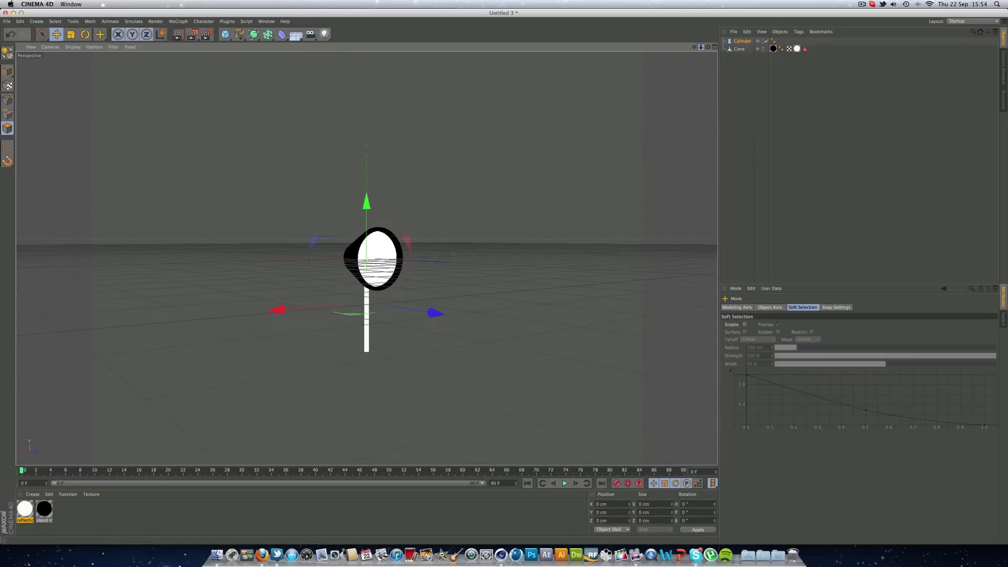
left_click(742, 41)
left_click_drag(795, 335, 795, 330)
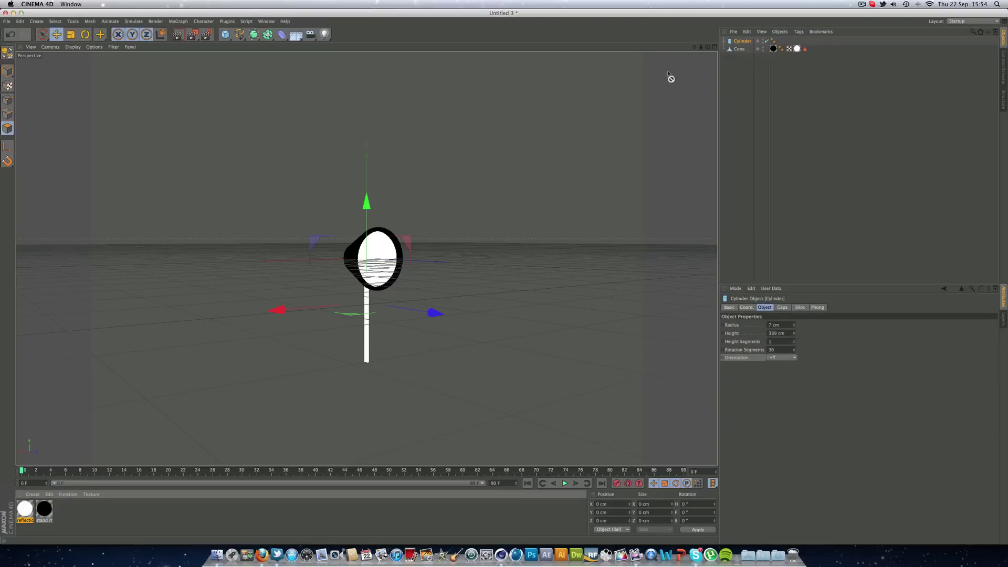
Step: Give the cylinder the black material and rename the cone 'spotlight' and the cylinder 'stand'
left_click_drag(670, 78, 749, 42)
left_click(732, 80)
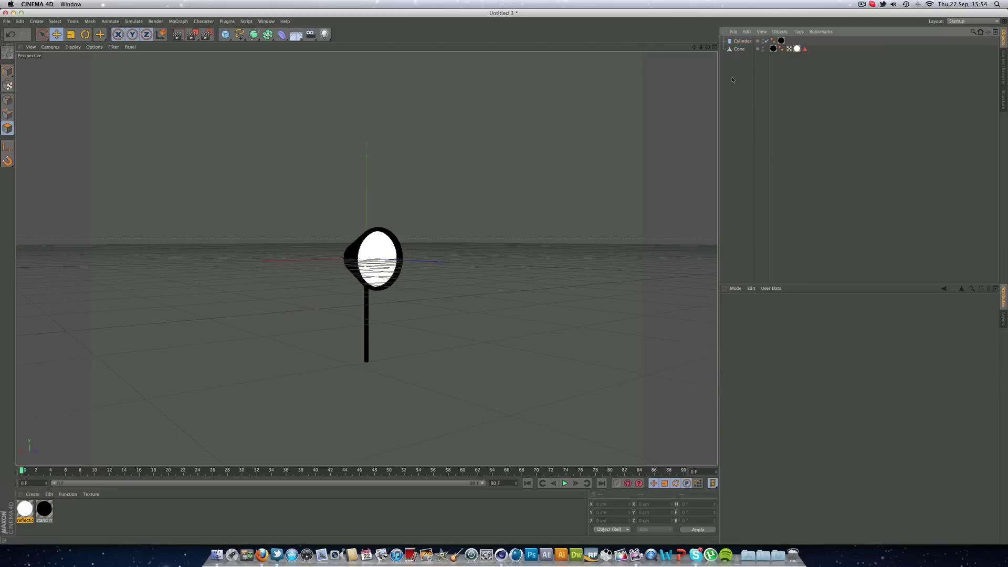
double_click(739, 49)
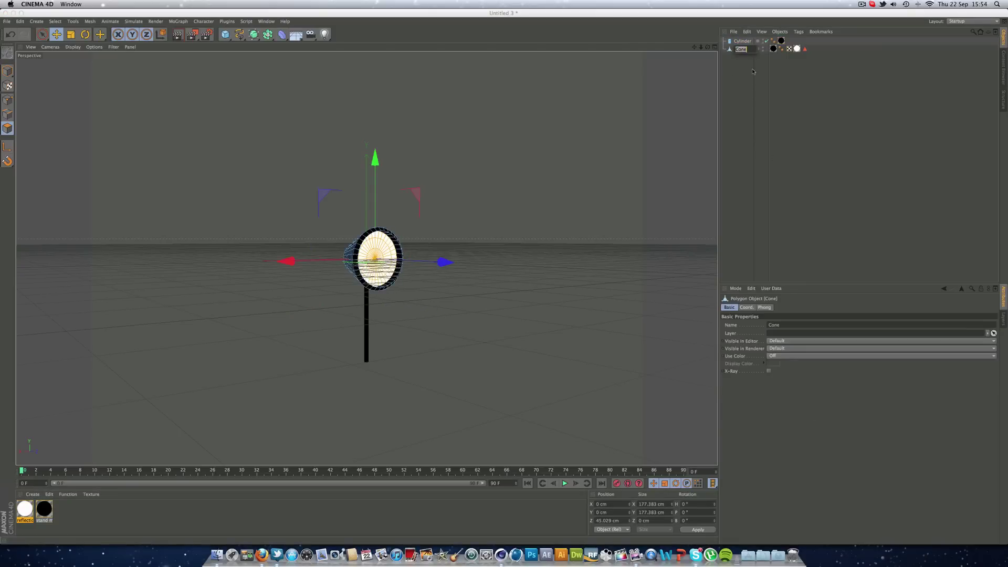
type("spotlight")
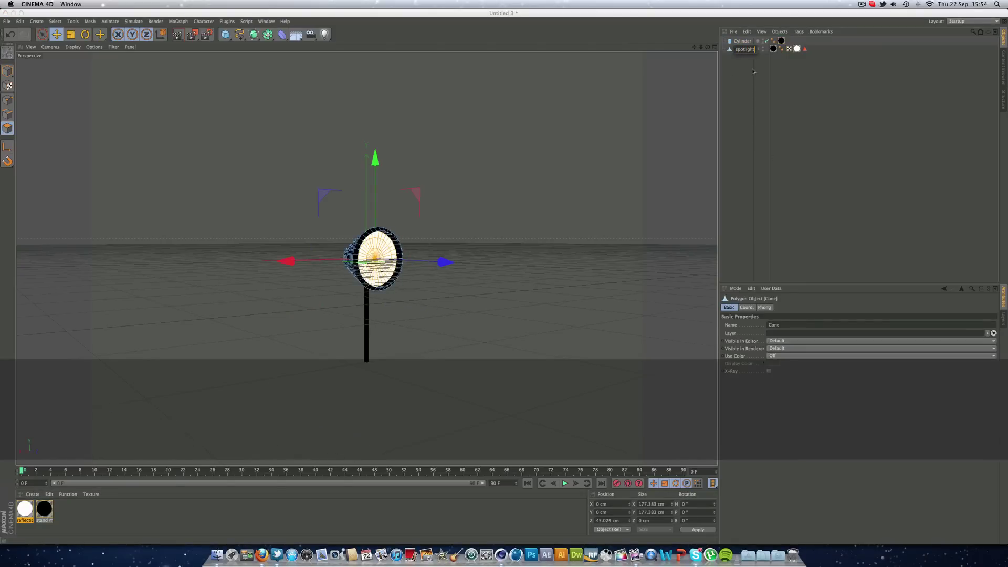
key("Return")
double_click(743, 40)
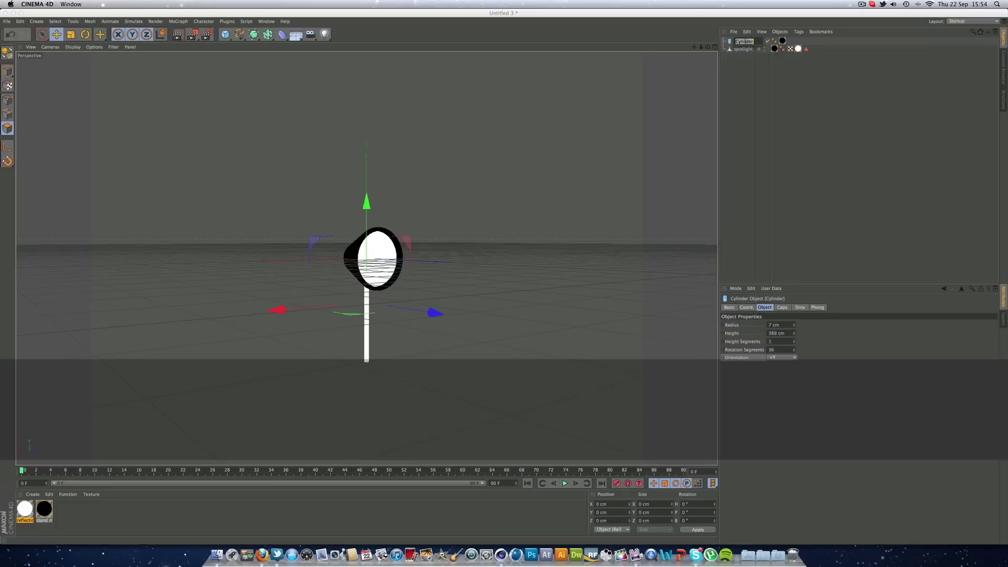
type("stand")
key("Return")
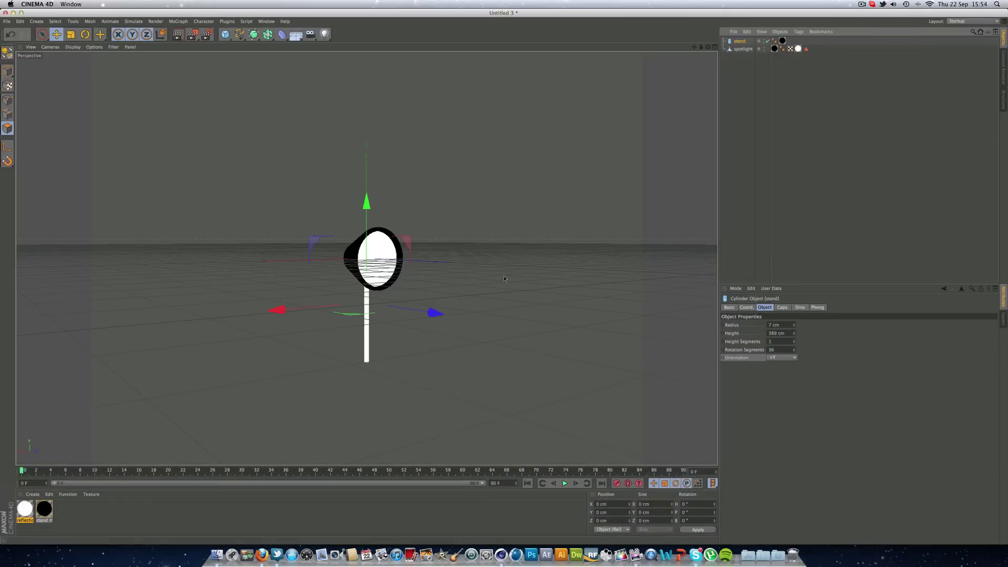
scroll(506, 279, "up", 3)
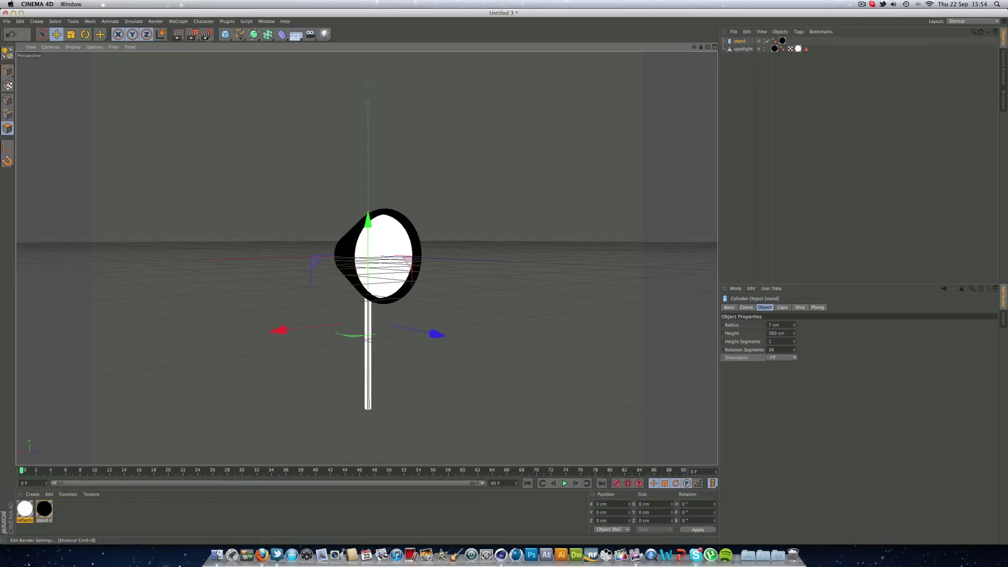
Step: Add a 10 cm-radius sphere and move it down to the stand's base
left_click(226, 35)
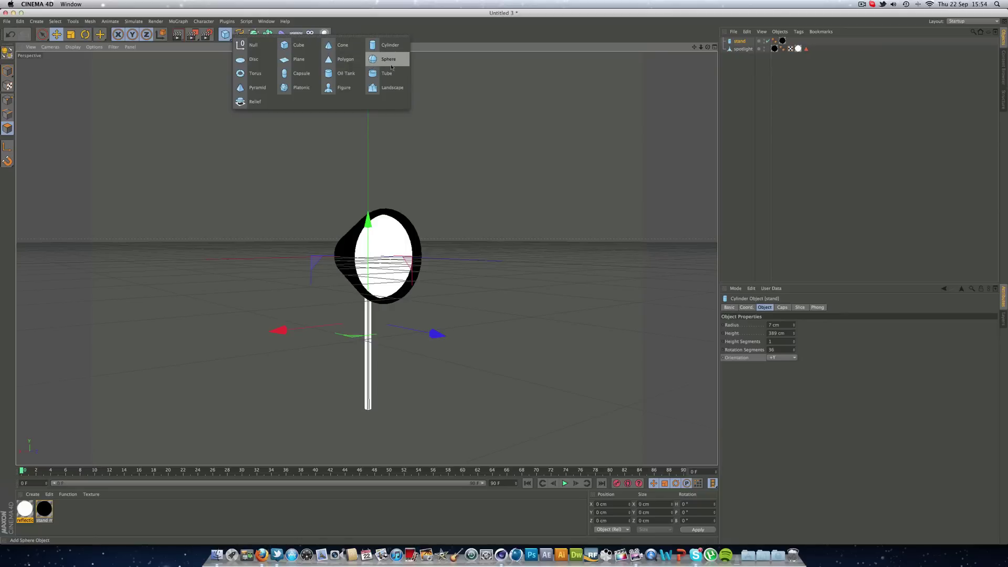
left_click(391, 59)
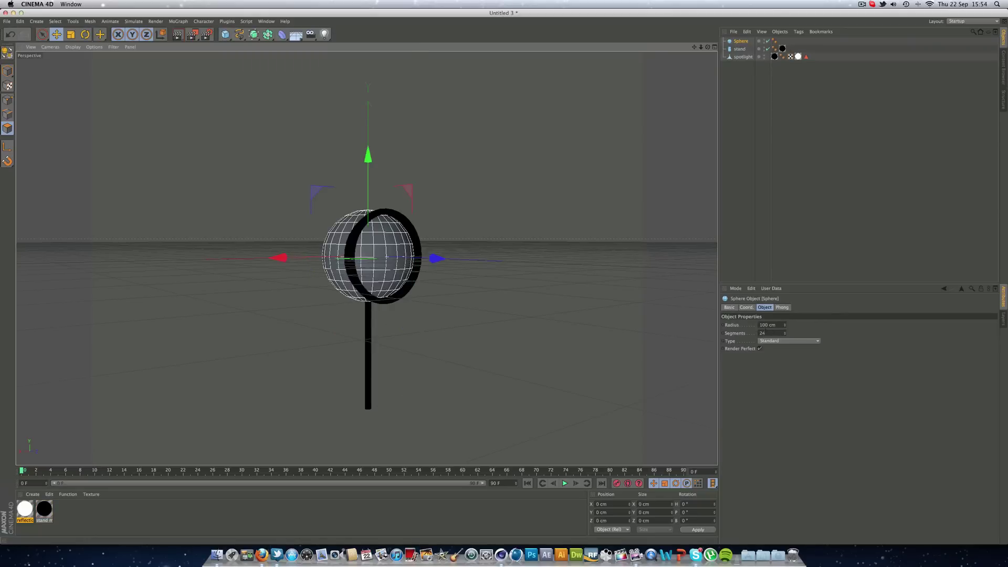
left_click(769, 325)
type("10")
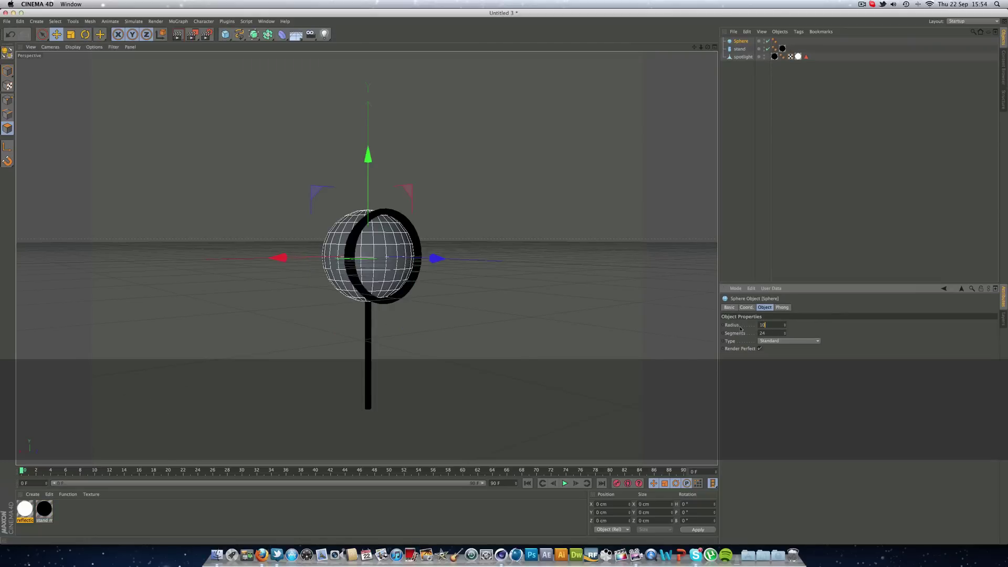
key("Return")
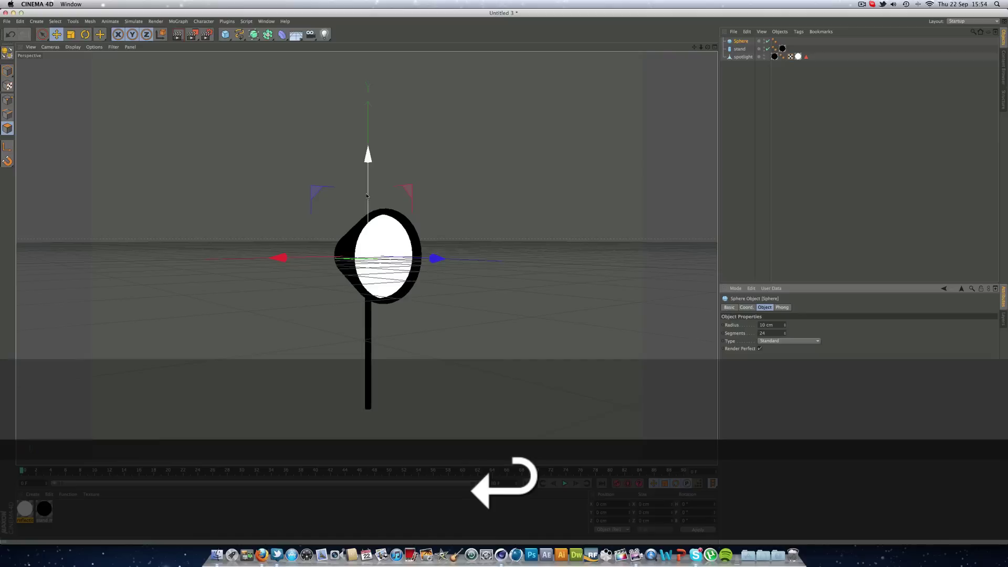
left_click_drag(369, 237, 383, 325)
Step: Apply the stand mat material to the sphere and deselect it
right_click(48, 507)
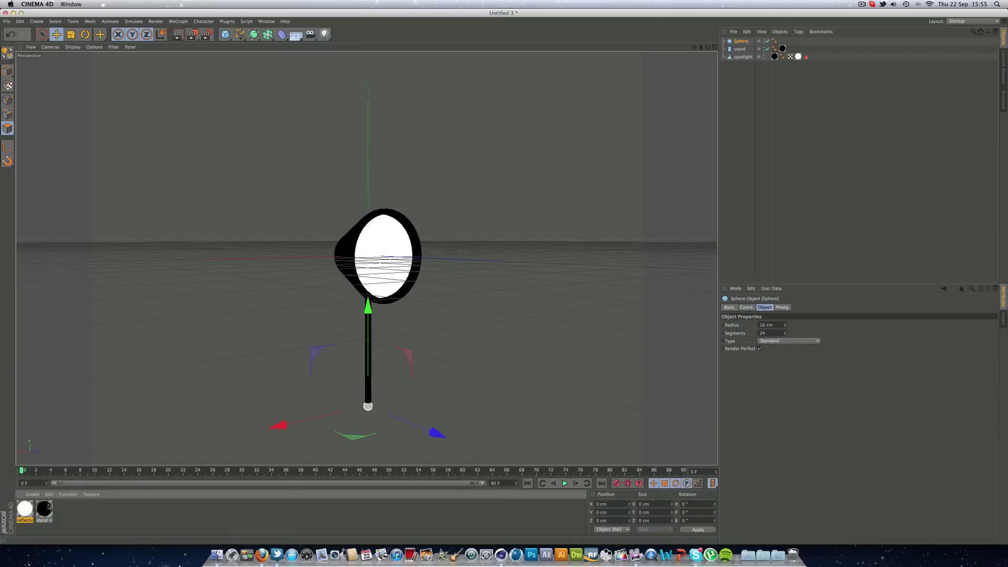
left_click(120, 429)
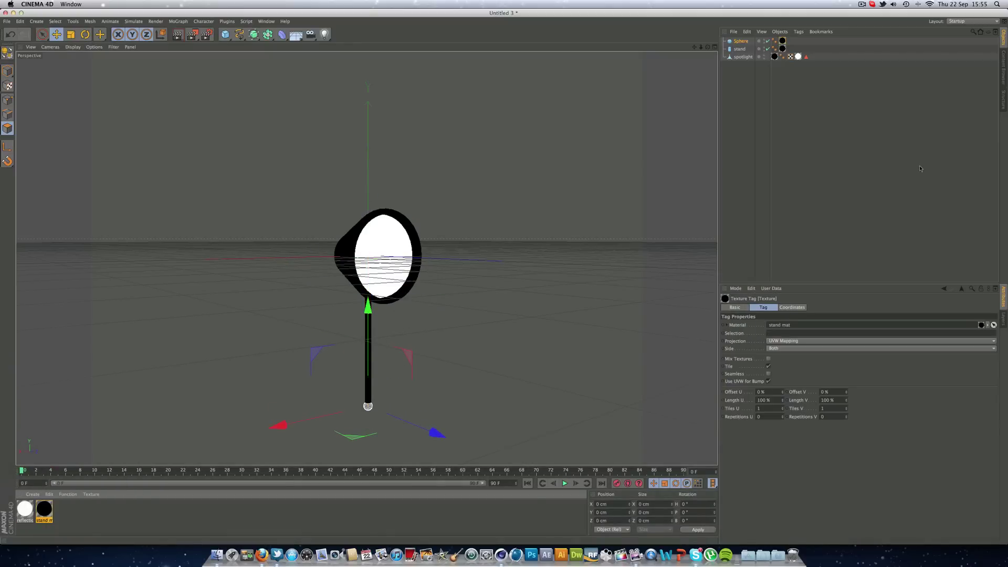
left_click(593, 230)
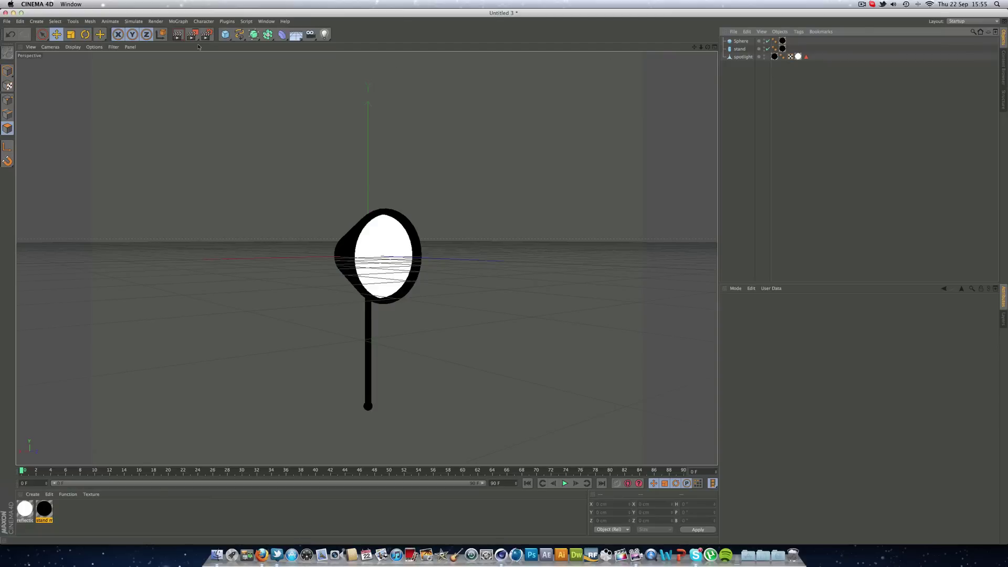
Step: Add a cylinder oriented along -X with a 4 cm radius and 130 cm height
left_click(224, 36)
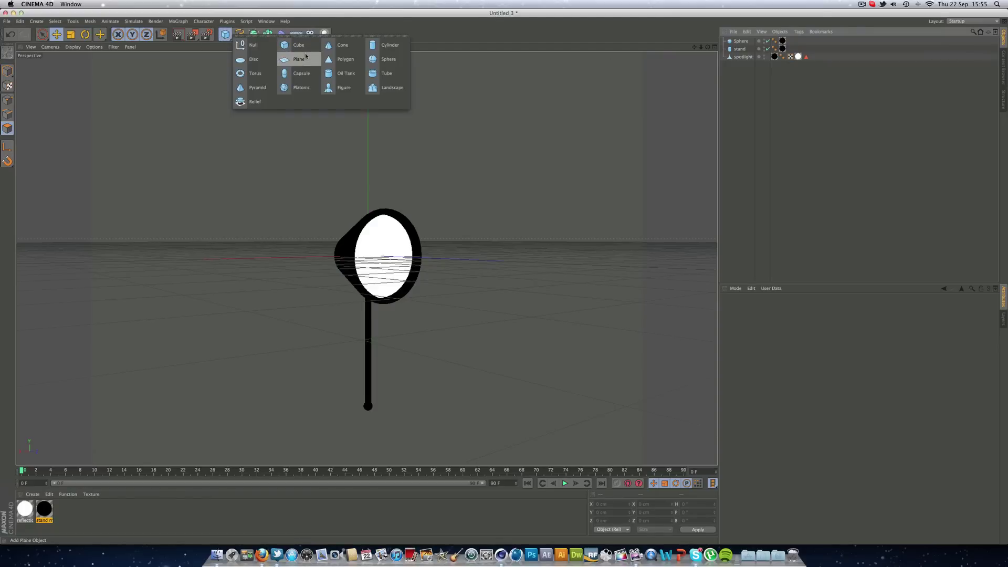
left_click(388, 45)
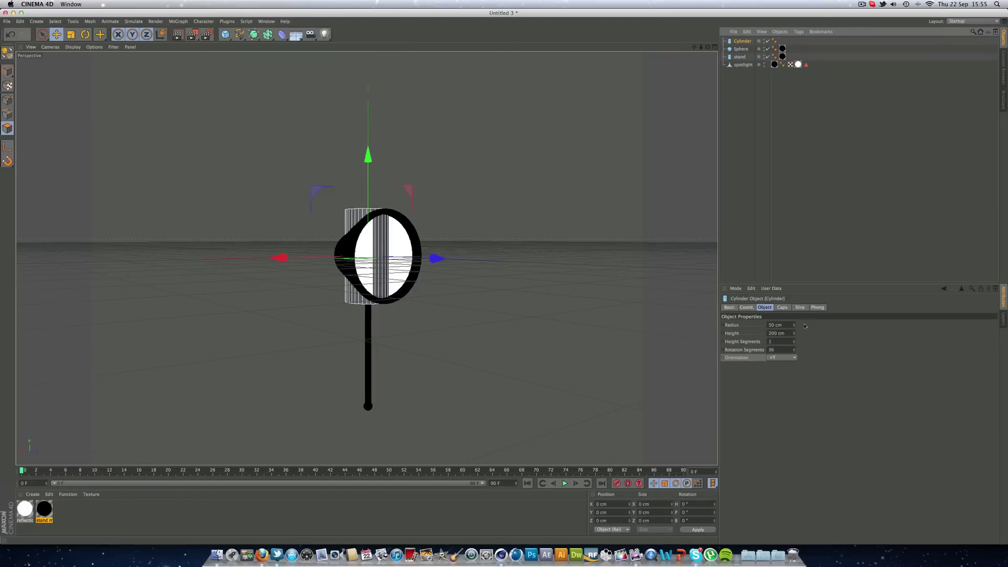
left_click(786, 358)
left_click(784, 376)
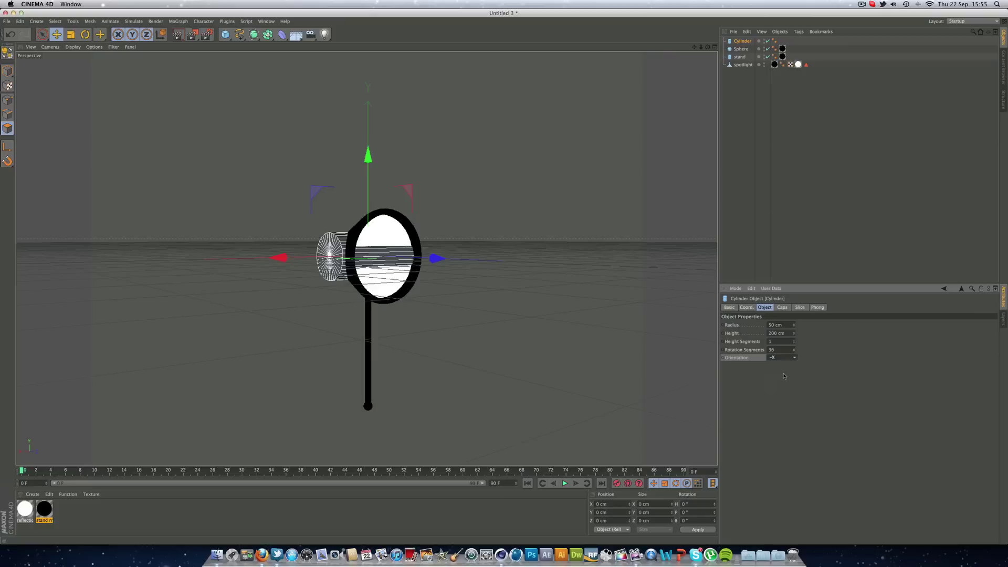
left_click(782, 325)
type("4")
key("Return")
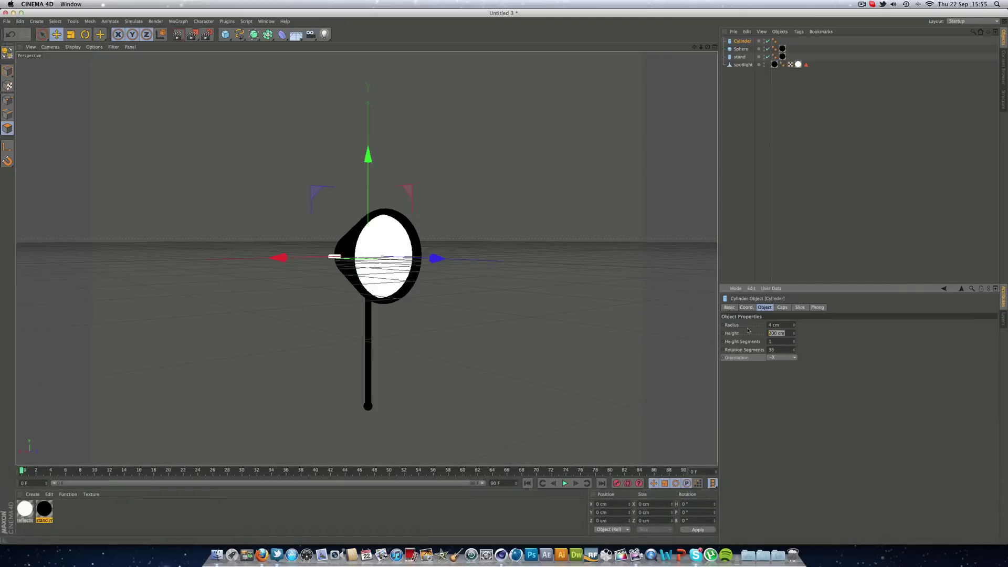
type("130")
key("Return")
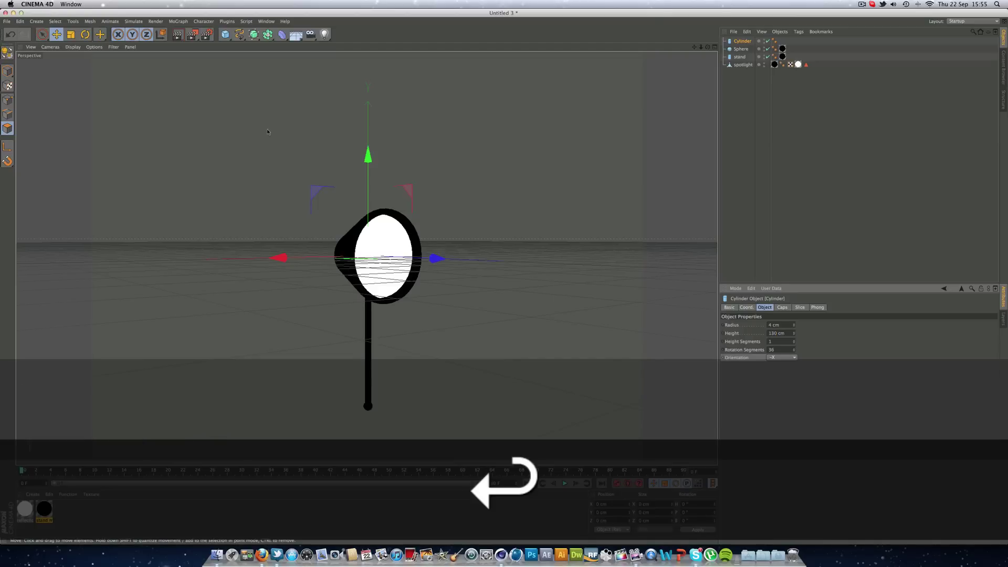
Step: Set the cylinder height to 140 cm and move it down and left to the stand's base
left_click_drag(368, 156, 368, 309)
left_click(785, 333)
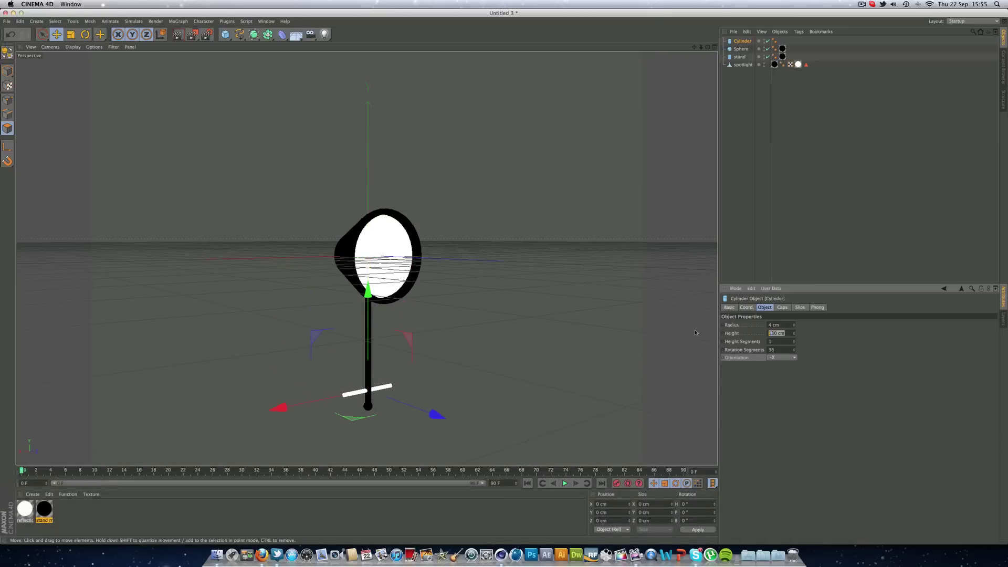
type("12")
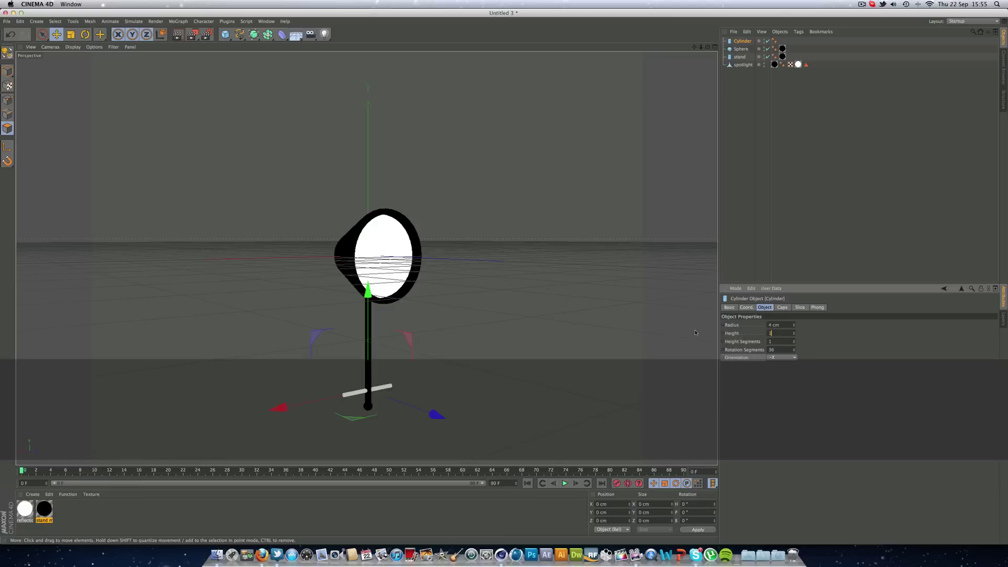
type("40")
key("Return")
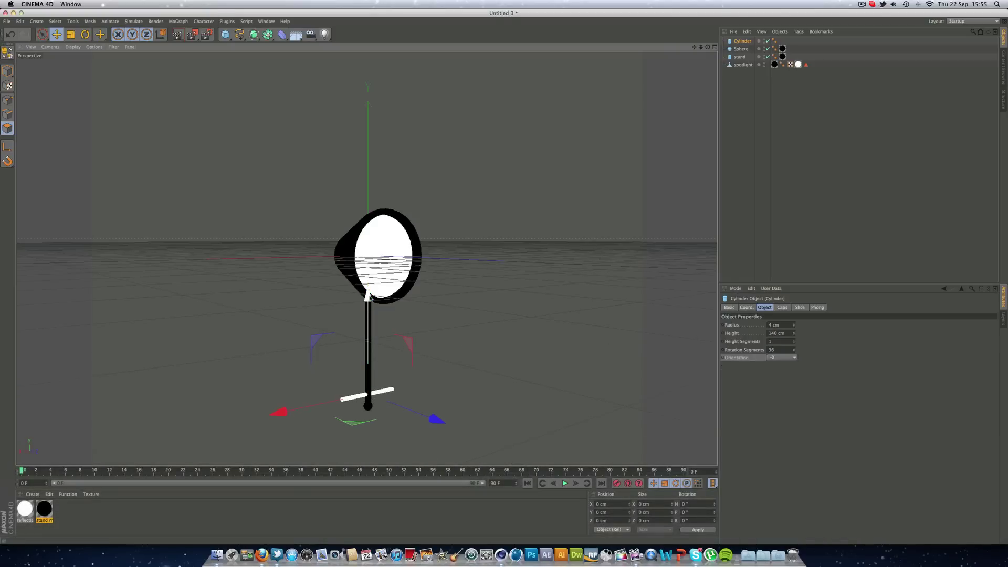
left_click_drag(368, 298, 370, 343)
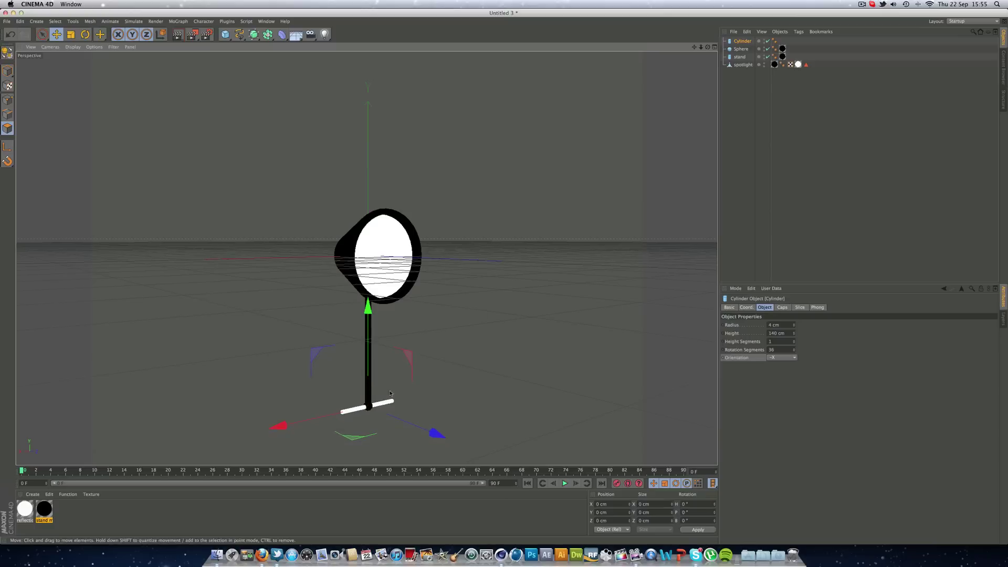
left_click_drag(332, 421, 304, 428)
Step: Add a 5 cm-radius sphere and move it to the outer end of the leg
left_click(225, 34)
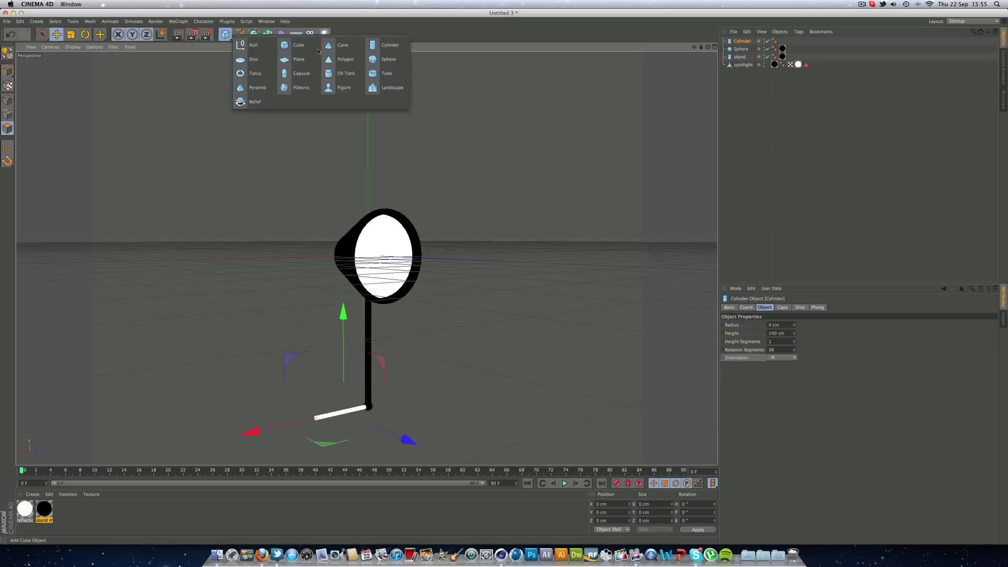
left_click(388, 58)
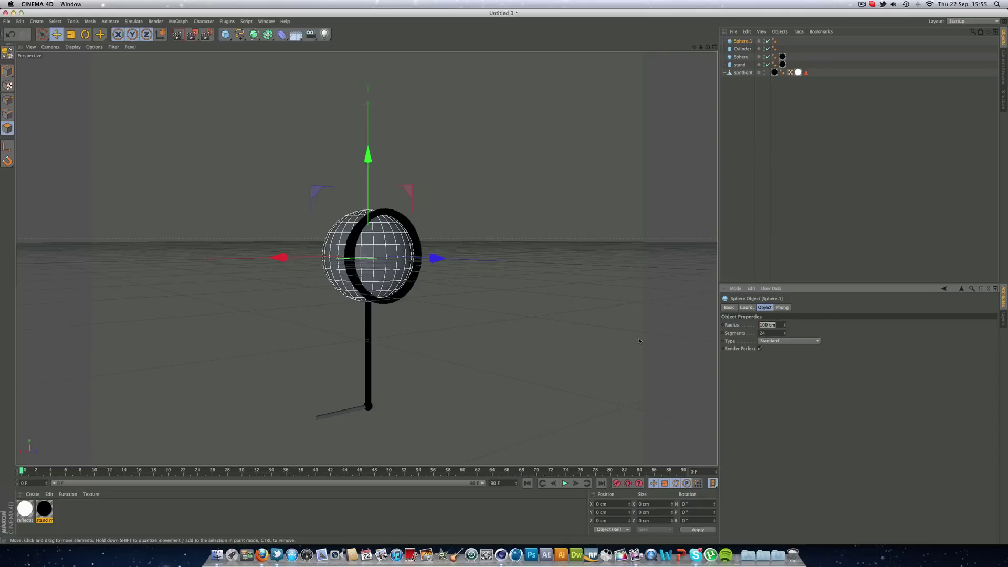
type("5")
key("Return")
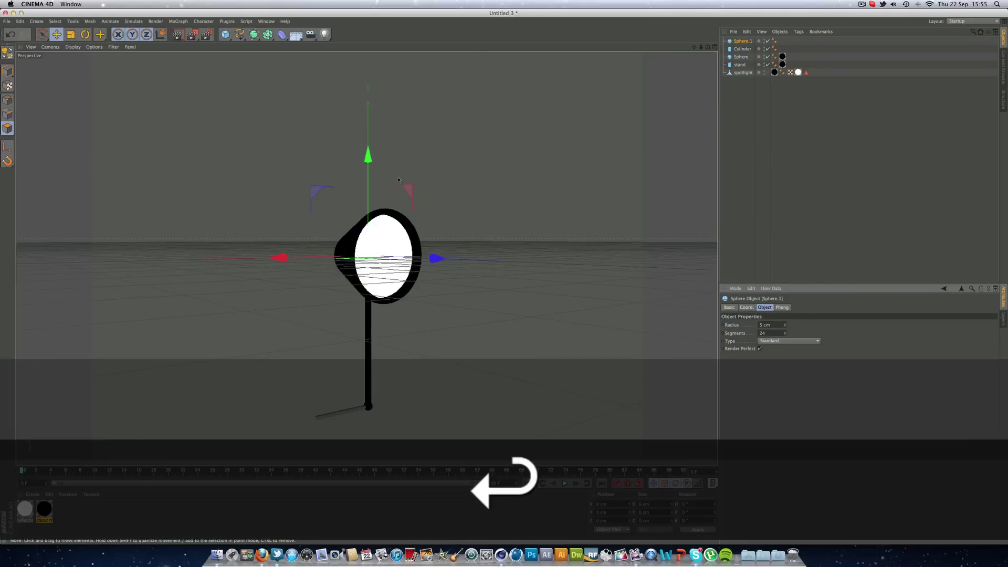
left_click_drag(368, 251, 288, 418)
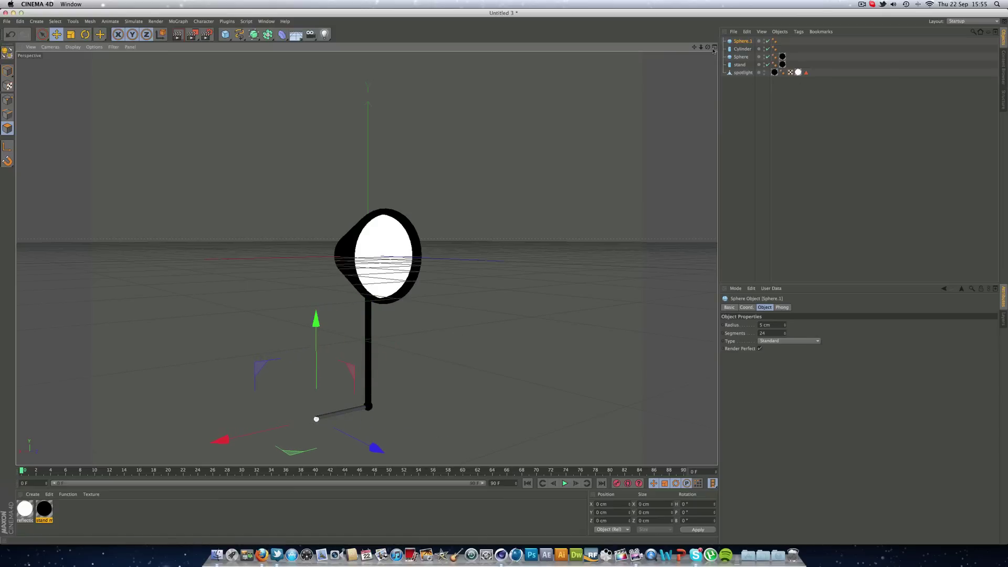
Step: In four-view layout, adjust the sphere's height and set 7 cm radius with 10 segments
middle_click(569, 229)
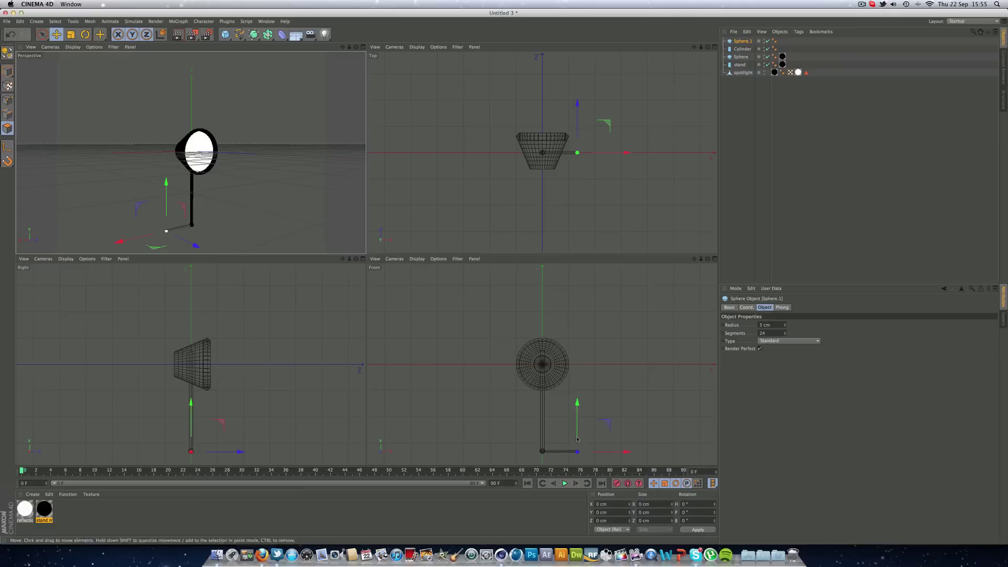
left_click_drag(578, 437, 577, 435)
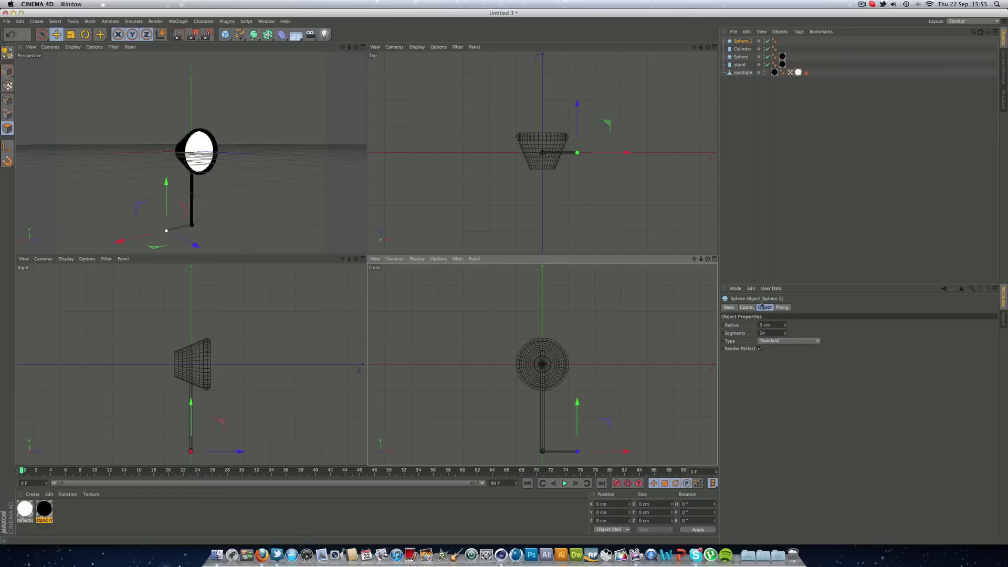
left_click_drag(786, 326, 786, 315)
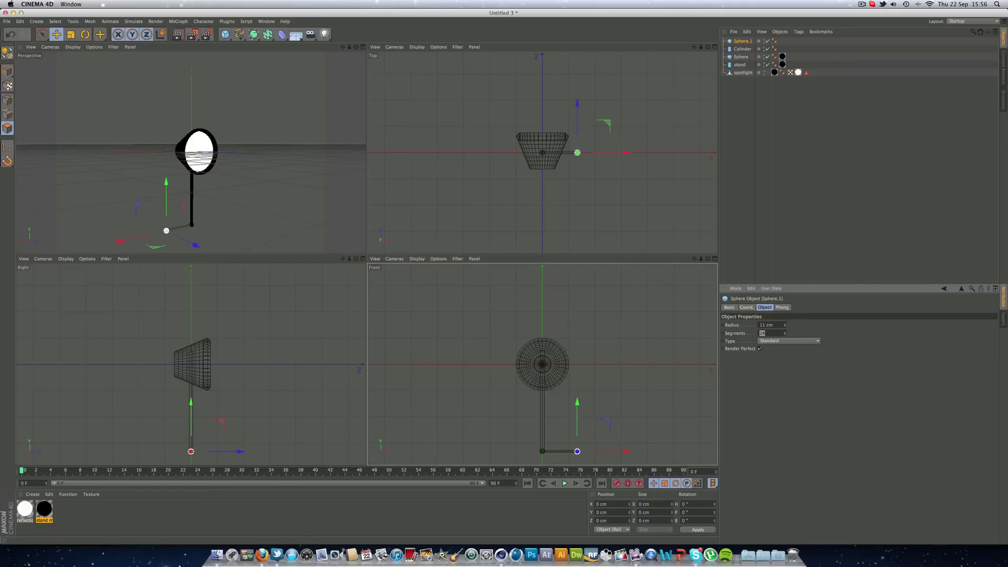
type("10")
key("Return")
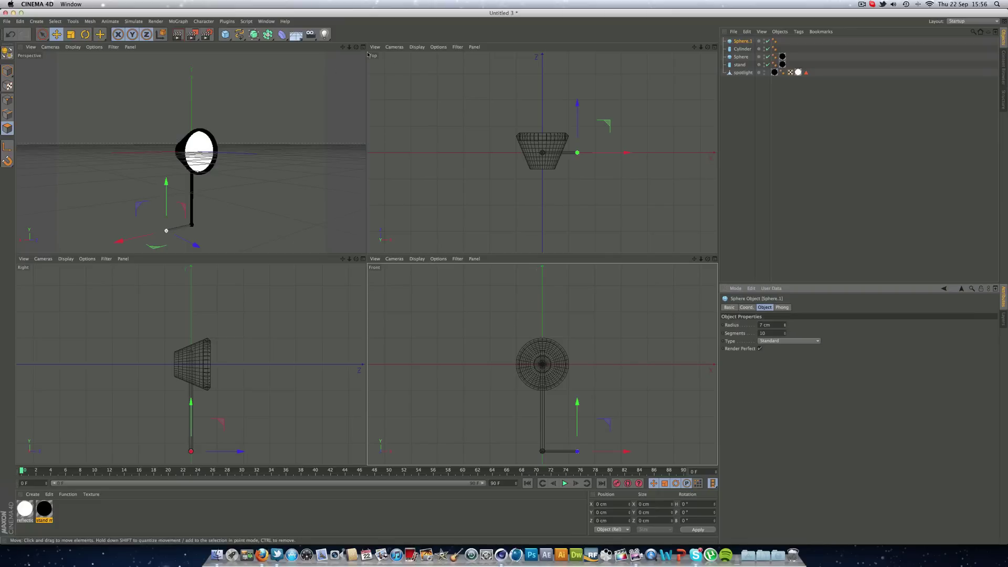
key("F1")
Step: Rename Sphere.1 to 'leg ball' and Cylinder to 'leg'
double_click(747, 41)
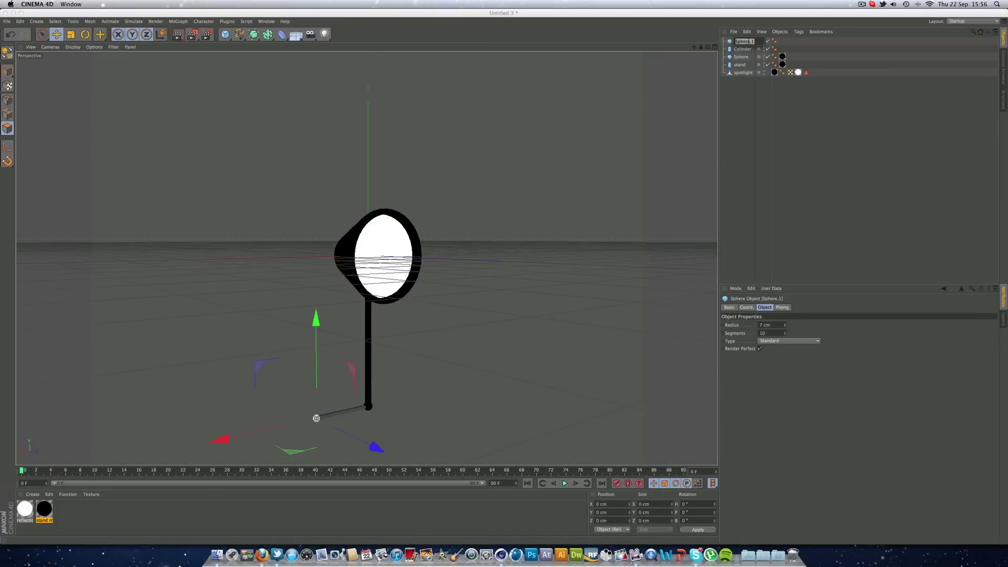
type("leg ball")
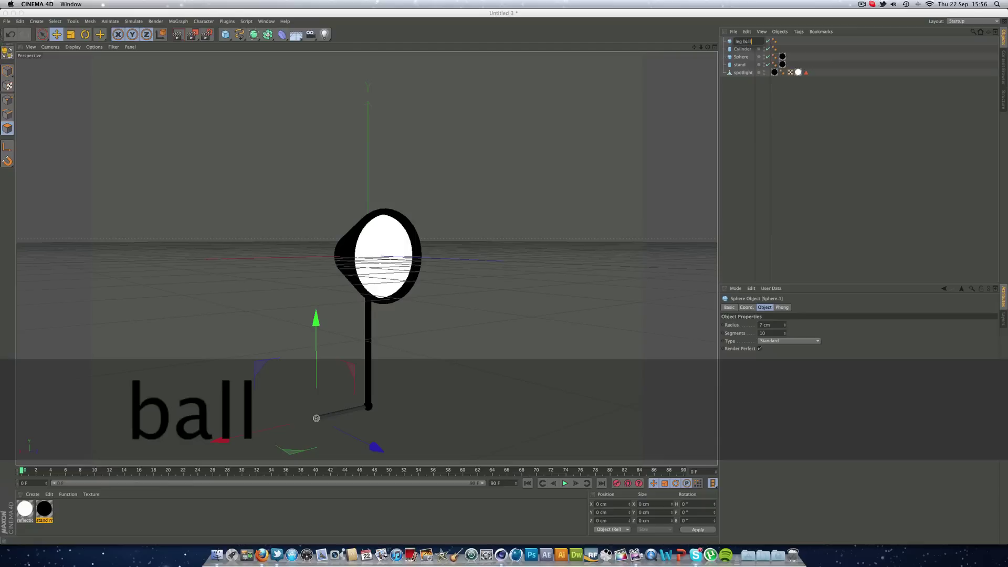
key("Return")
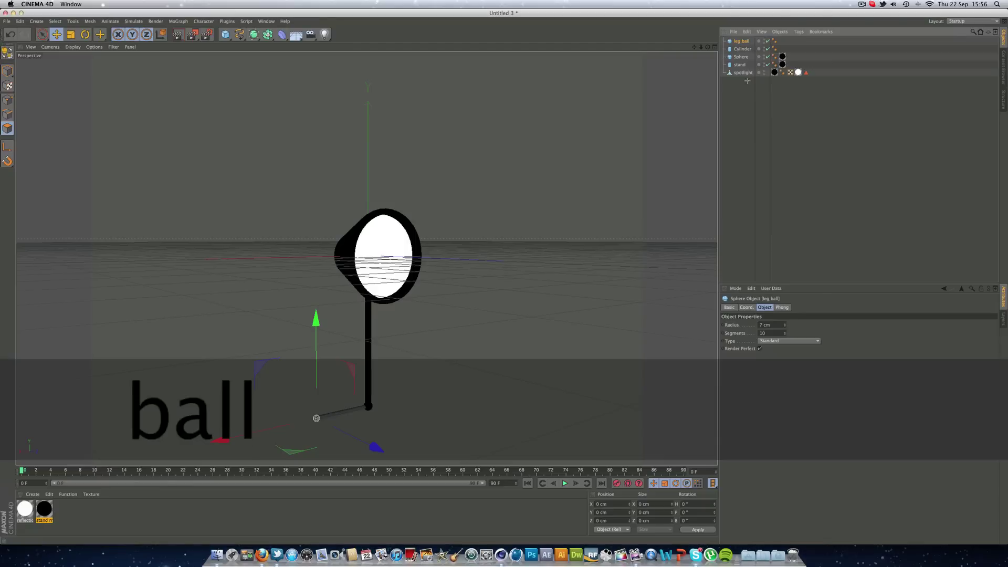
double_click(744, 49)
type("leg")
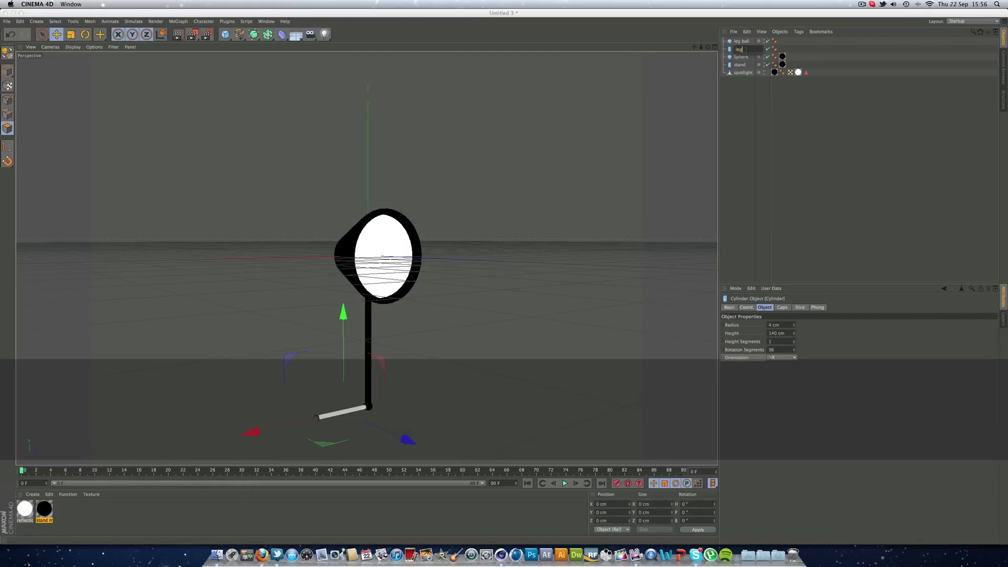
key("Return")
Step: Group Sphere and stand under a null named 'stand'
left_click(741, 57)
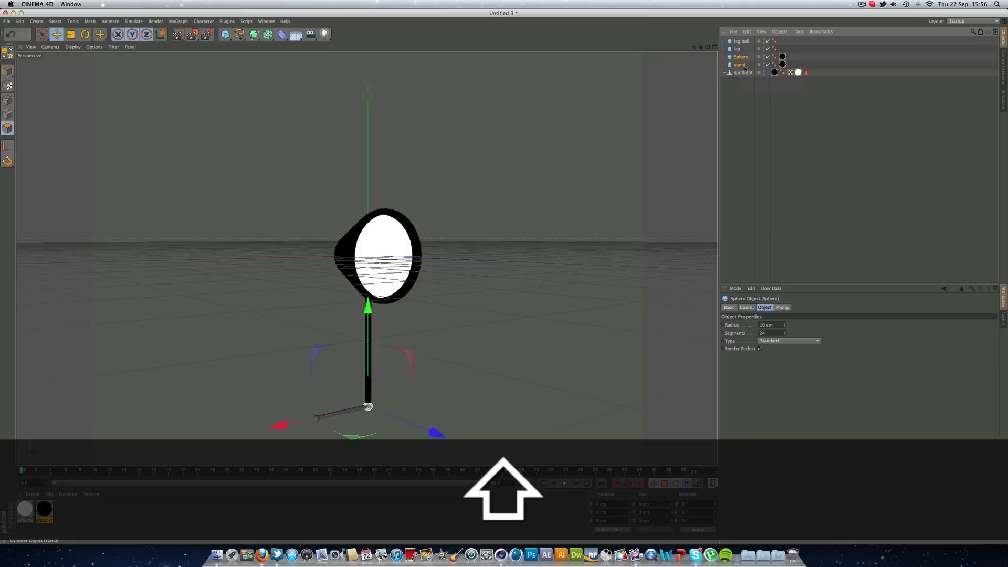
left_click(744, 68, "shift")
key("alt+g")
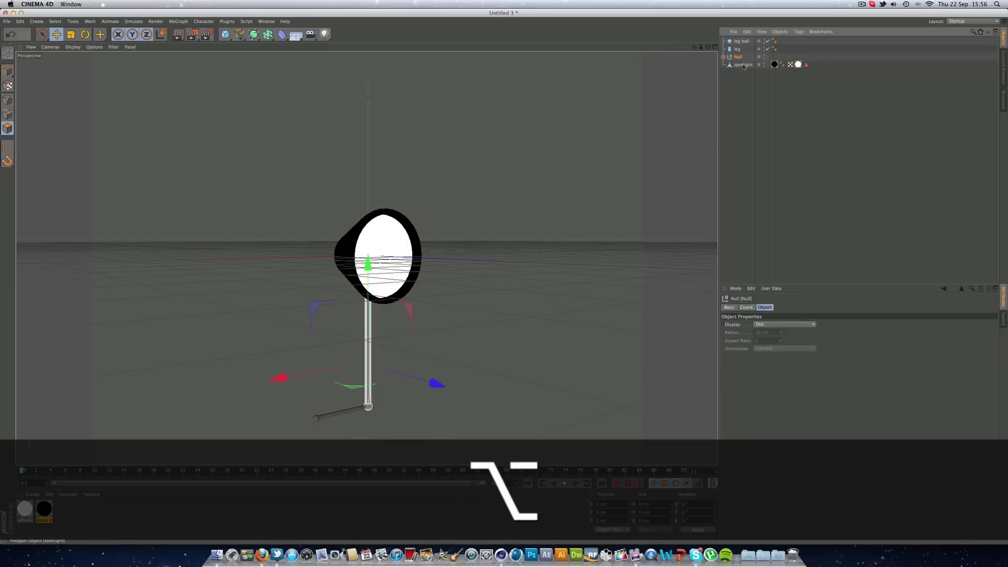
double_click(738, 57)
type("stand")
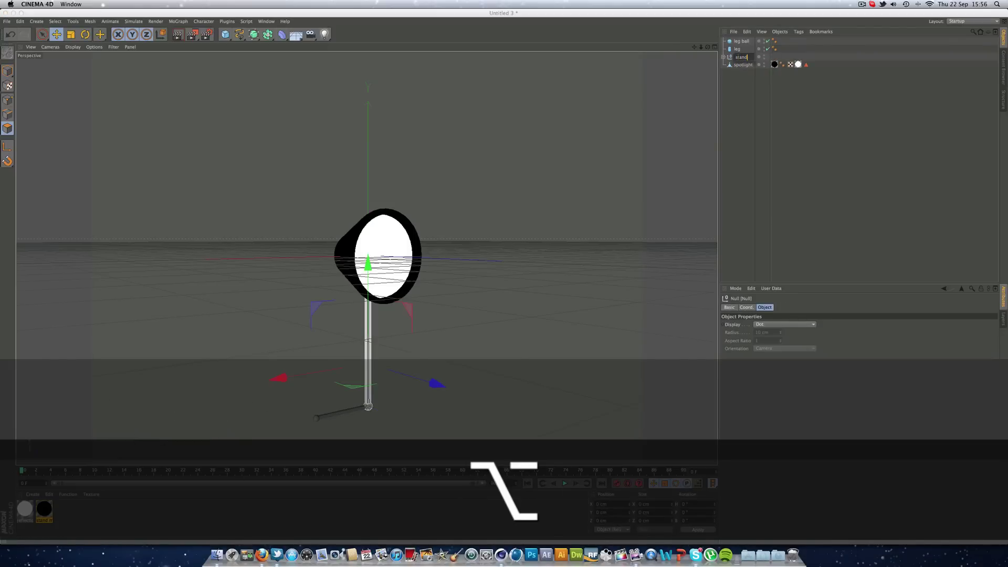
key("Return")
Step: Group leg ball and leg under a null named 'leg'
left_click(738, 49)
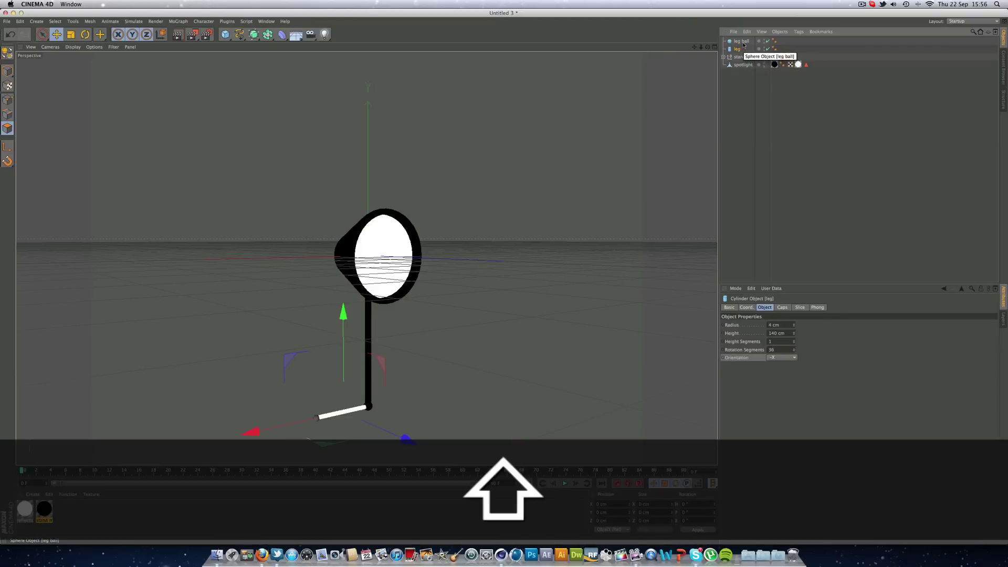
left_click(743, 42, "shift")
key("alt+g")
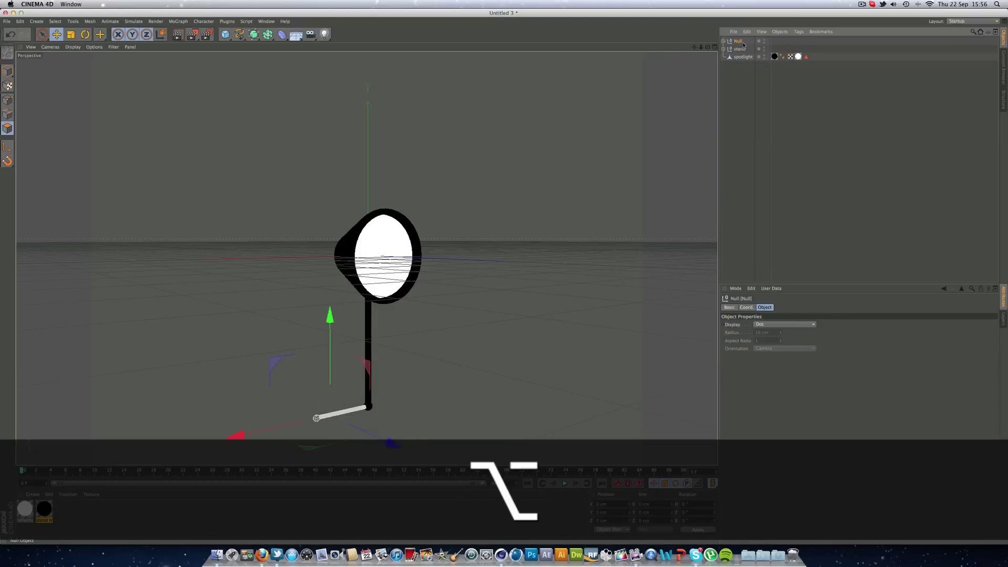
double_click(740, 42)
type("leg")
key("Return")
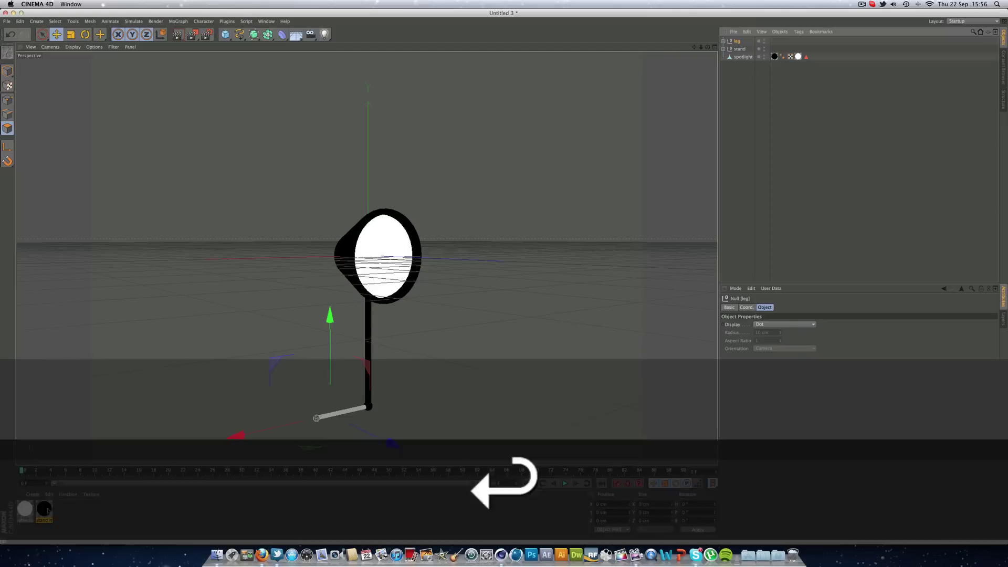
Step: Apply the stand material to the leg group and copy the leg null
left_click_drag(737, 45, 736, 42)
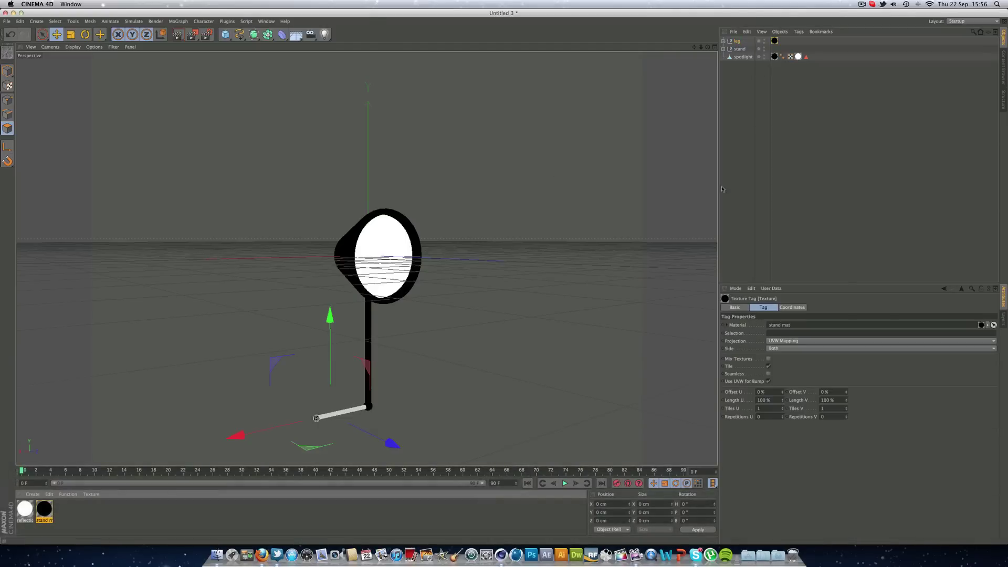
left_click(756, 164)
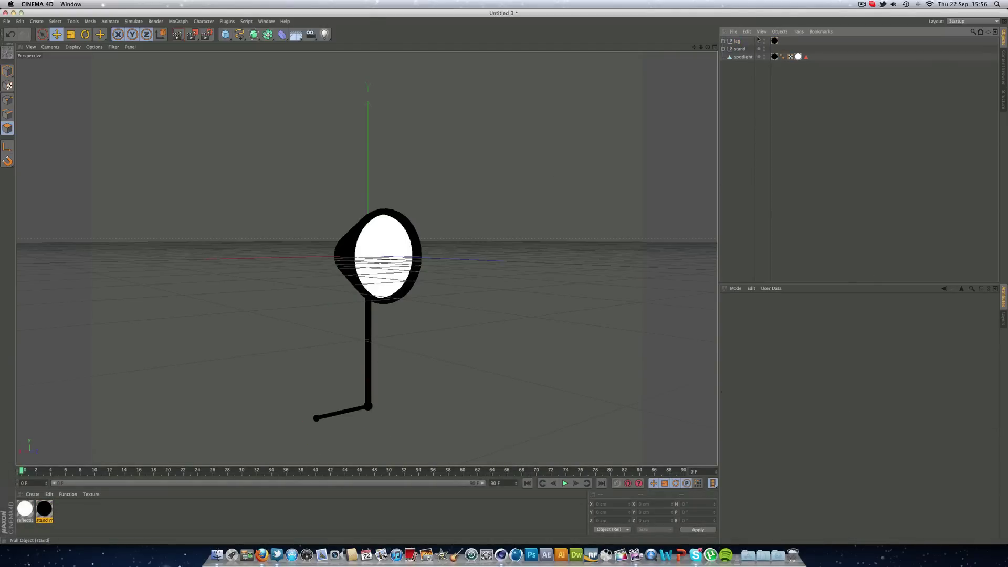
left_click(738, 42)
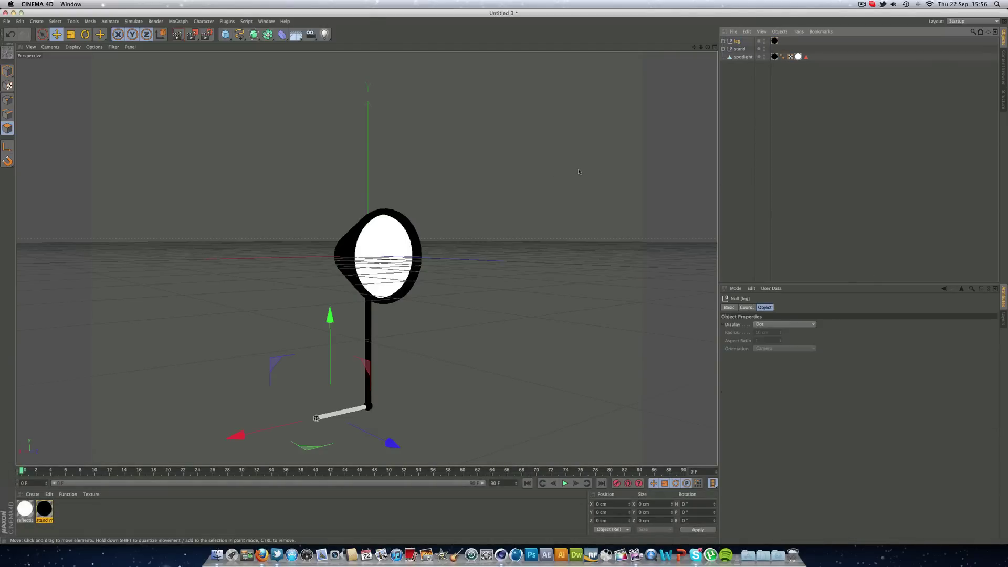
key("super+c")
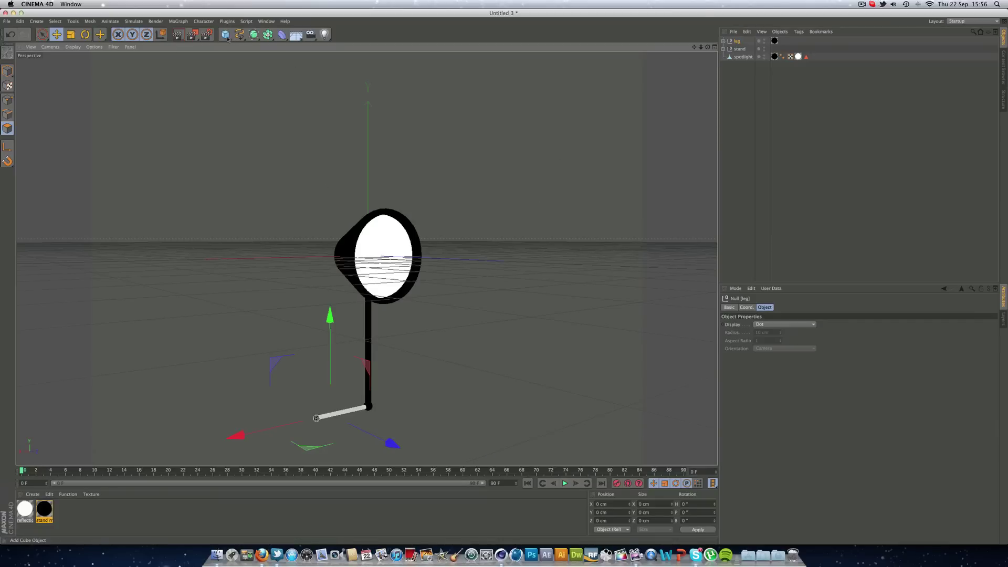
Step: Tilt the leg about 28° and move it down to the stand's base
left_click(87, 39)
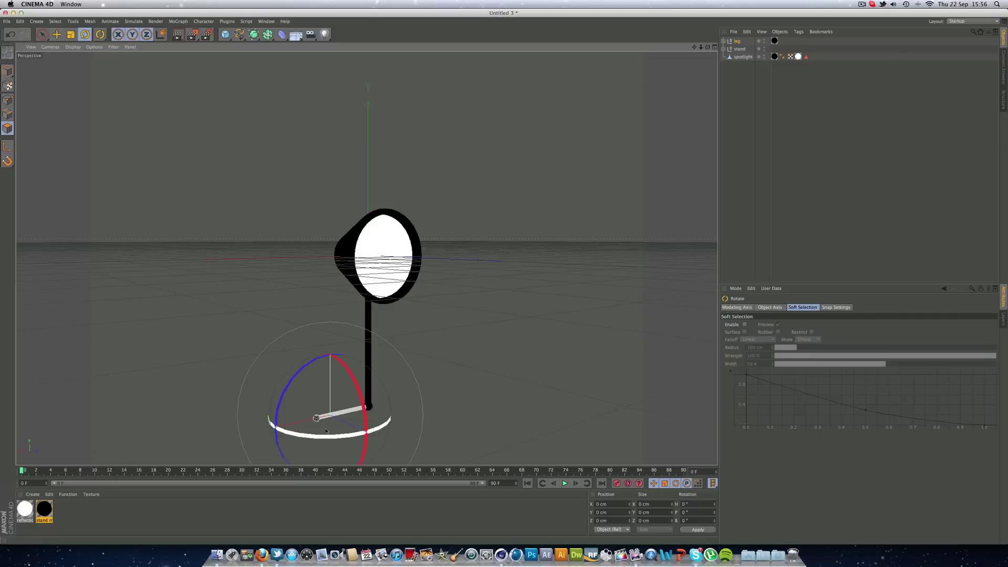
left_click_drag(295, 376, 277, 400)
key("e")
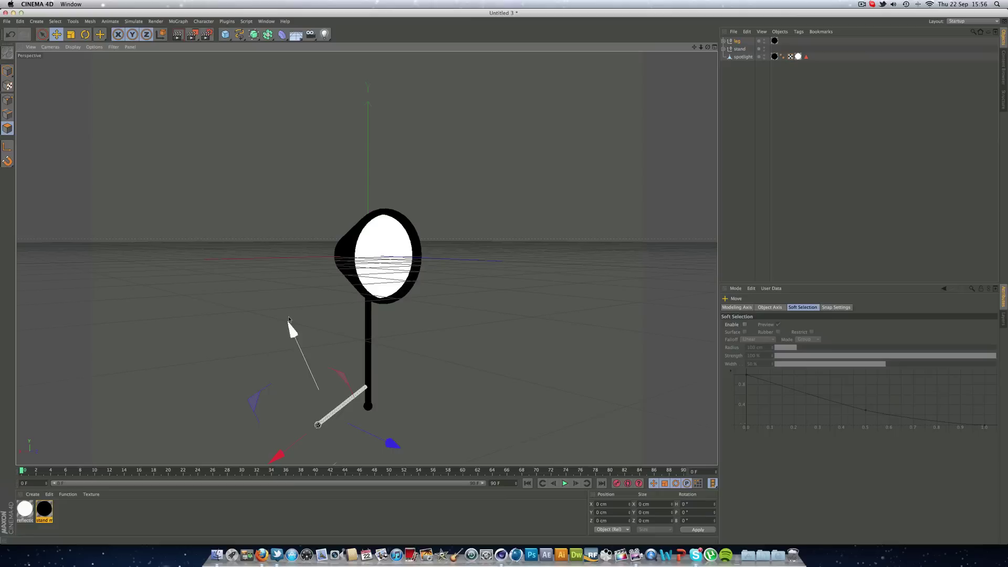
left_click_drag(293, 340, 299, 356)
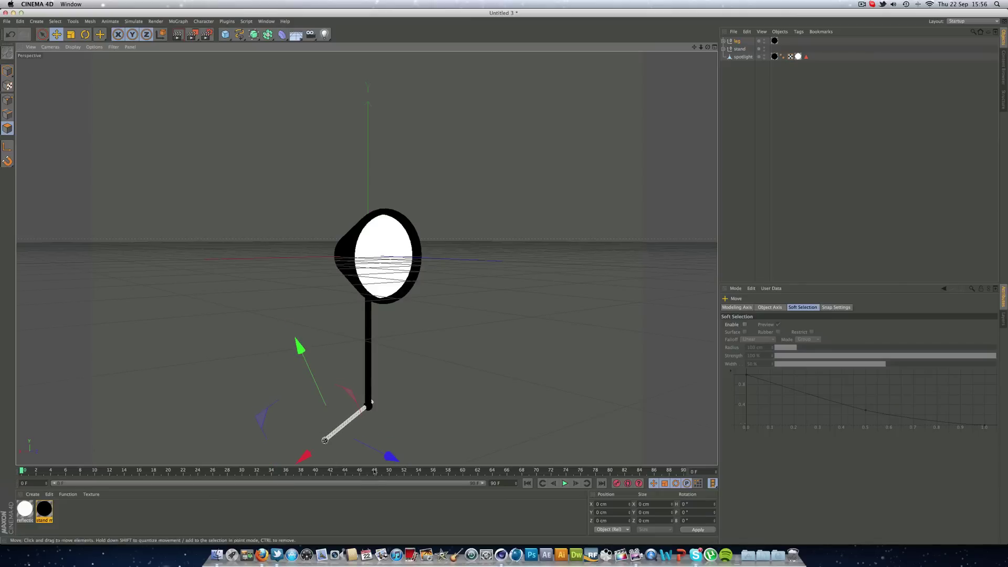
left_click_drag(317, 461, 419, 261)
Step: Paste the leg as leg.1 and tilt it about 29°
left_click(738, 41)
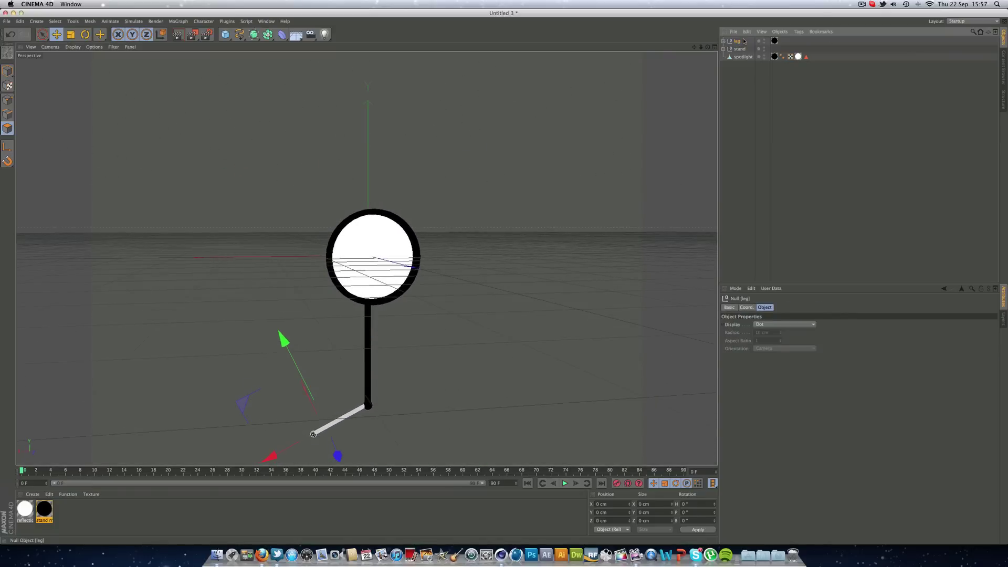
key("cmd+v")
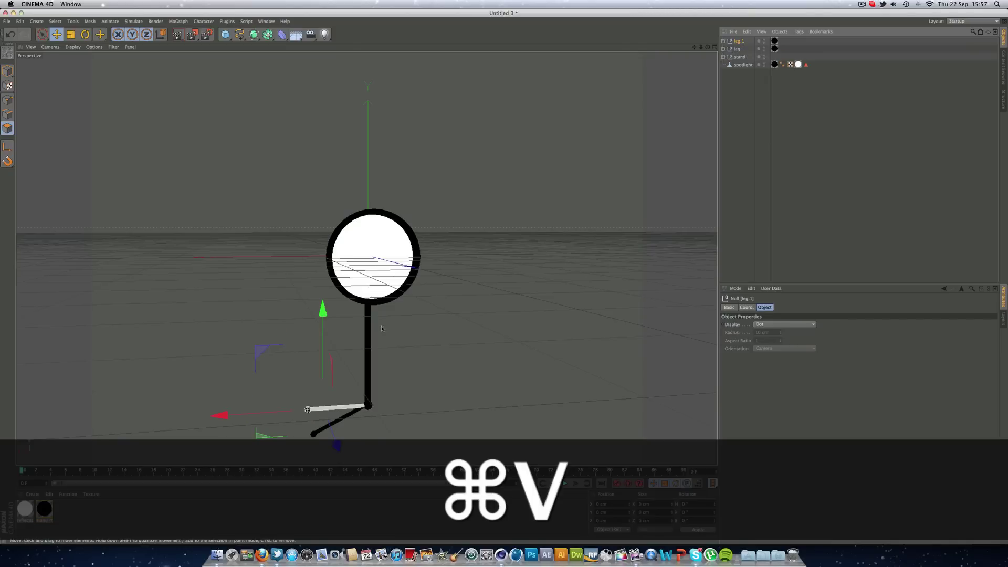
key("r")
left_click_drag(311, 429, 433, 416)
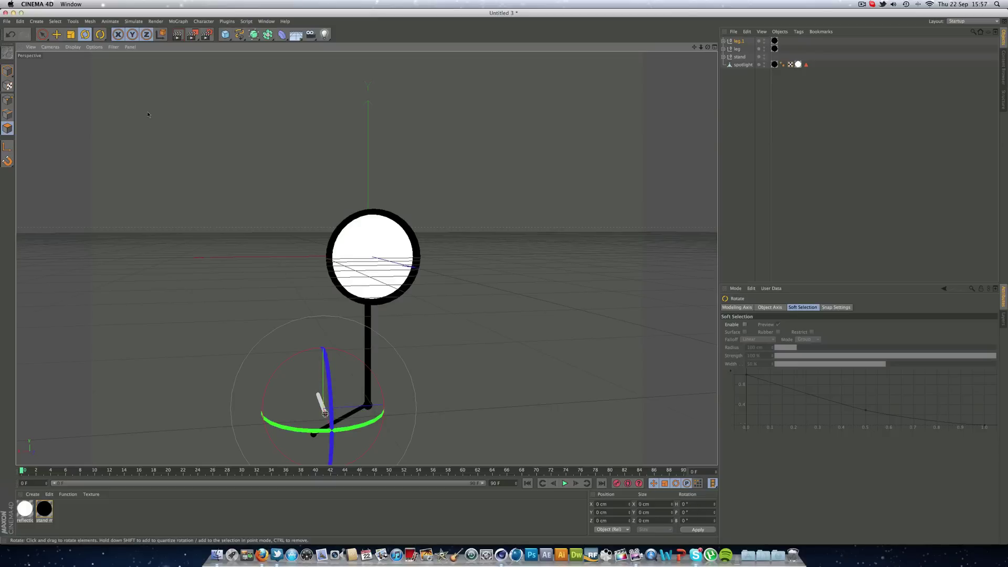
left_click_drag(325, 413, 326, 418)
Step: In the four-view layout, slide leg.1 along Z and X in the Top view
key("F11")
key("F11")
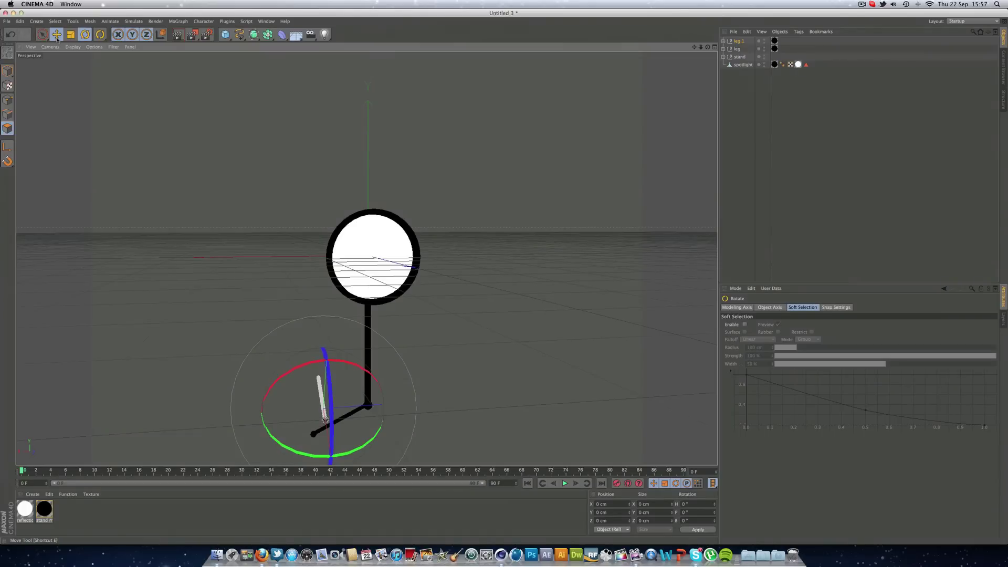
left_click(57, 36)
left_click(714, 47)
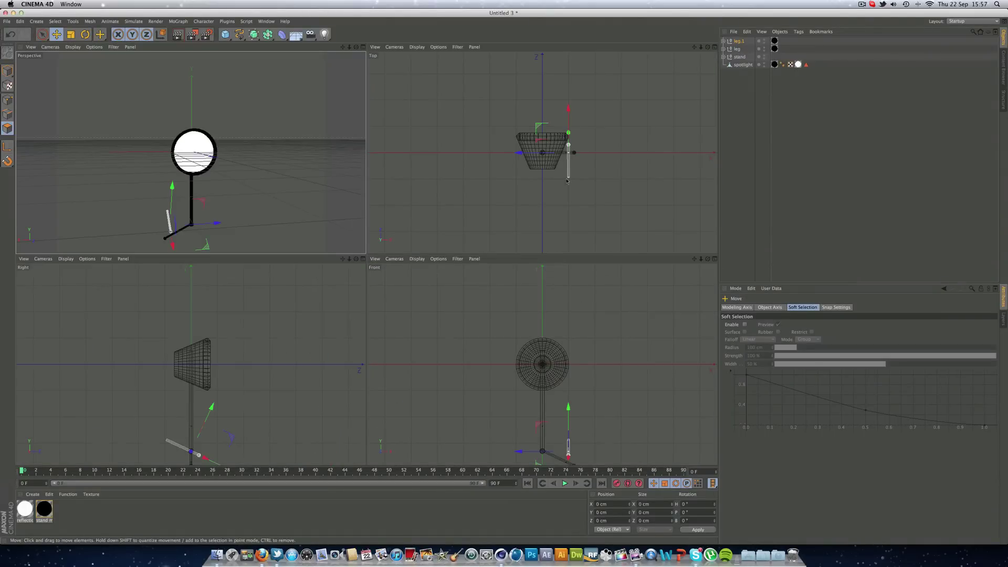
left_click_drag(570, 122, 568, 99)
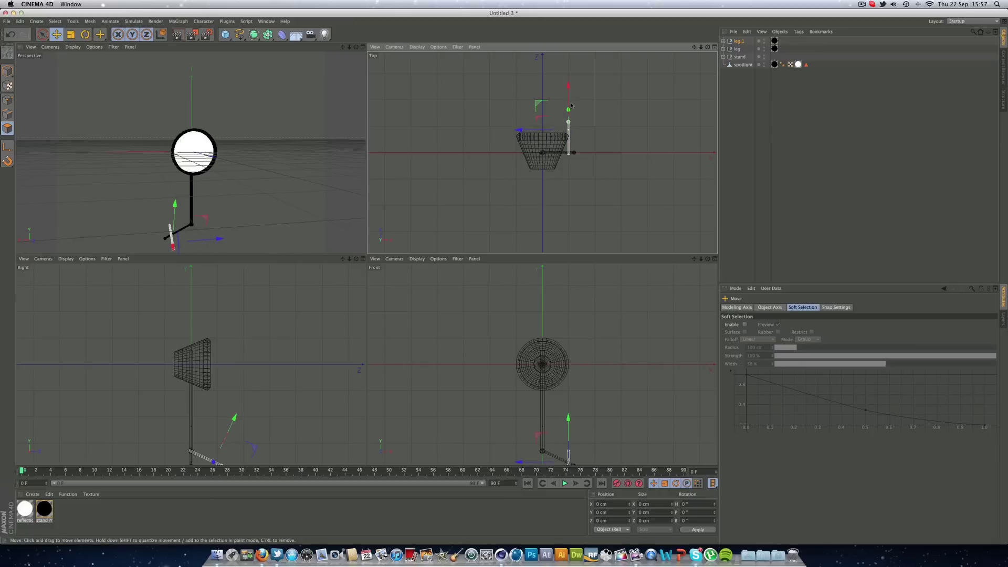
left_click_drag(548, 130, 517, 130)
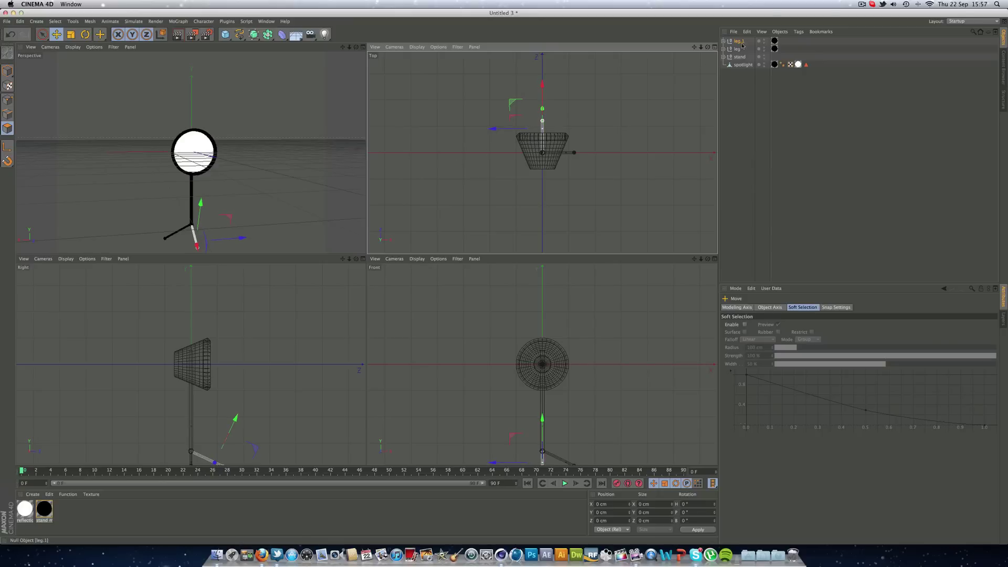
Step: Paste a third leg as leg.2, undoing the trial rotations
left_click(745, 60)
key("super+v")
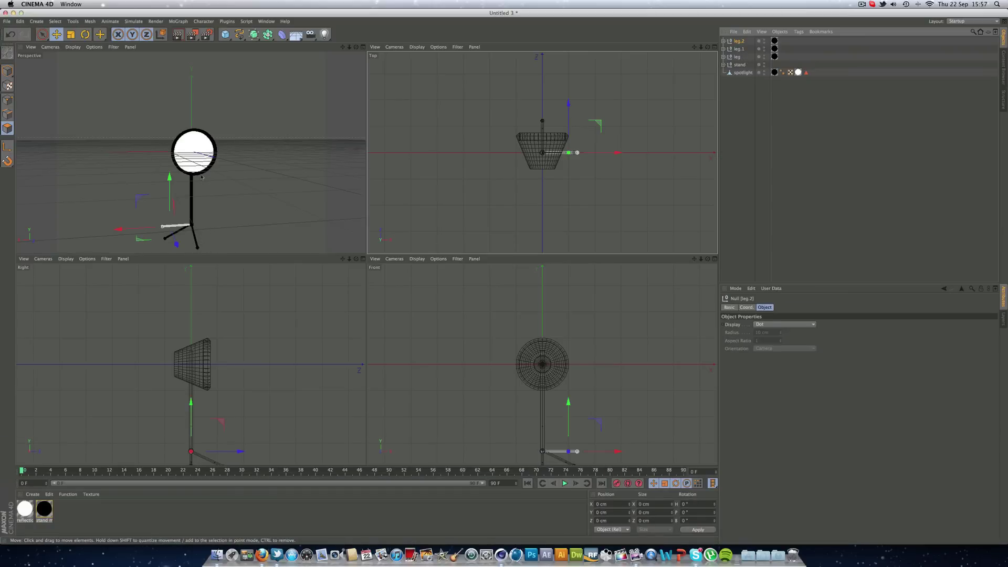
left_click(84, 35)
mouse_move(171, 235)
left_mouse_down()
mouse_move(120, 231)
mouse_move(171, 234)
left_mouse_up()
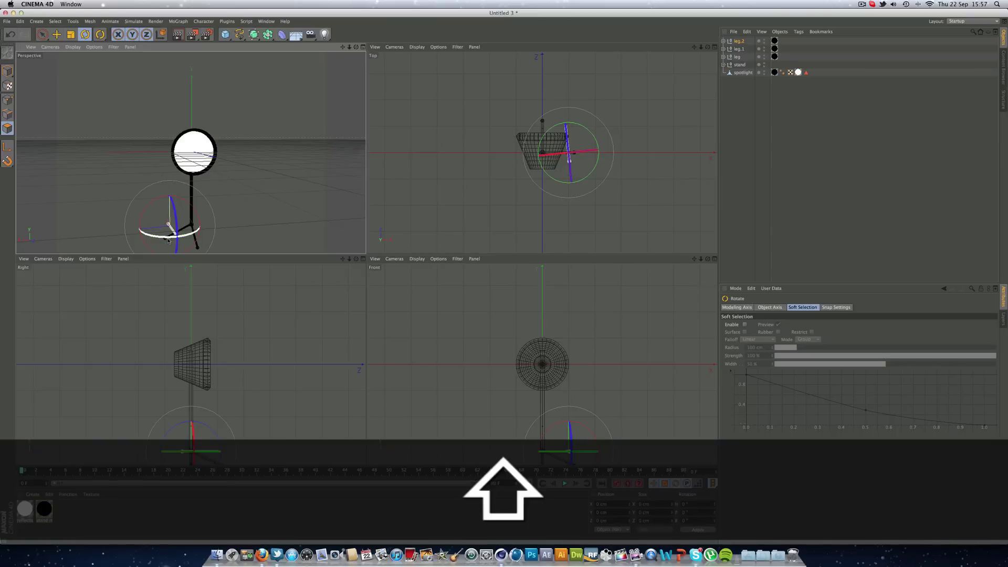
key("super+z")
left_click_drag(168, 239, 168, 196)
key("ctrl+z")
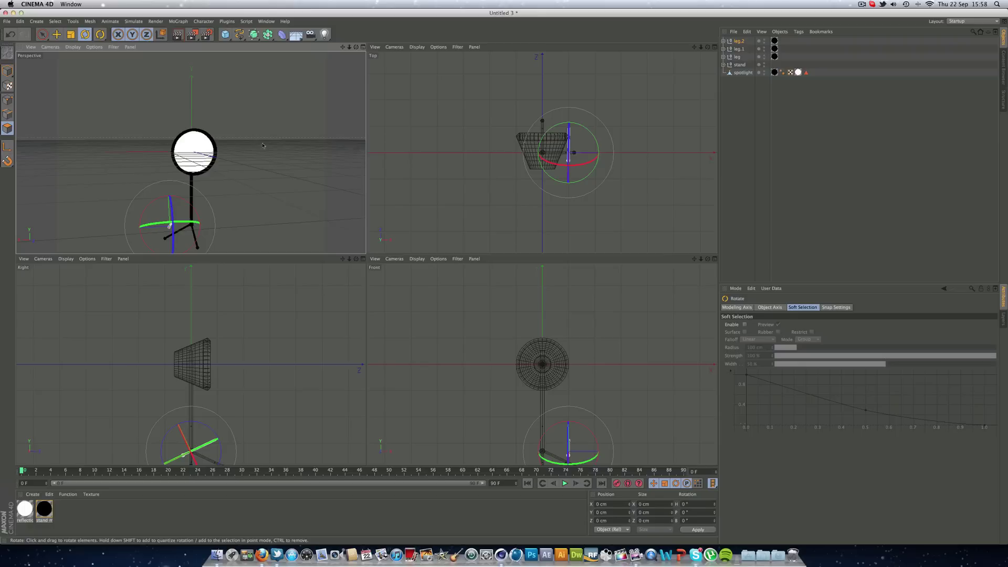
Step: Move leg.2 along X and Z in the Top view to the stand's base
left_click(57, 35)
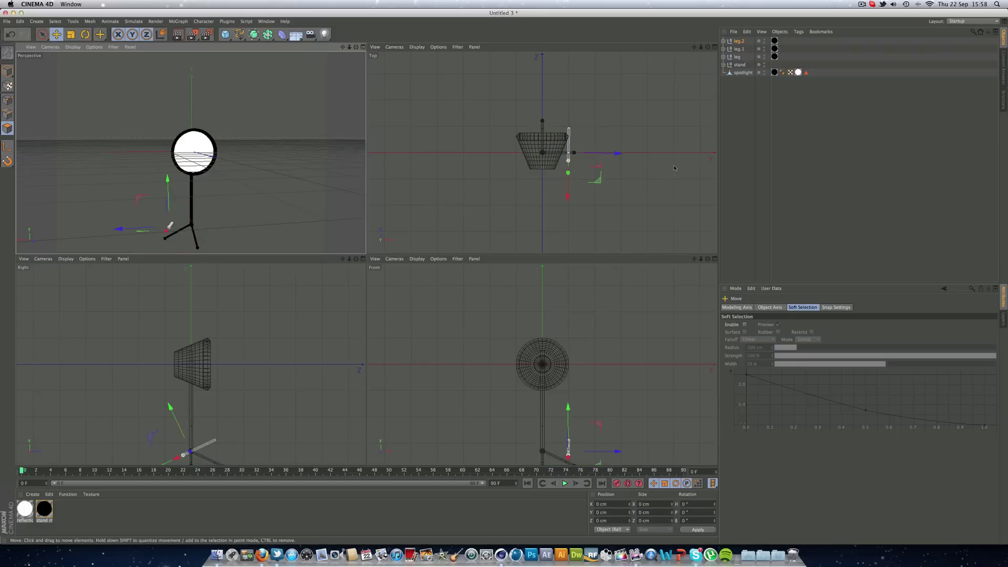
left_click_drag(593, 152, 568, 151)
left_click_drag(542, 195, 542, 219)
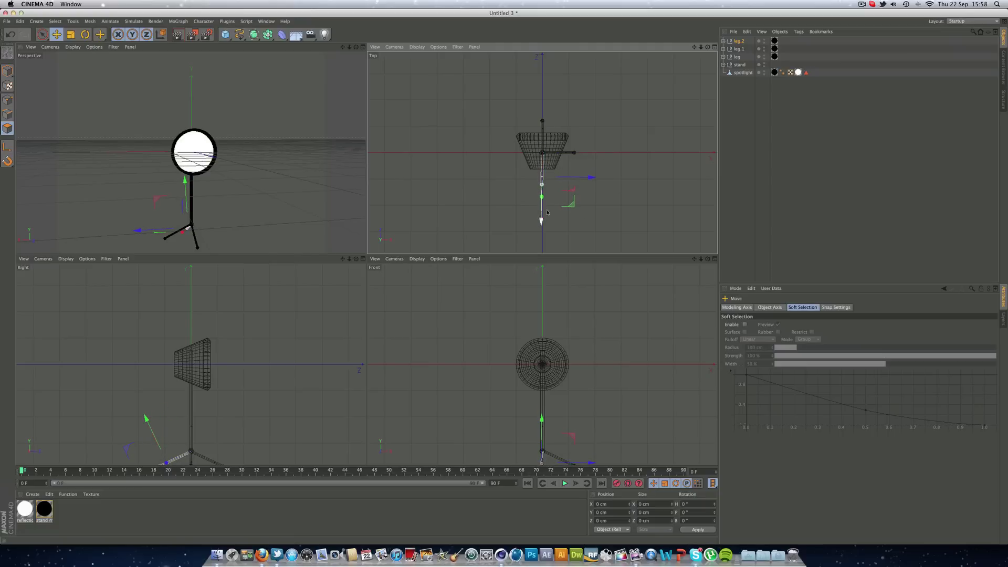
left_click(738, 41)
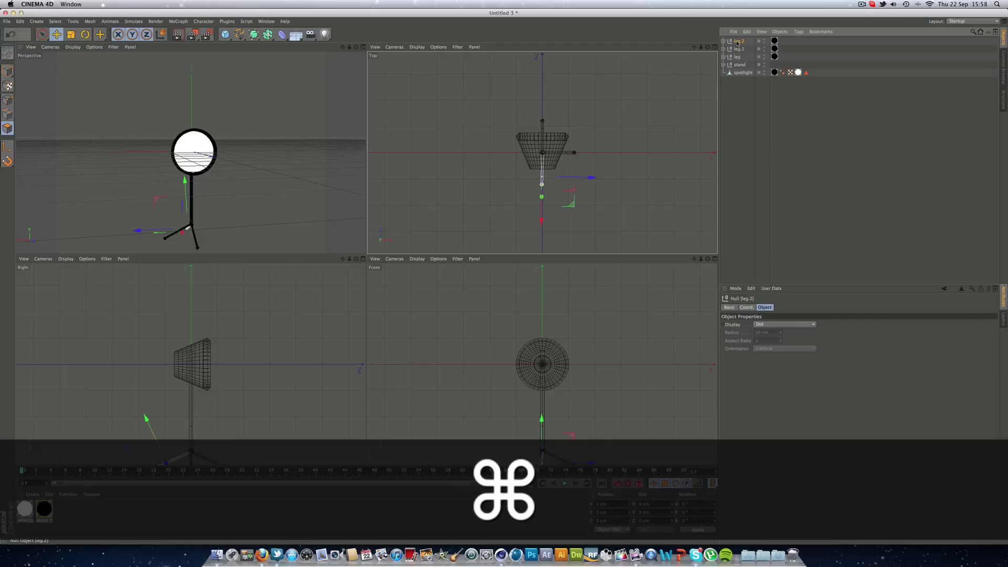
Step: Paste a fourth leg as leg.3, turn it, and tilt it about 39°
key("super+v")
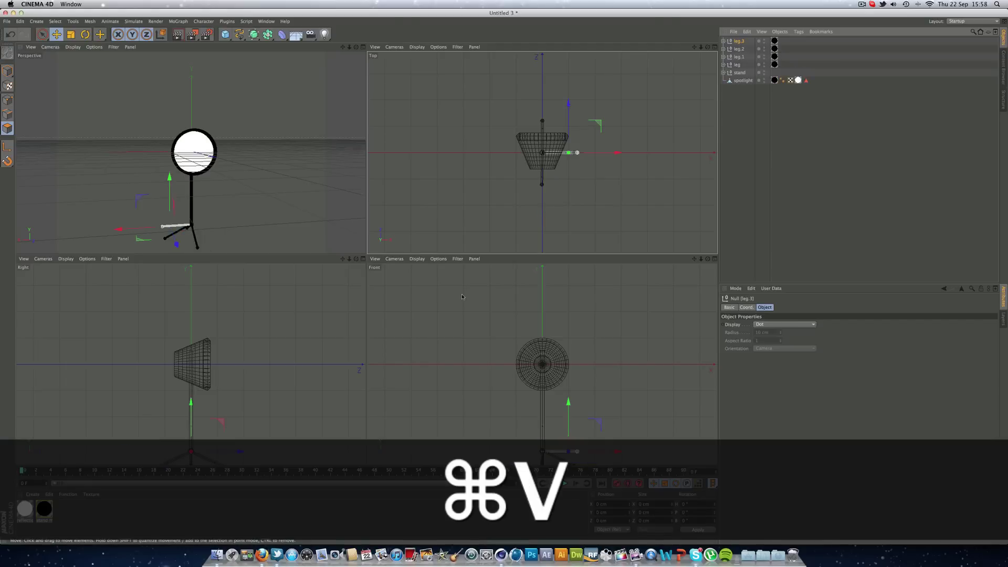
left_click(85, 34)
left_click_drag(163, 237, 189, 198, "shift")
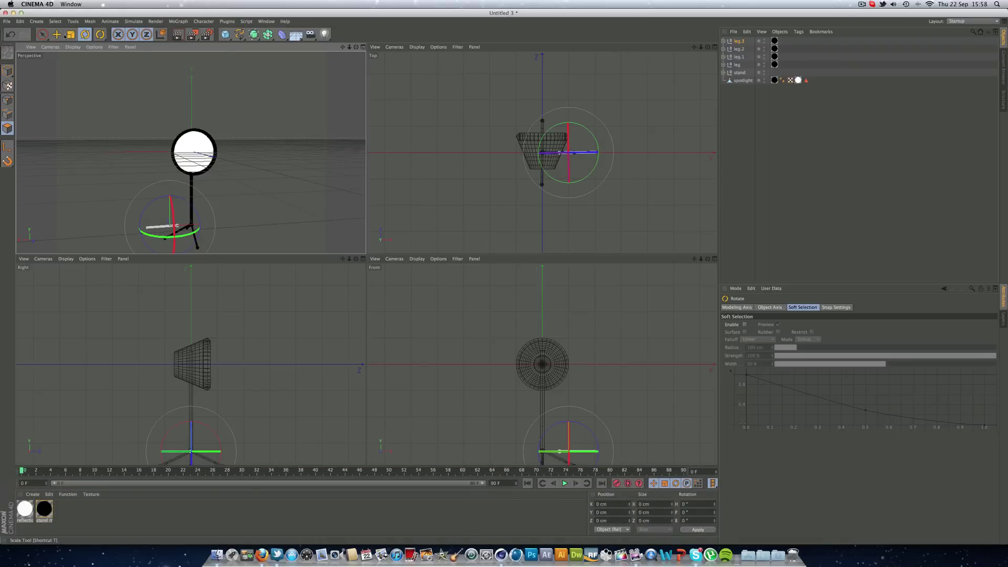
key("e")
key("r")
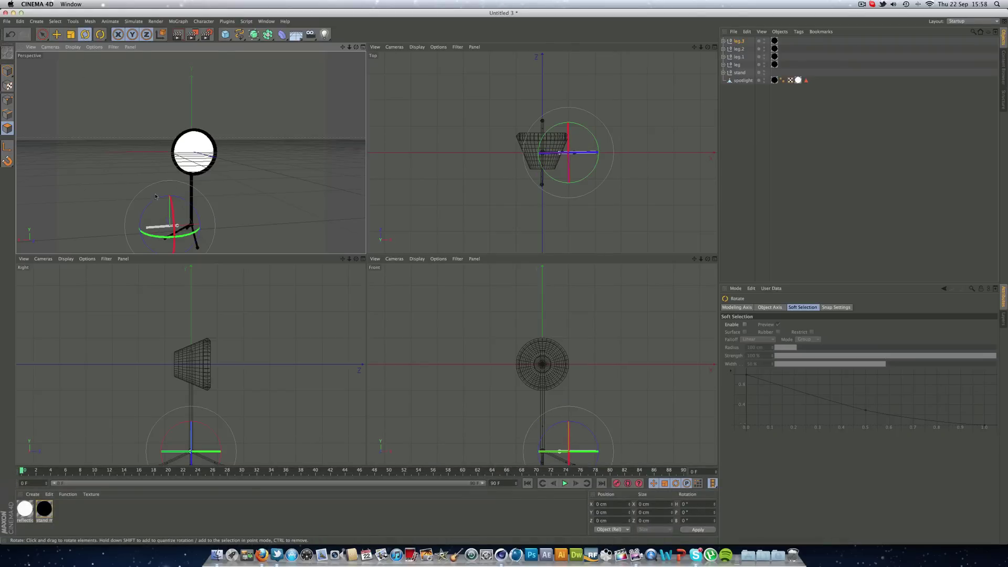
mouse_move(156, 201)
left_mouse_down()
mouse_move(177, 199)
mouse_move(164, 199)
left_mouse_up()
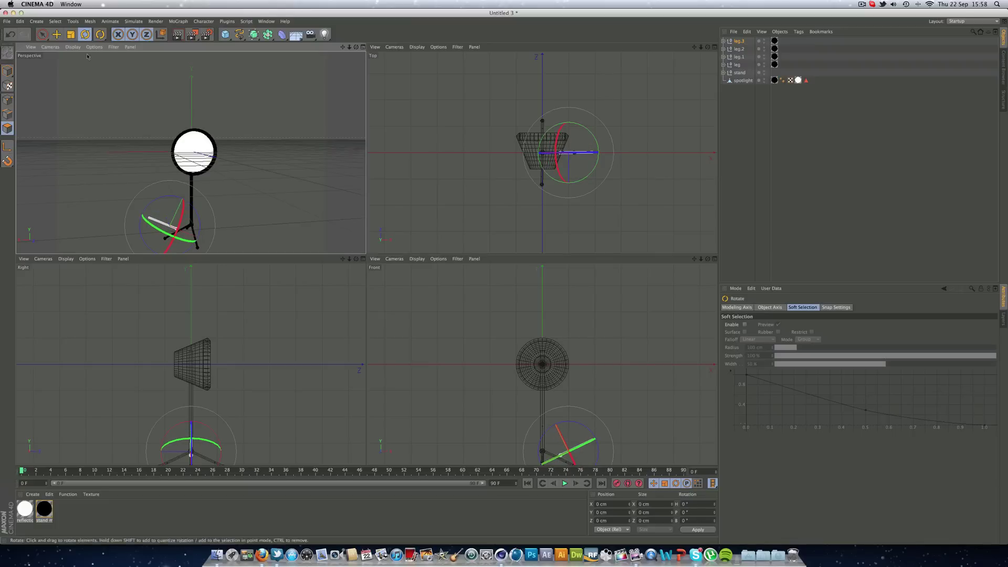
Step: Position leg.3 at the stand's base using the Top, Right and Front views
left_click(56, 35)
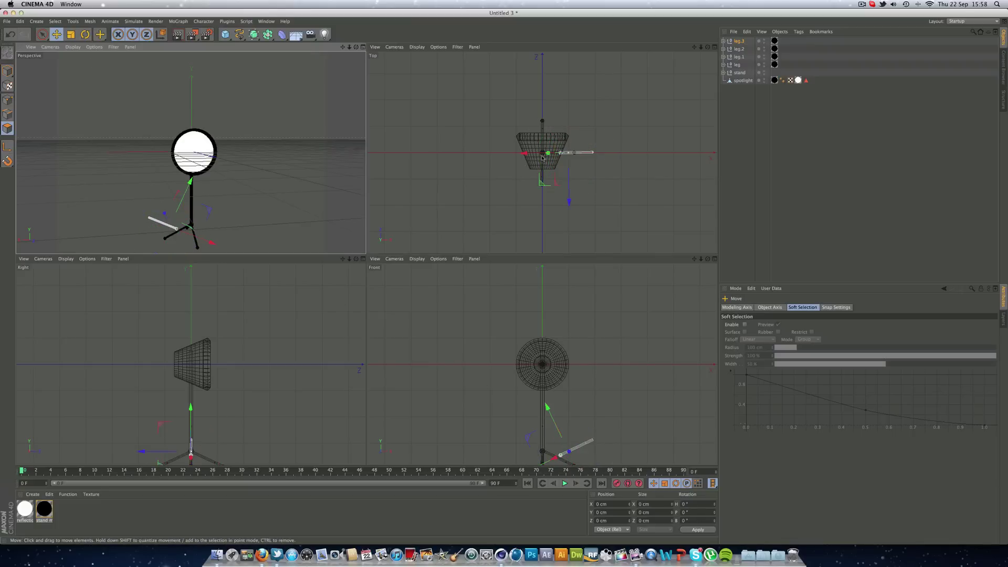
left_click_drag(543, 157, 483, 155)
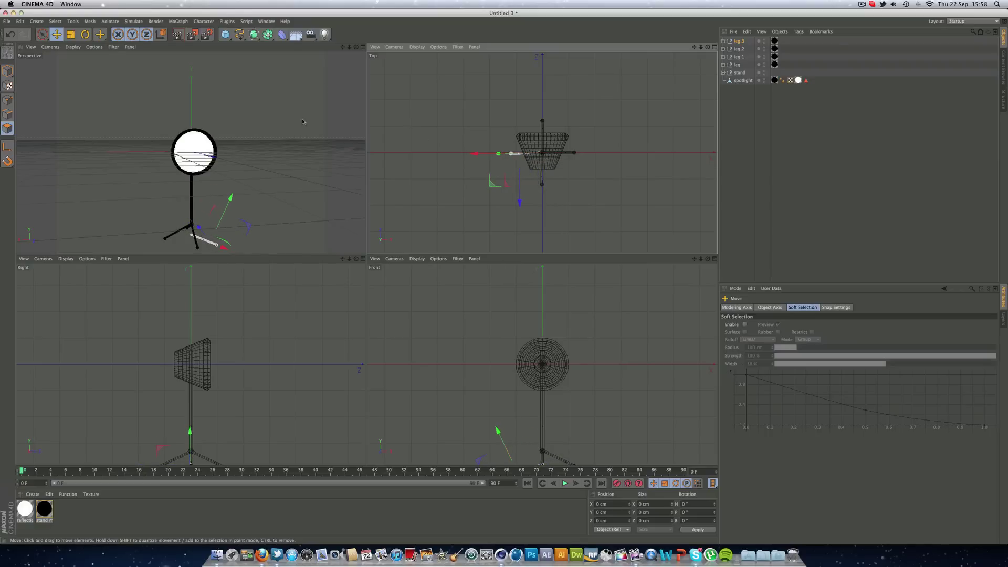
left_click_drag(190, 437, 191, 426)
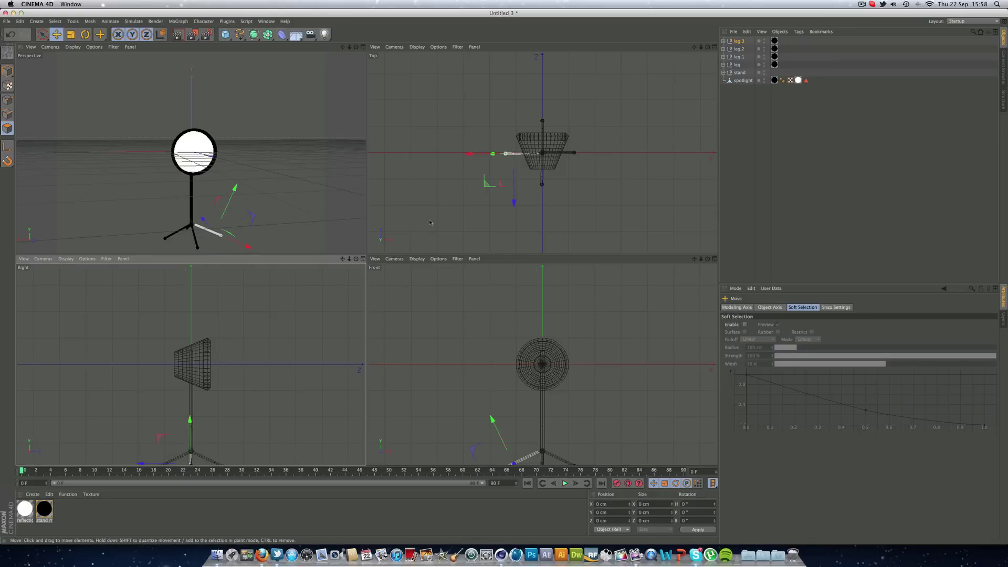
left_click_drag(472, 153, 477, 154)
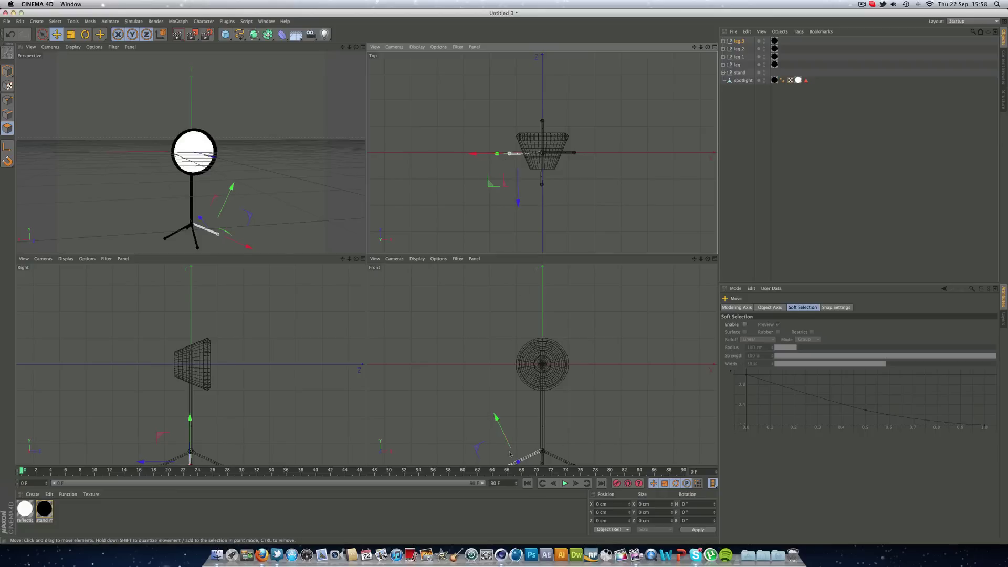
left_click_drag(506, 443, 510, 448)
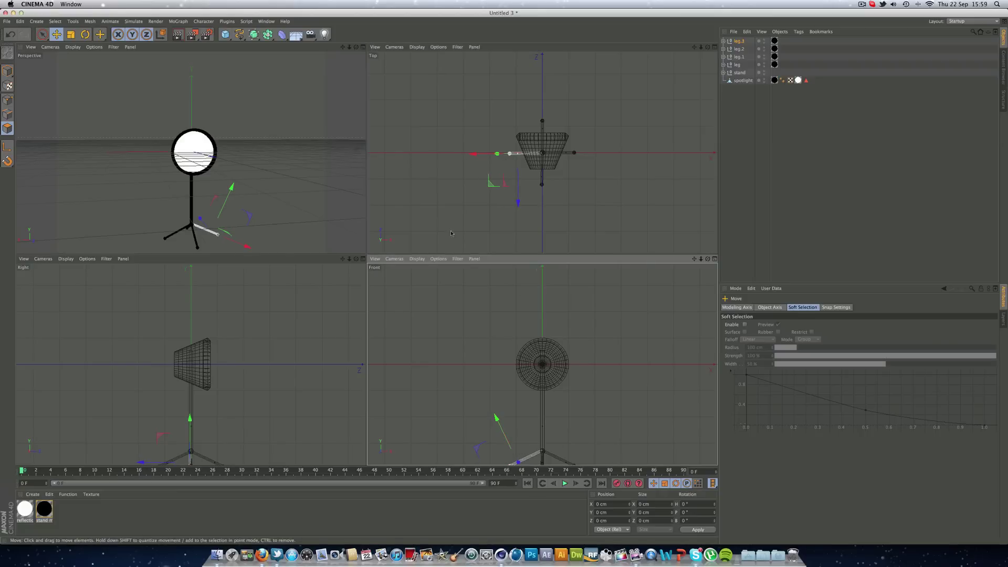
Step: Group all six lamp parts under a null named 'light' and raise it to Y 101.101 cm
left_click(363, 47)
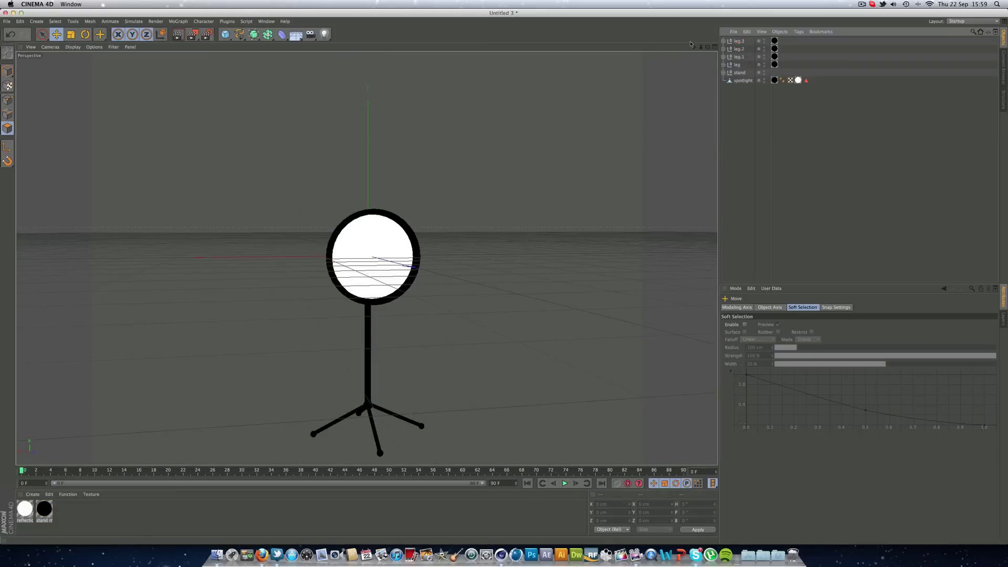
left_click_drag(707, 47, 310, 225)
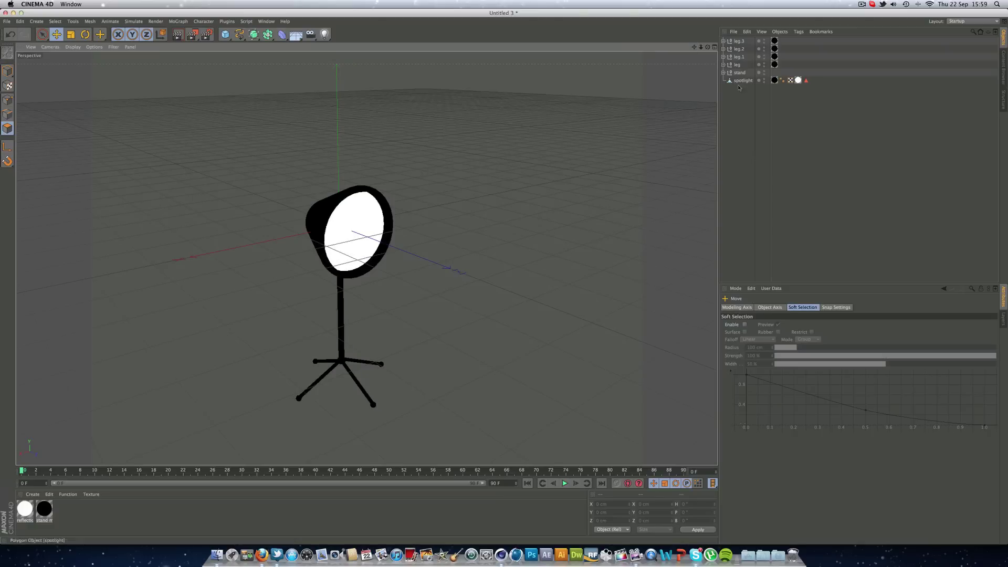
left_click_drag(755, 96, 713, 33)
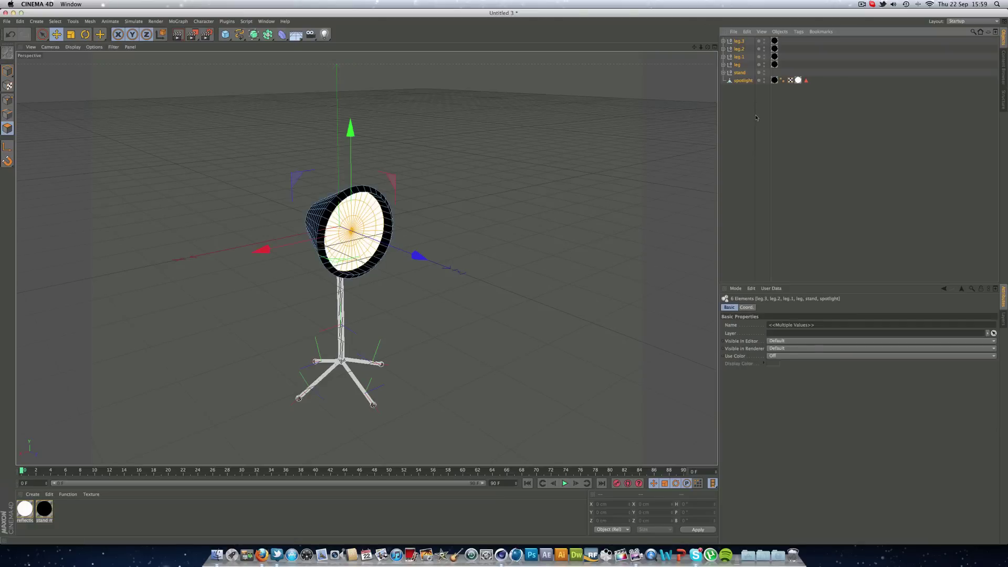
key("alt+g")
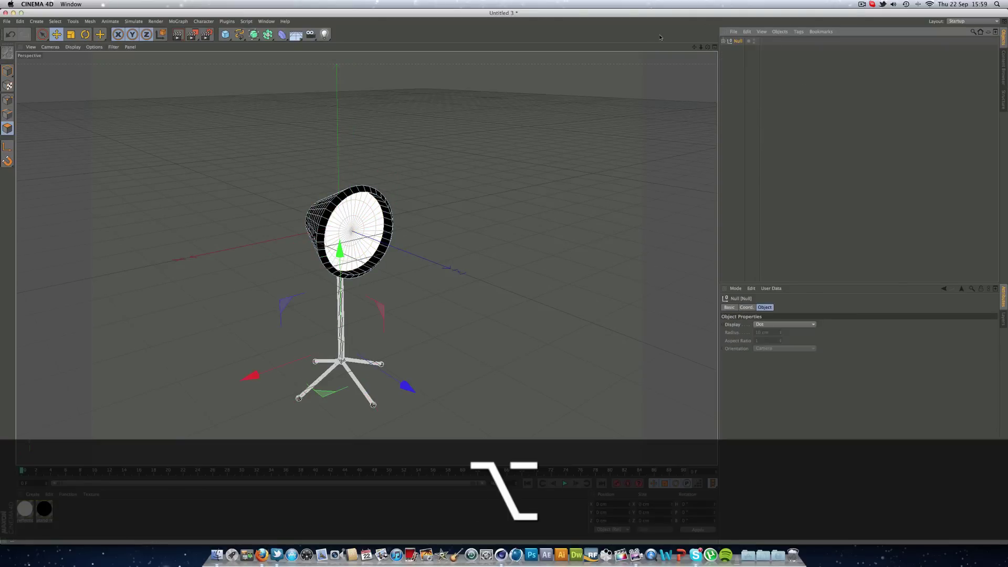
double_click(740, 42)
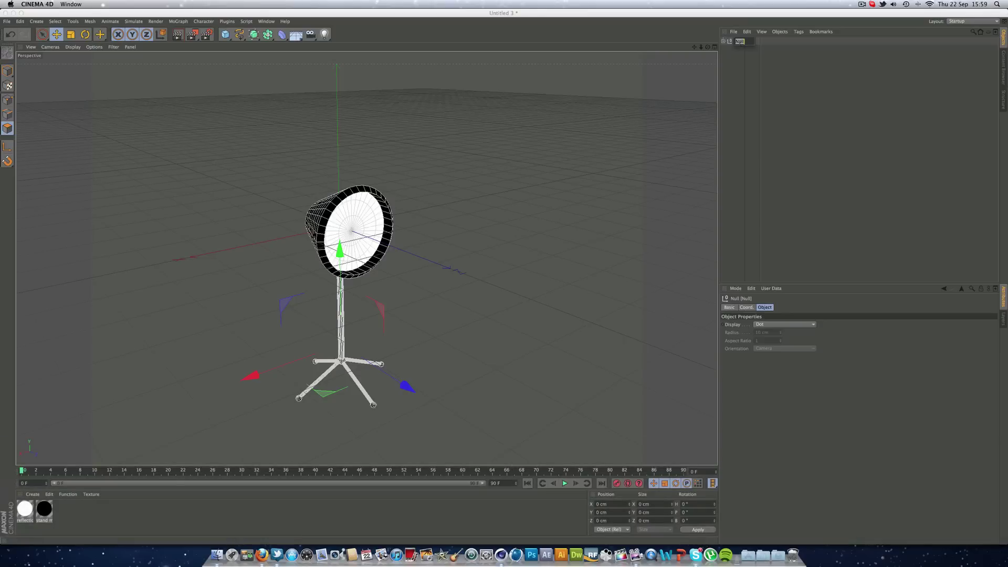
type("light")
key("Return")
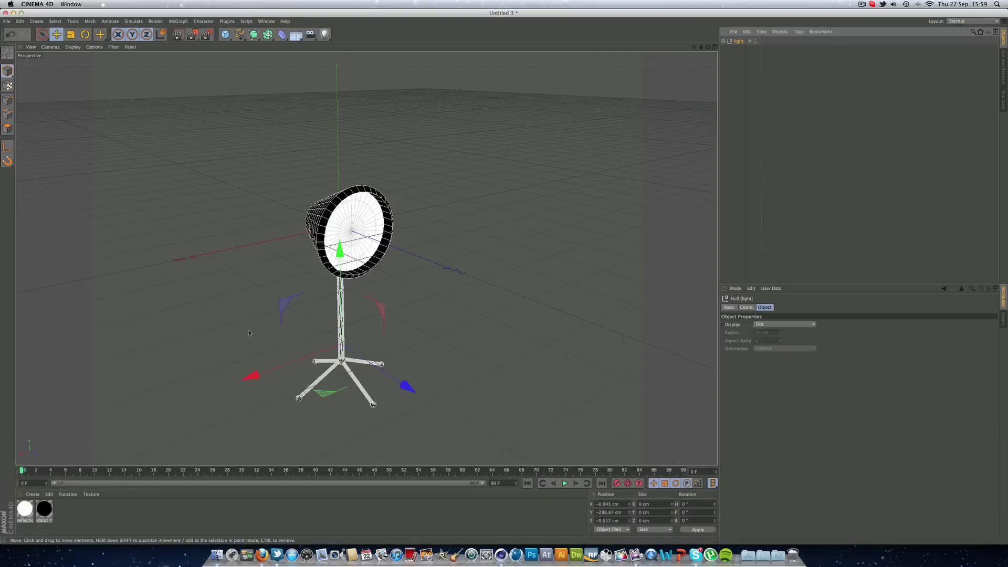
left_click_drag(327, 304, 317, 130)
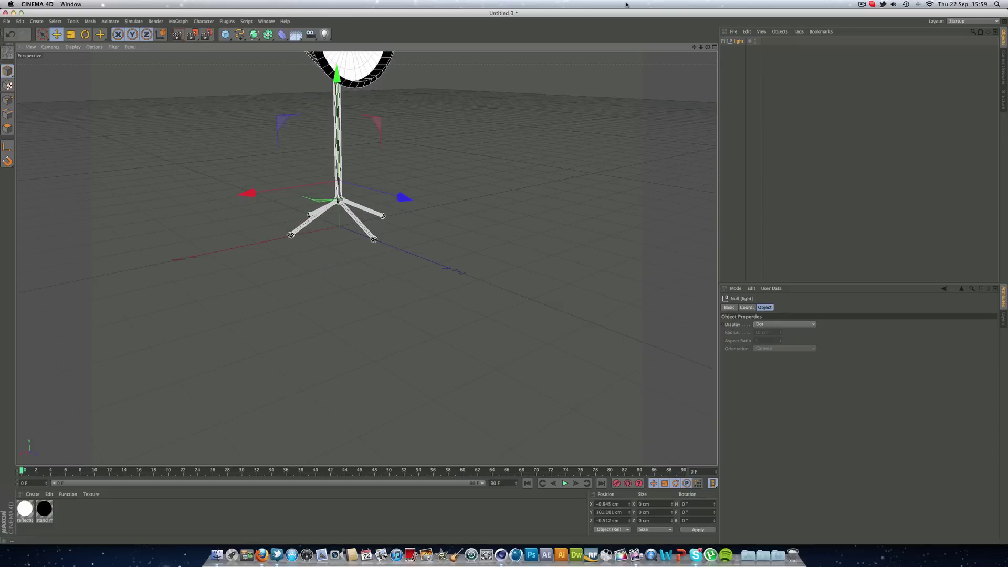
left_click_drag(694, 47, 633, 146)
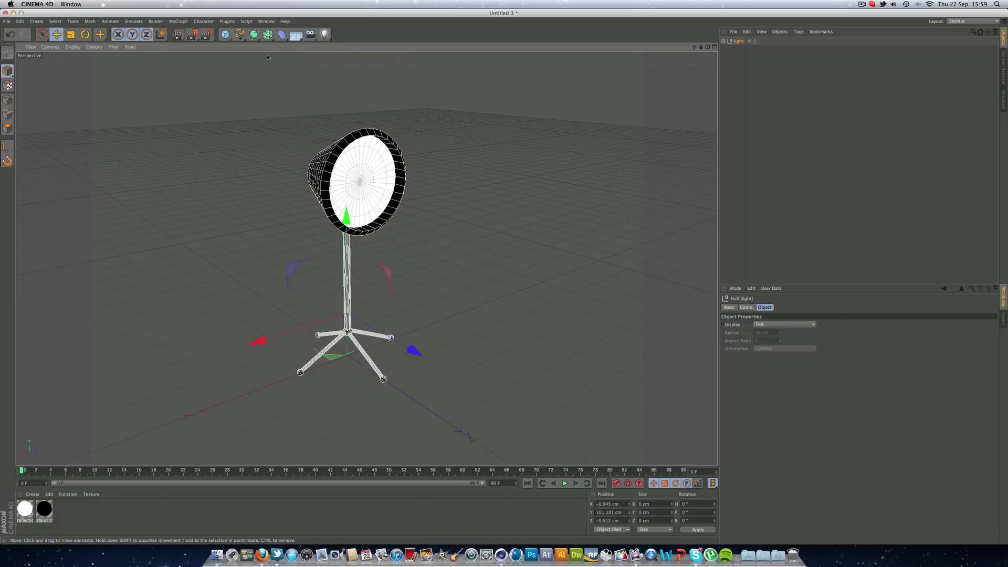
Step: Add a spot light and raise it to the lamp head, about 391.6 cm
left_click_drag(324, 35, 392, 47)
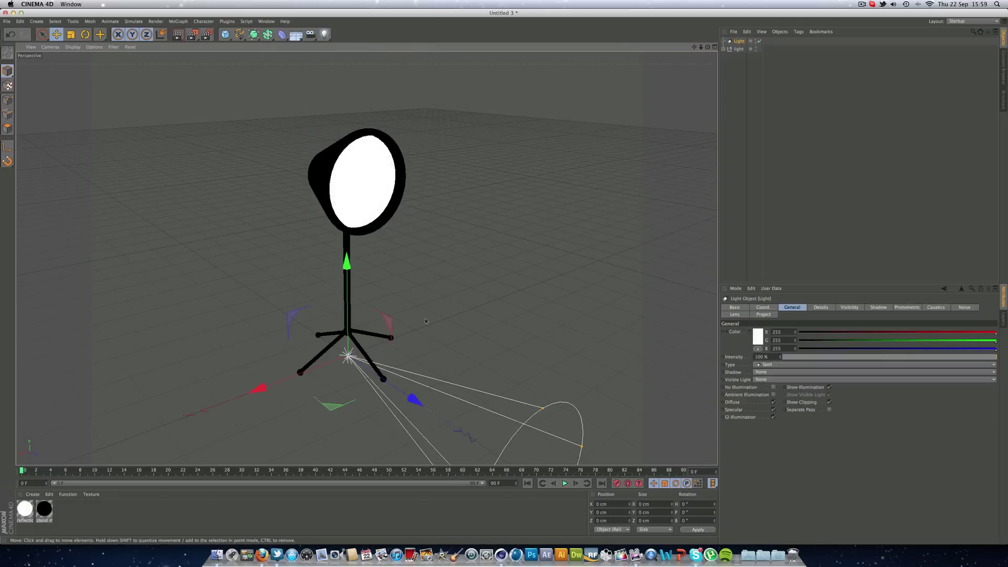
left_click_drag(338, 342, 369, 166)
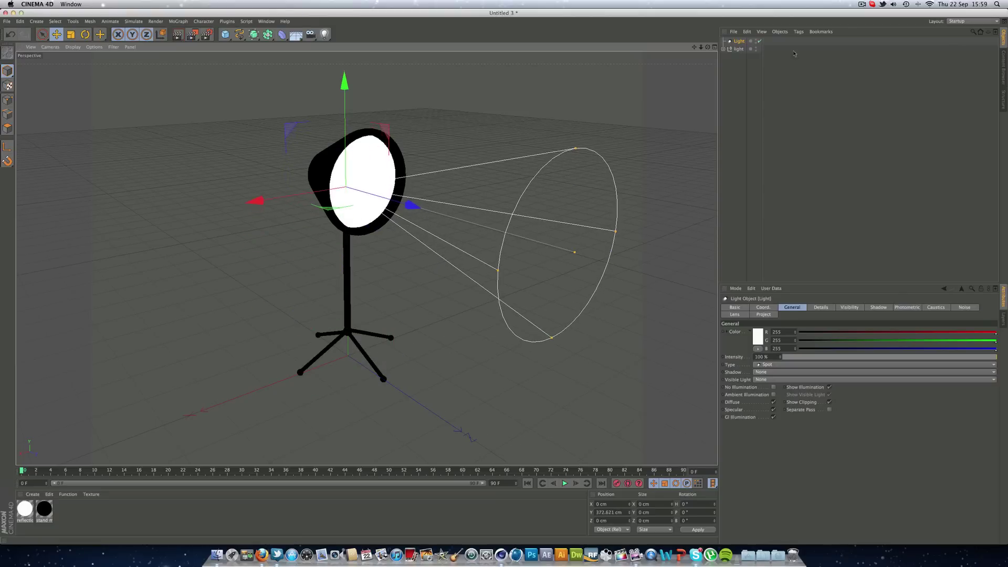
left_click(714, 47)
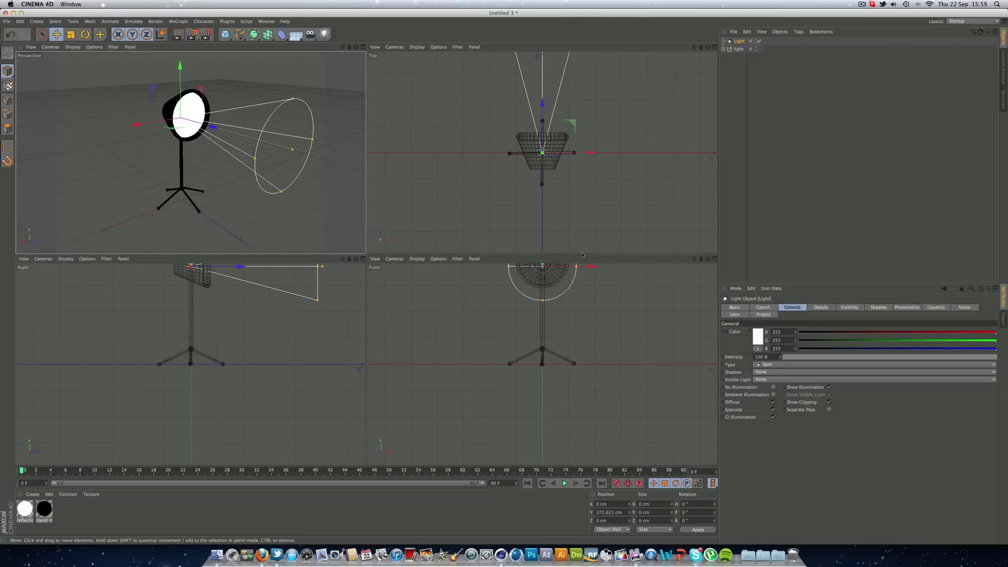
left_click(362, 259)
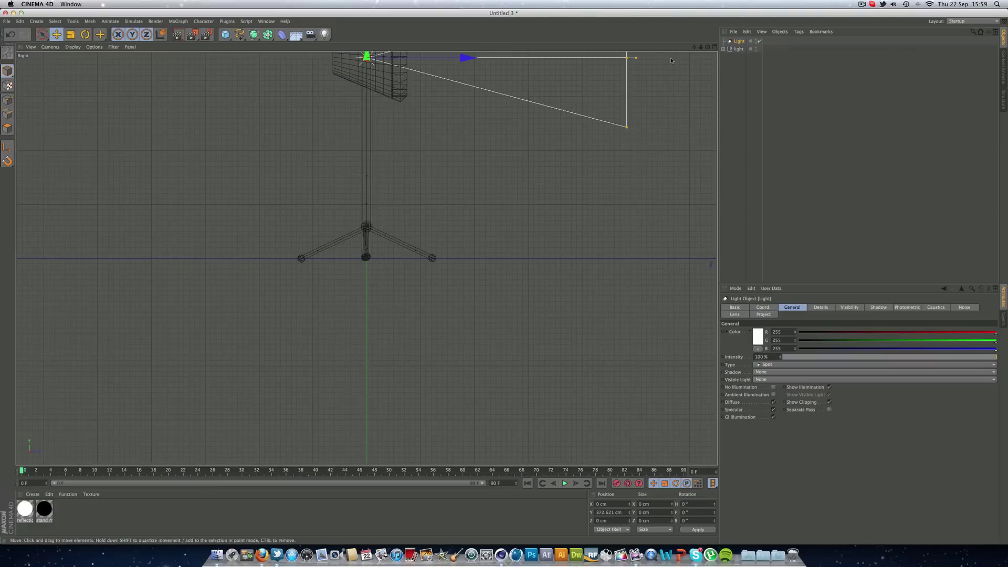
key("h")
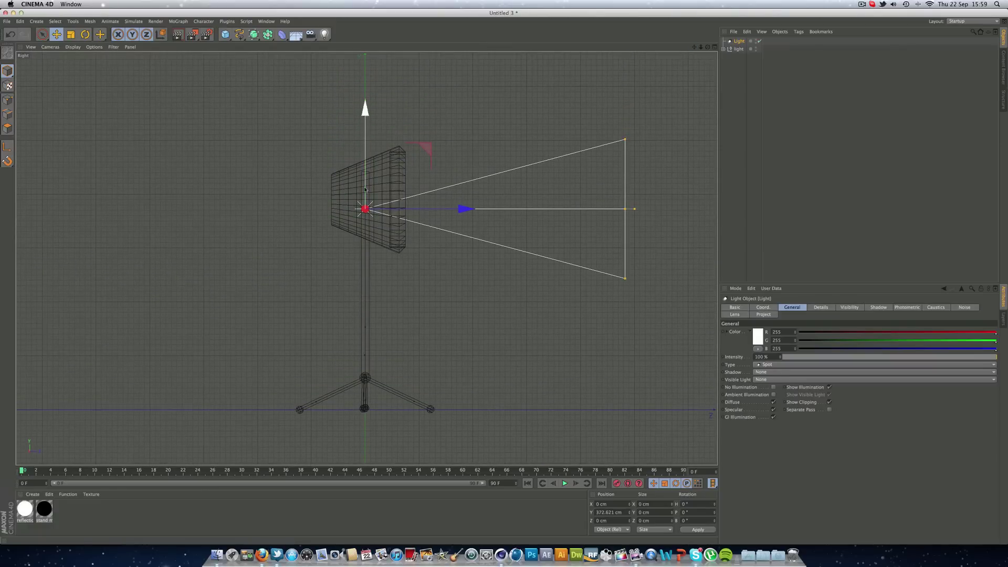
left_click_drag(366, 190, 410, 200)
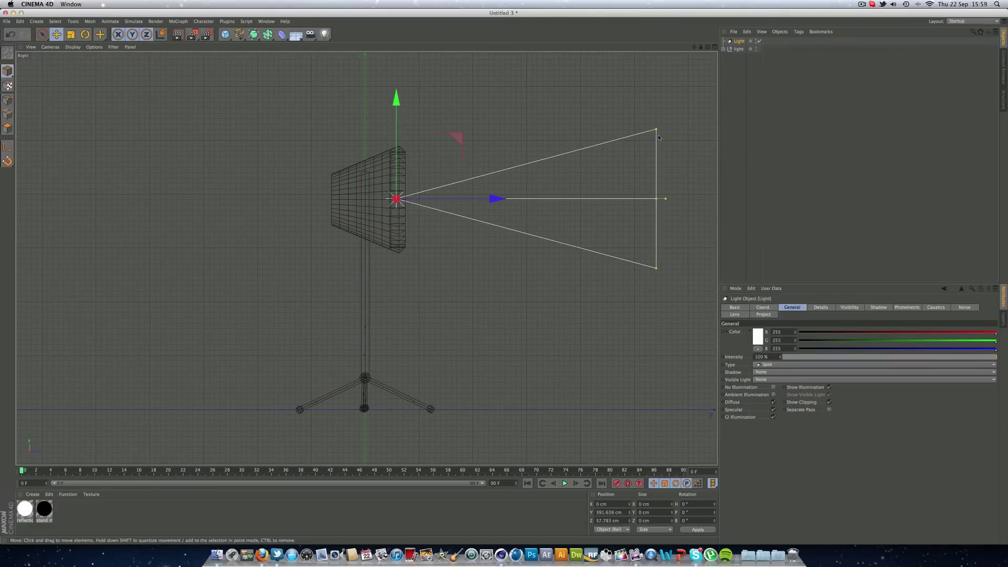
Step: Reshape the spotlight cone's width and lengthen it in the Right view
left_click_drag(656, 129, 657, 133)
left_click_drag(587, 123, 626, 67)
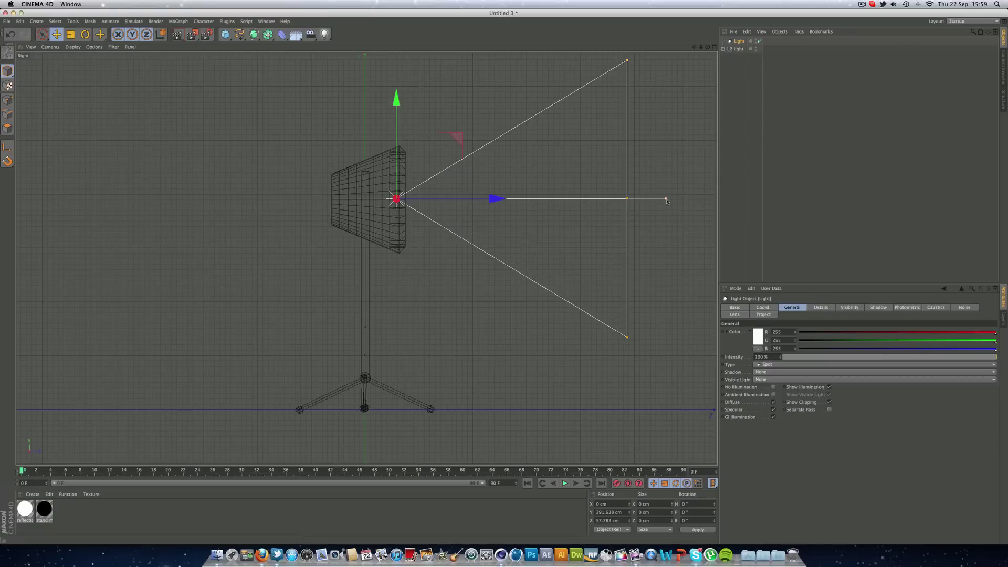
left_click_drag(666, 198, 545, 195)
Step: Set the spot light's Visible Light to Volumetric
left_click(715, 47)
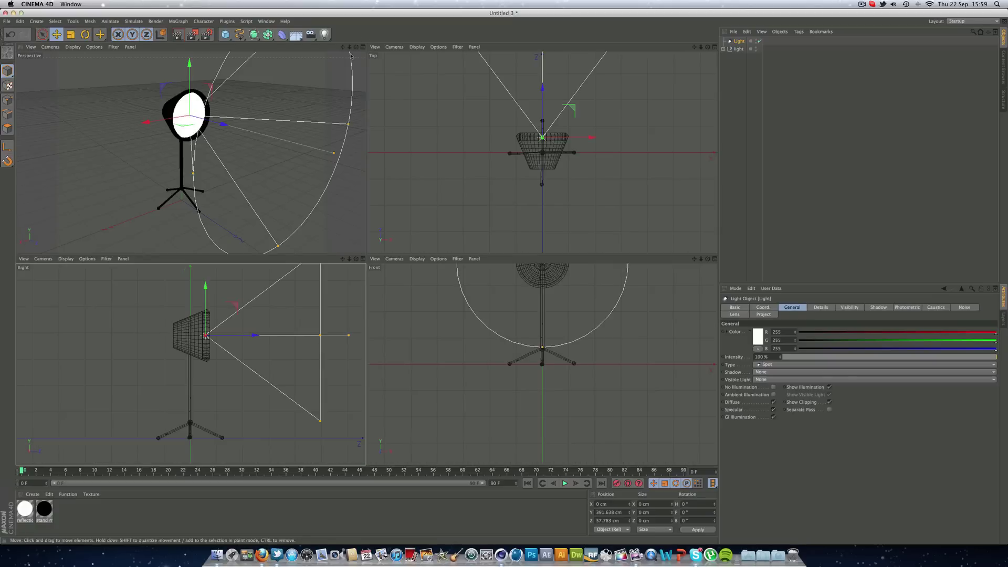
left_click(362, 47)
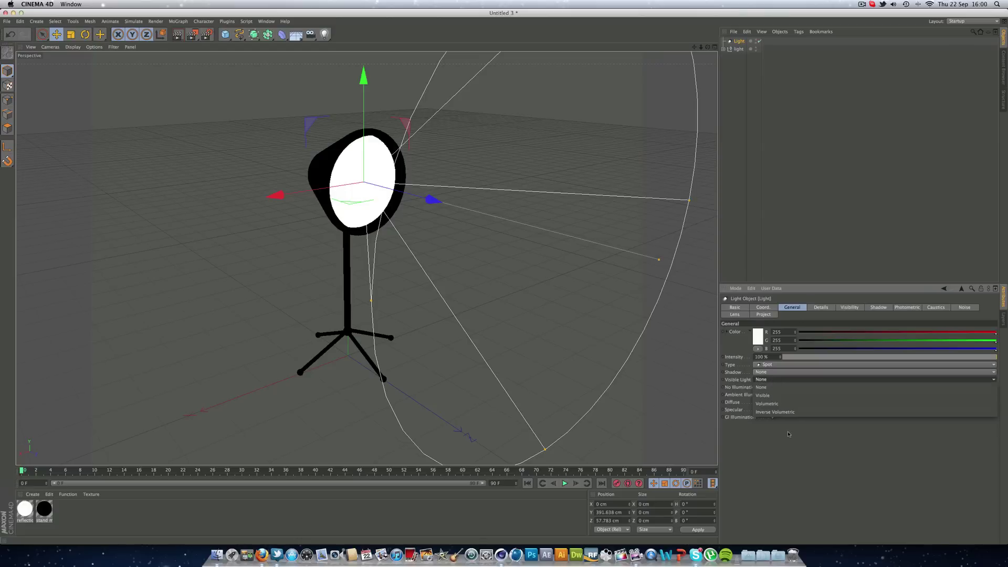
left_click(782, 379)
left_click(783, 402)
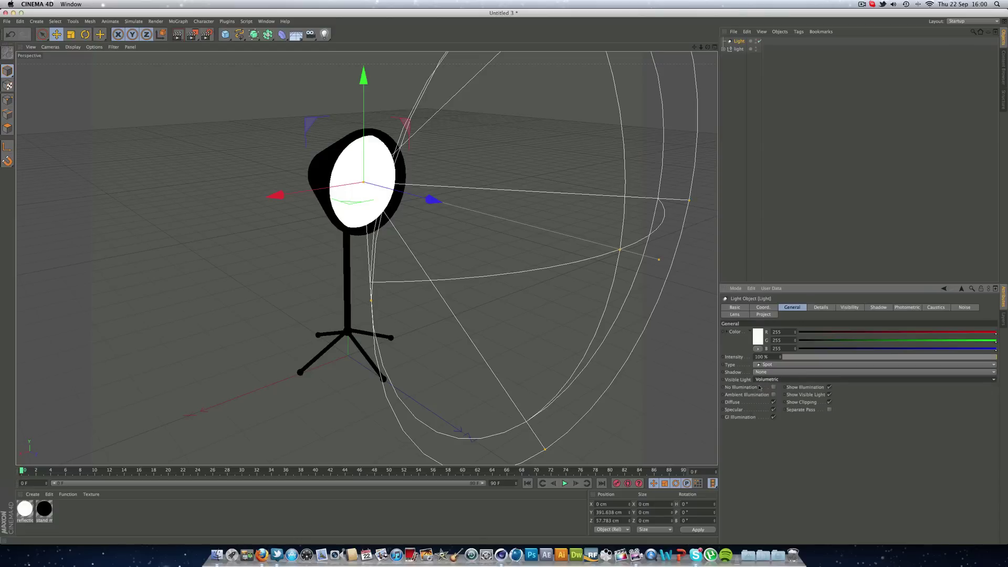
Step: Render a test in the Perspective view to check the glowing beam
left_click_drag(701, 47, 307, 59)
left_click(177, 35)
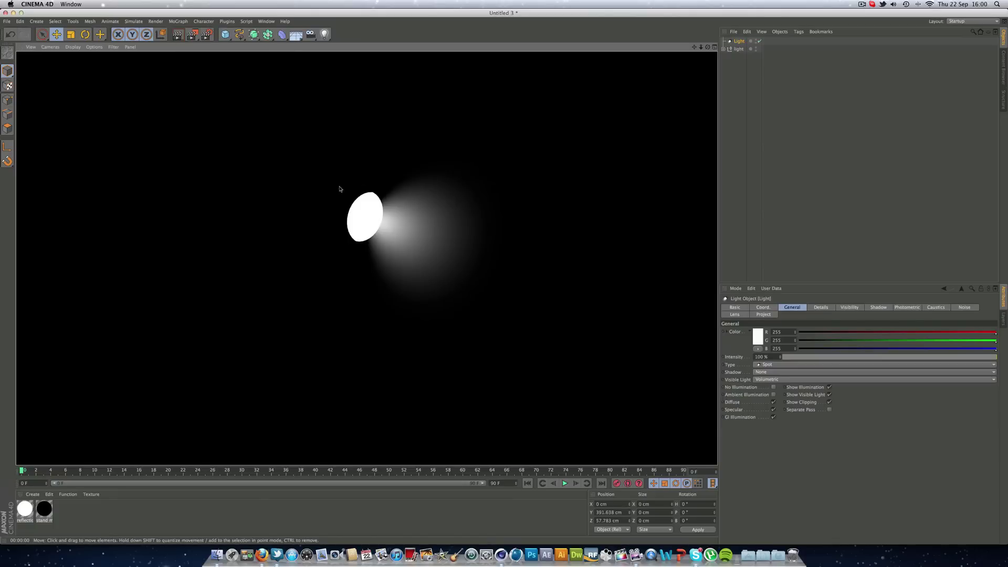
left_click(358, 174)
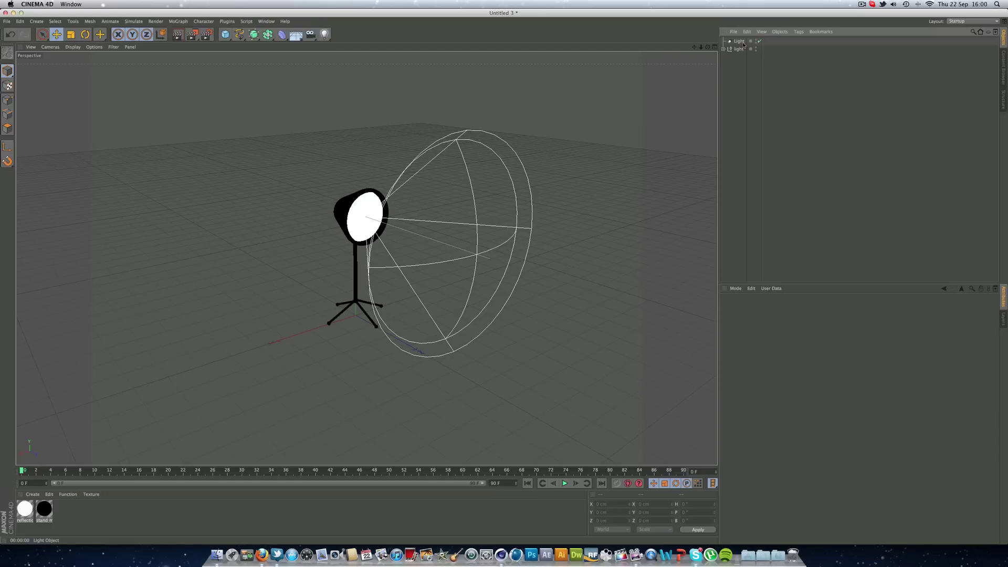
Step: Nest the spot light Light under the 'light' null and select it
left_click_drag(741, 49, 741, 50)
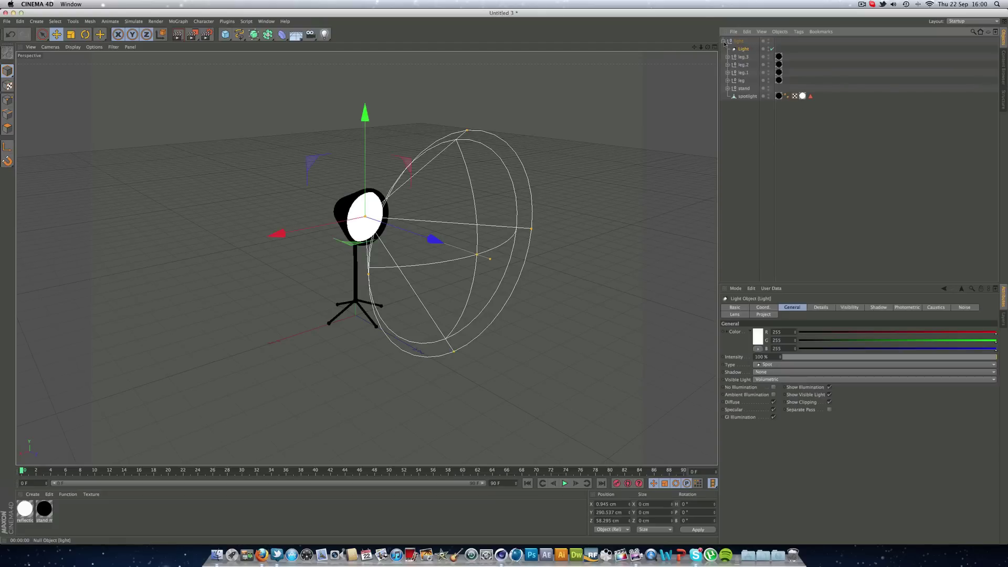
left_click(735, 66)
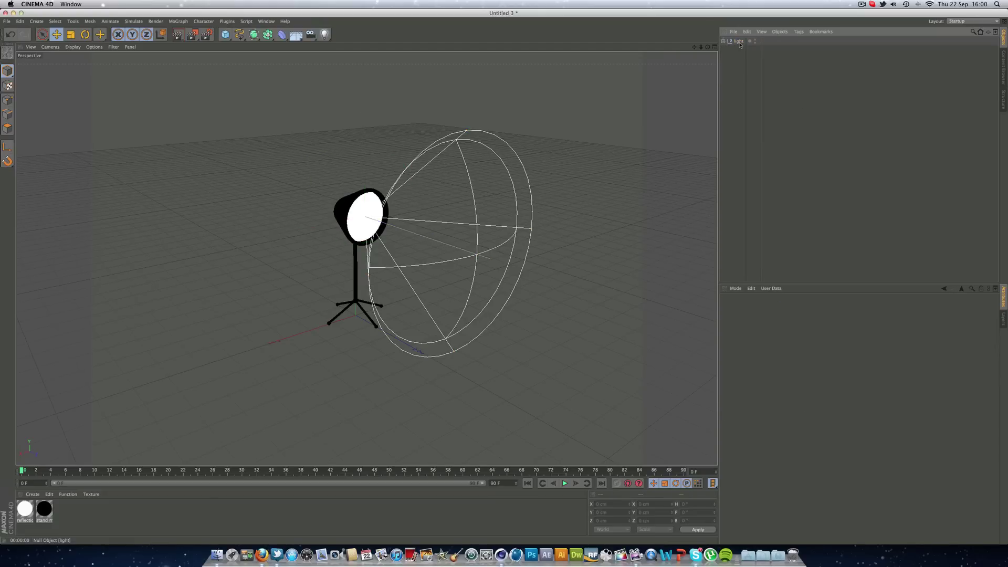
left_click(724, 42)
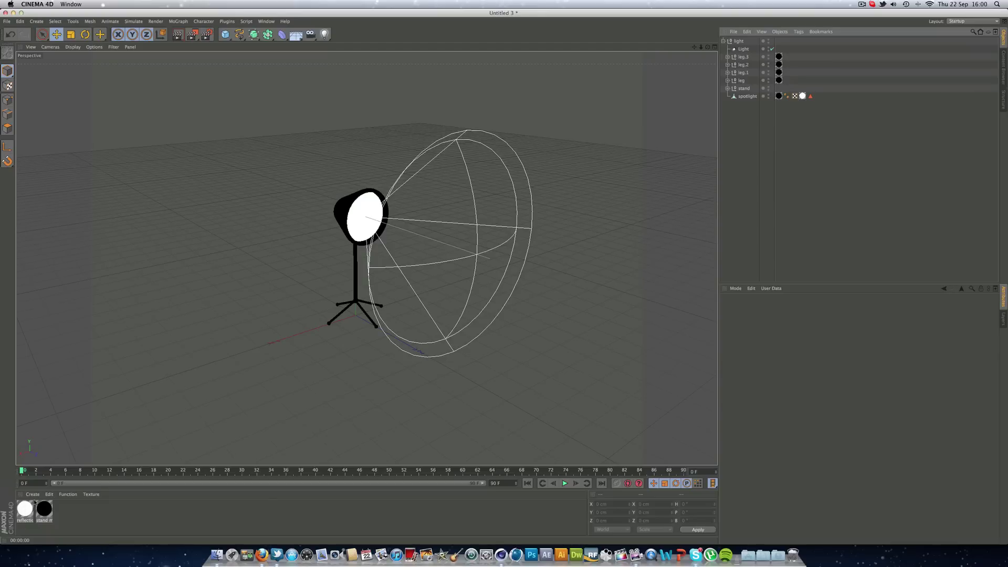
left_click(743, 49)
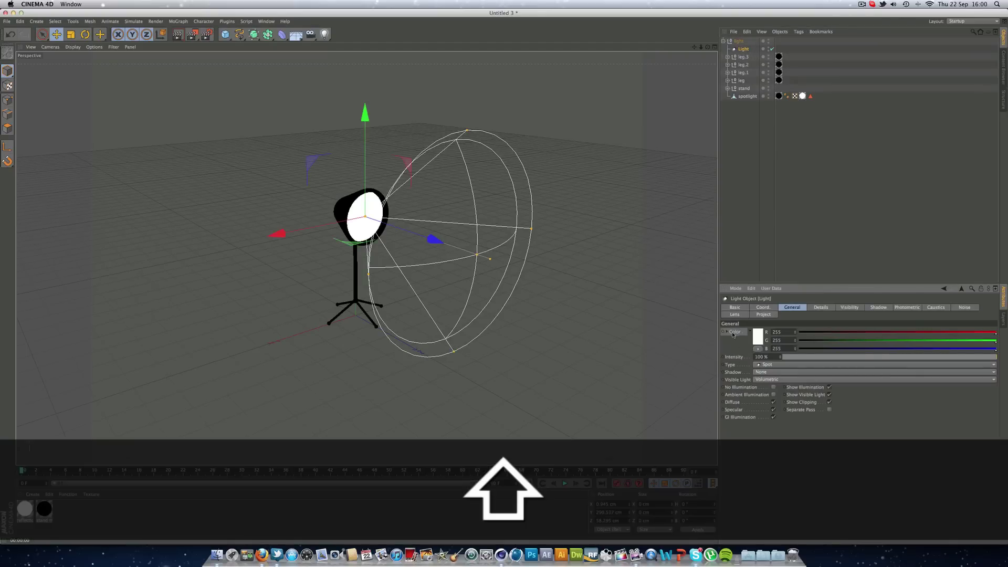
Step: Add a user-data group named 'Light Control' to the light null
right_click(749, 368)
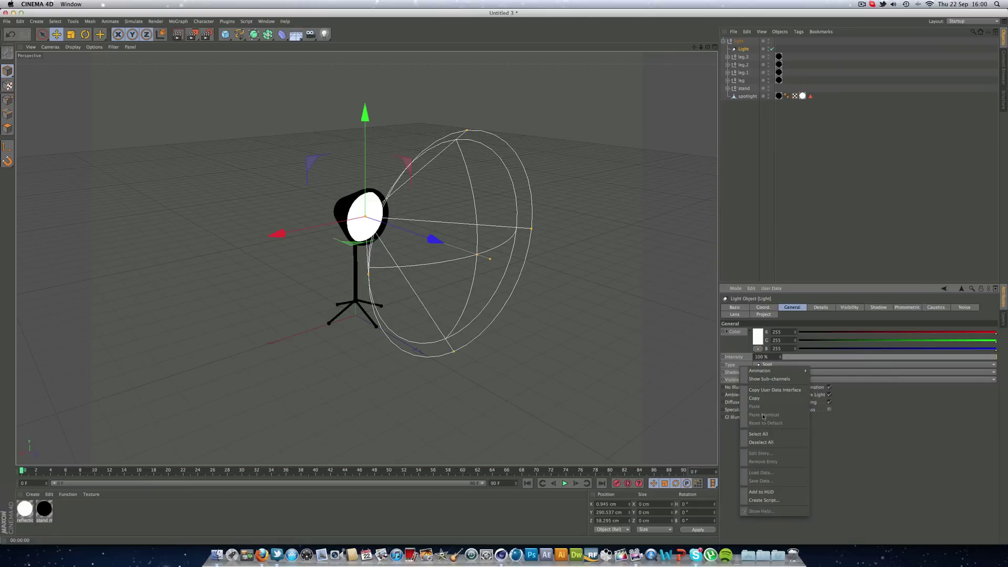
left_click(767, 391)
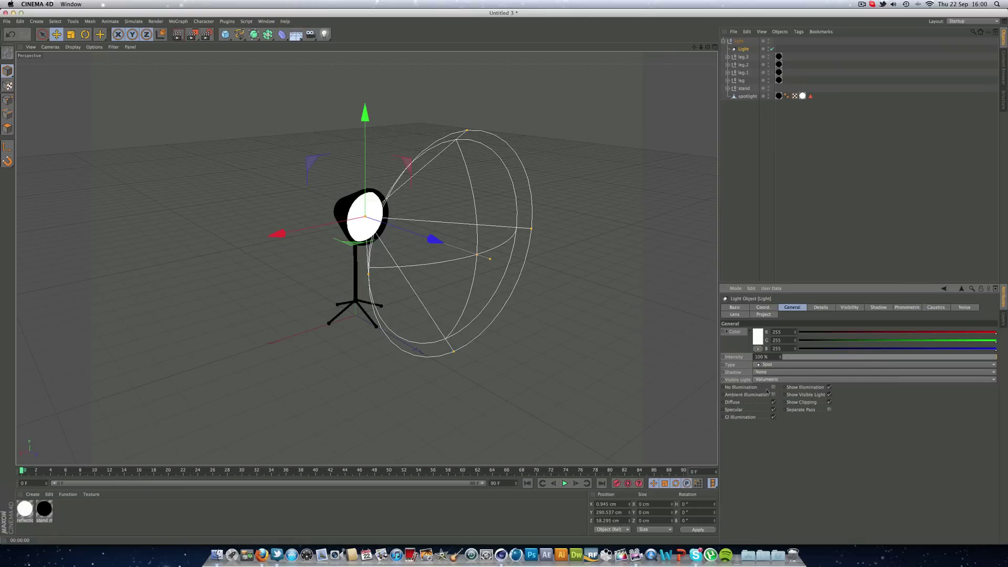
left_click(738, 41)
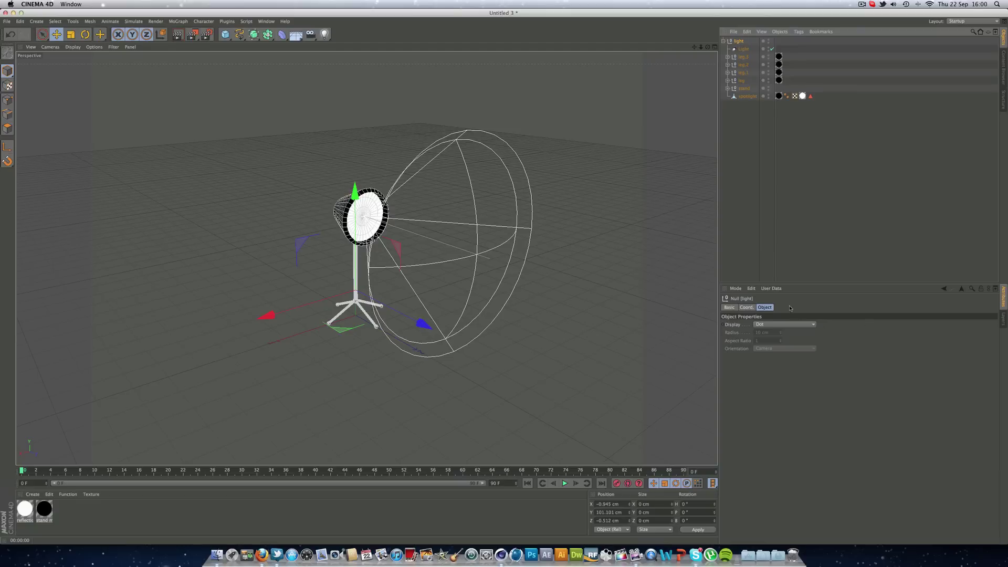
left_click(771, 288)
left_click(772, 306)
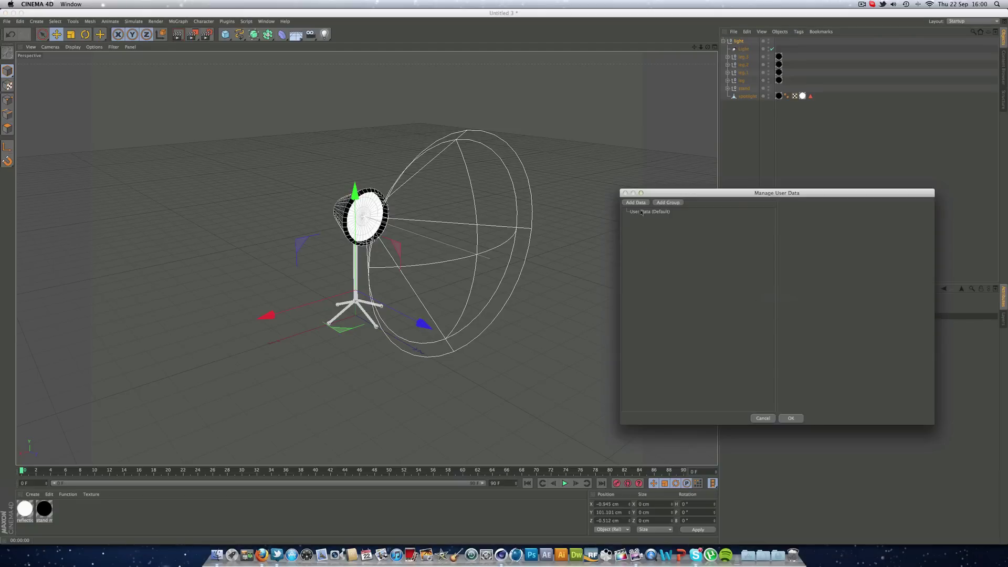
left_click(668, 202)
double_click(821, 212)
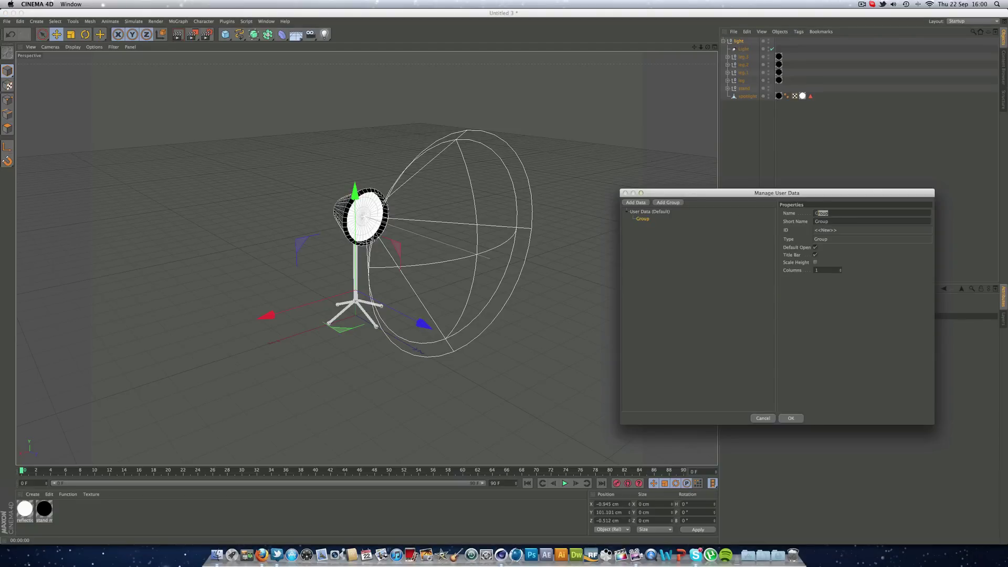
type("Light C")
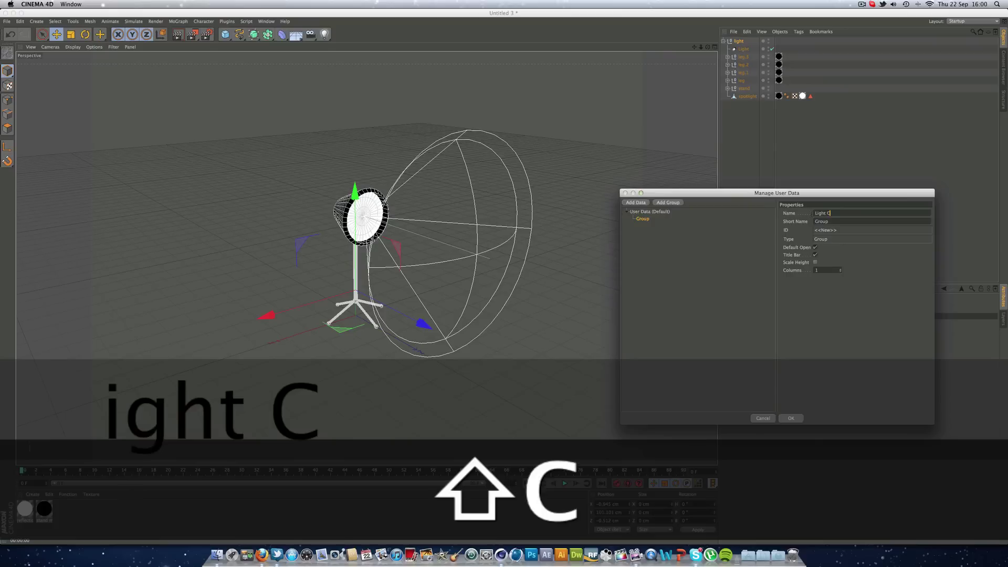
type("ontrol")
key("Return")
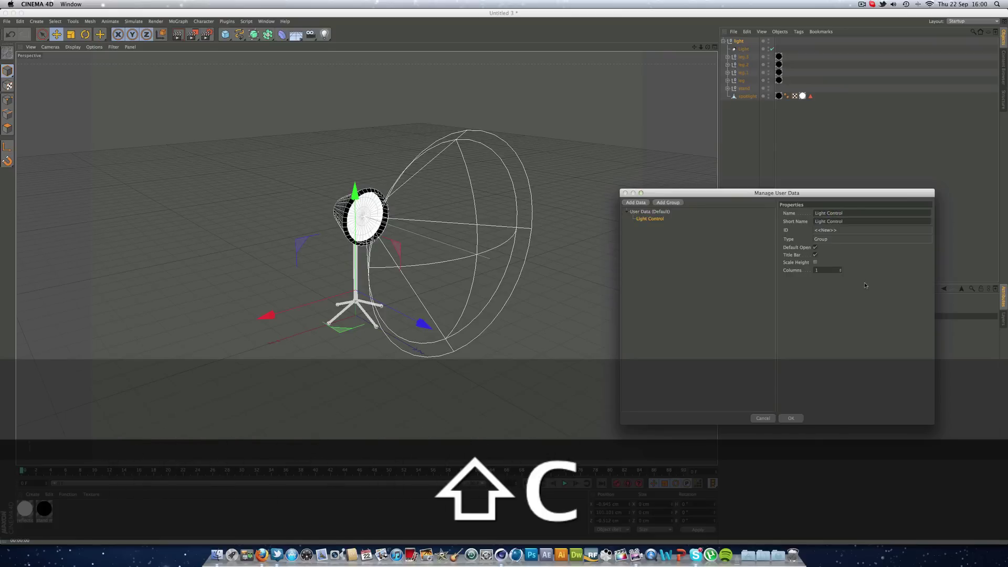
Step: Delete the Use Temperature and Color Temperature entries from Light Control
right_click(650, 222)
left_click(656, 234)
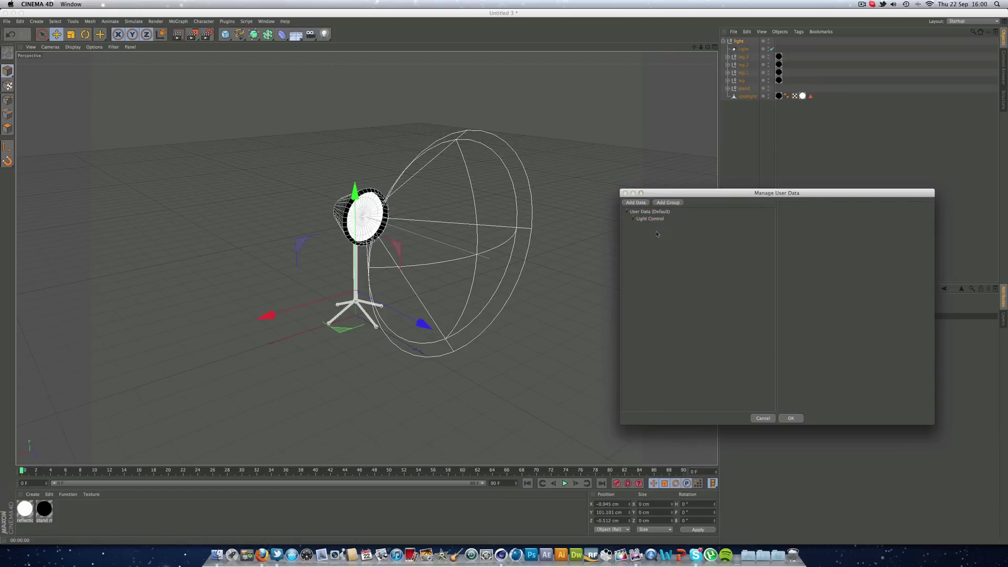
left_click(633, 219)
left_click(654, 232)
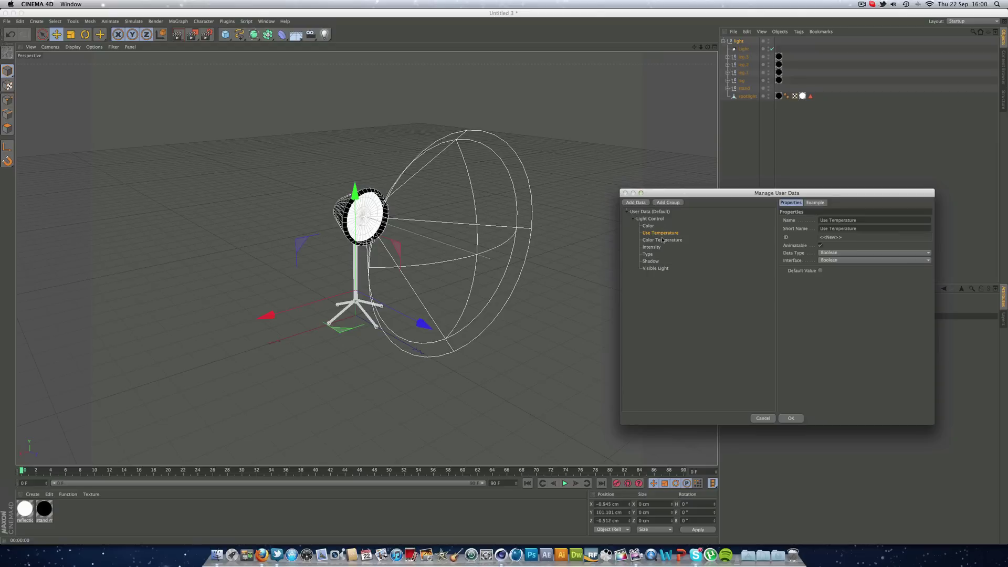
key("Delete")
left_click(657, 233)
key("Delete")
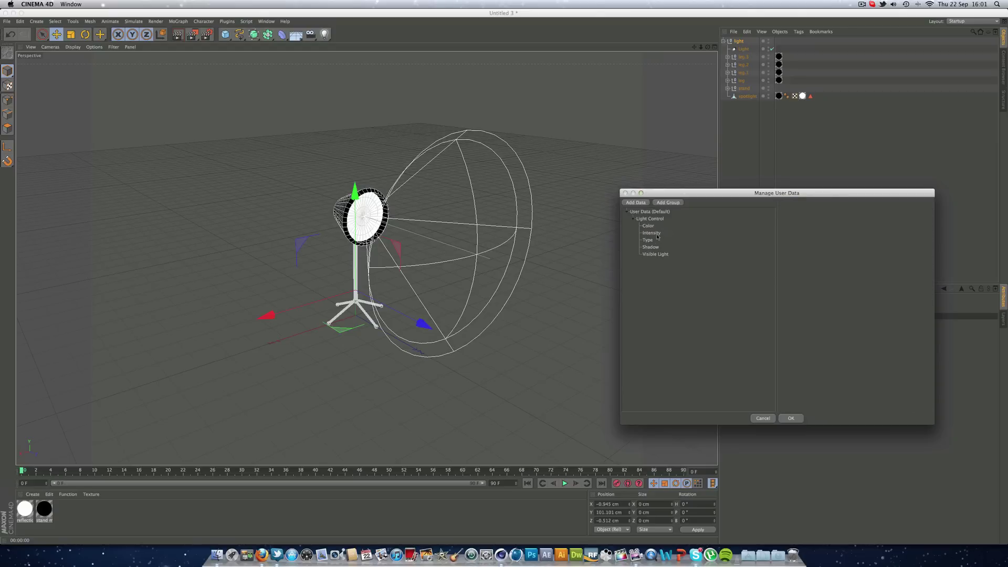
Step: Set Color's default to white and Intensity's default to 100%
left_click(648, 227)
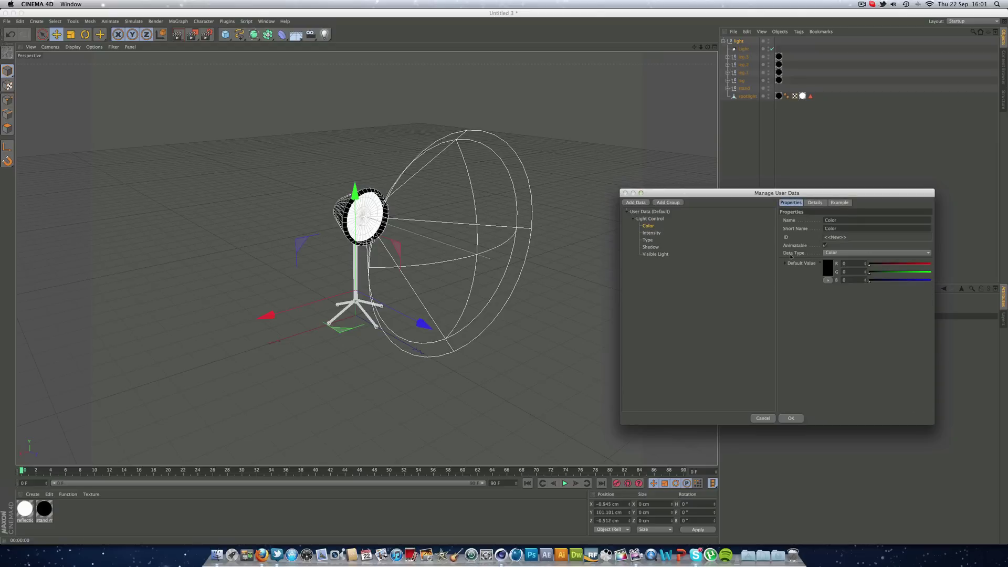
left_click(829, 268)
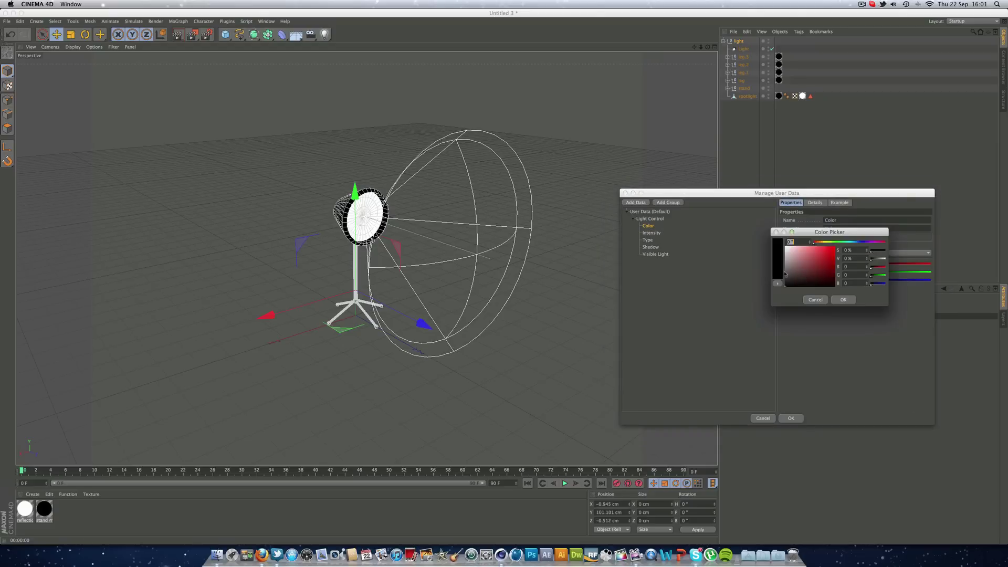
left_click(838, 300)
left_click(658, 234)
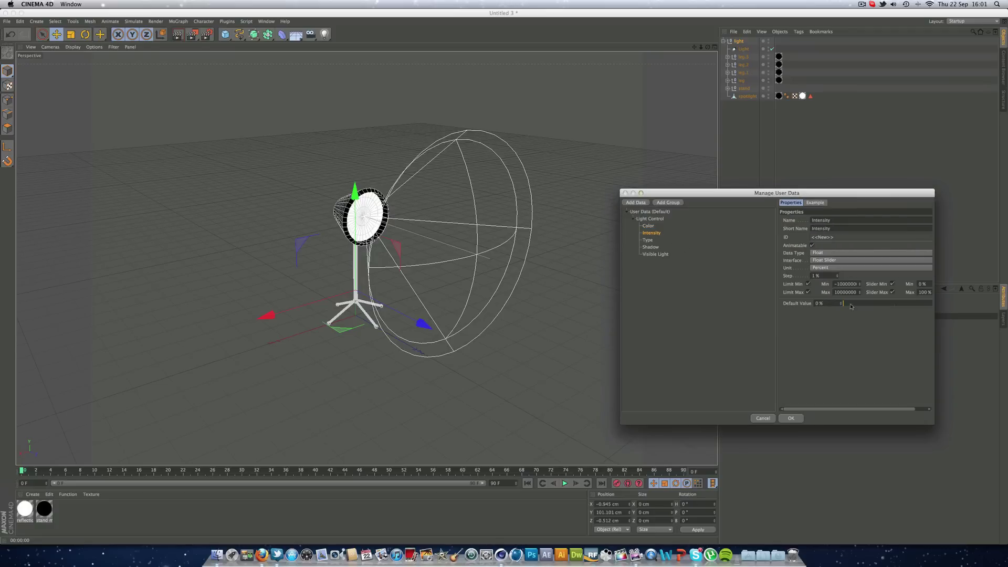
left_click_drag(850, 305, 932, 303)
Step: Default Type to Spot, Shadow to Area, Visible Light to Volumetric, and apply
left_click(647, 241)
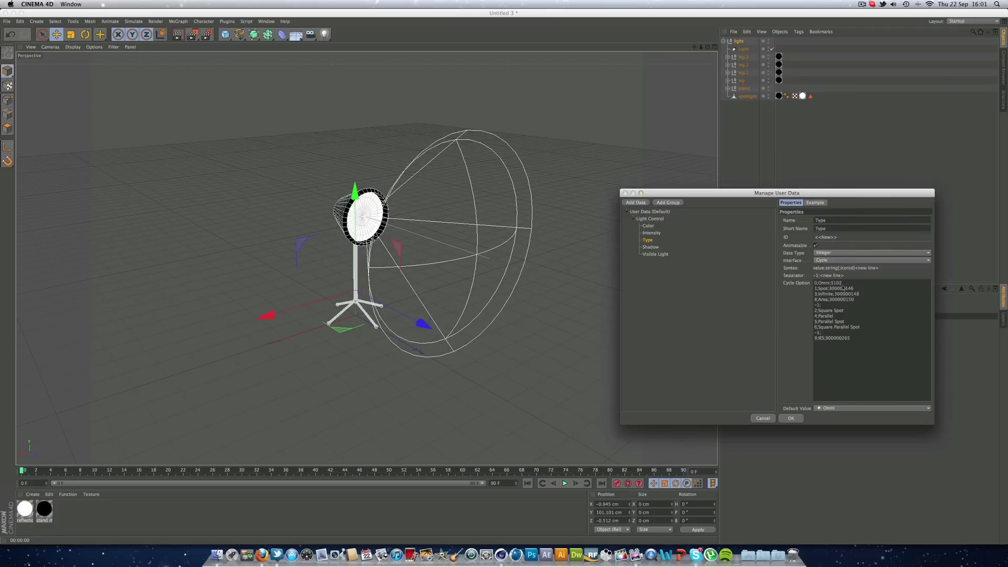
left_click(842, 408)
left_click(842, 418)
left_click(650, 247)
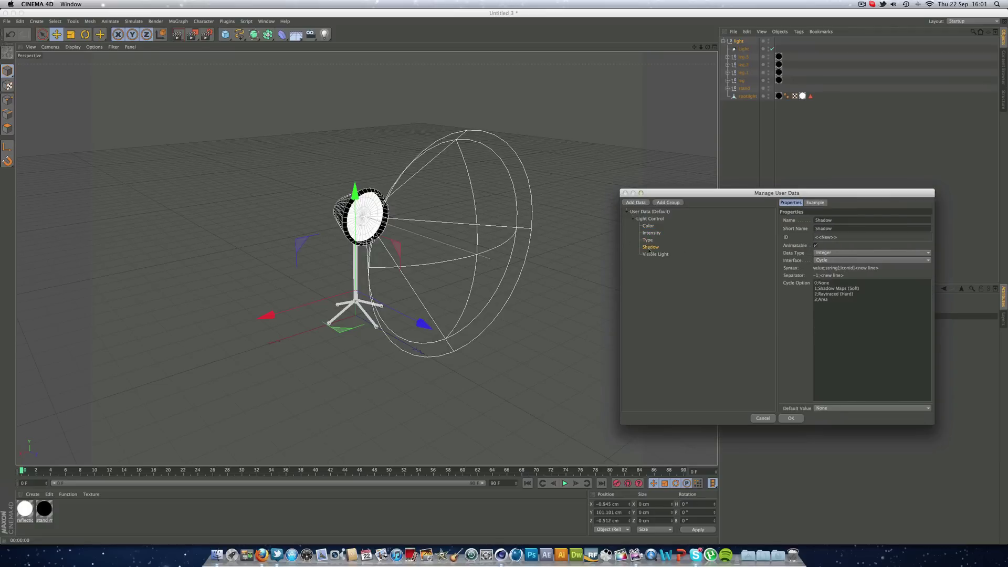
left_click(836, 407)
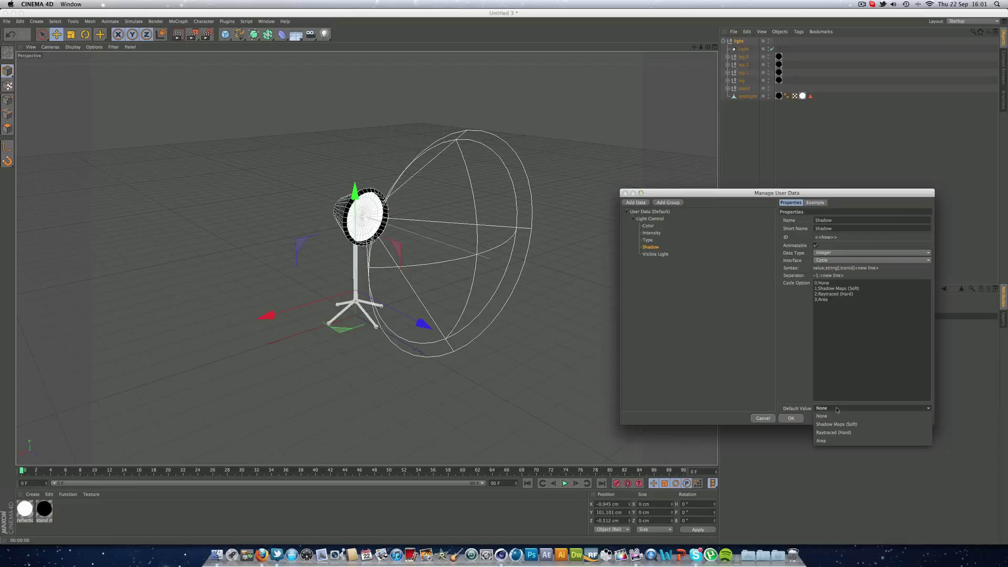
left_click(828, 440)
left_click(655, 254)
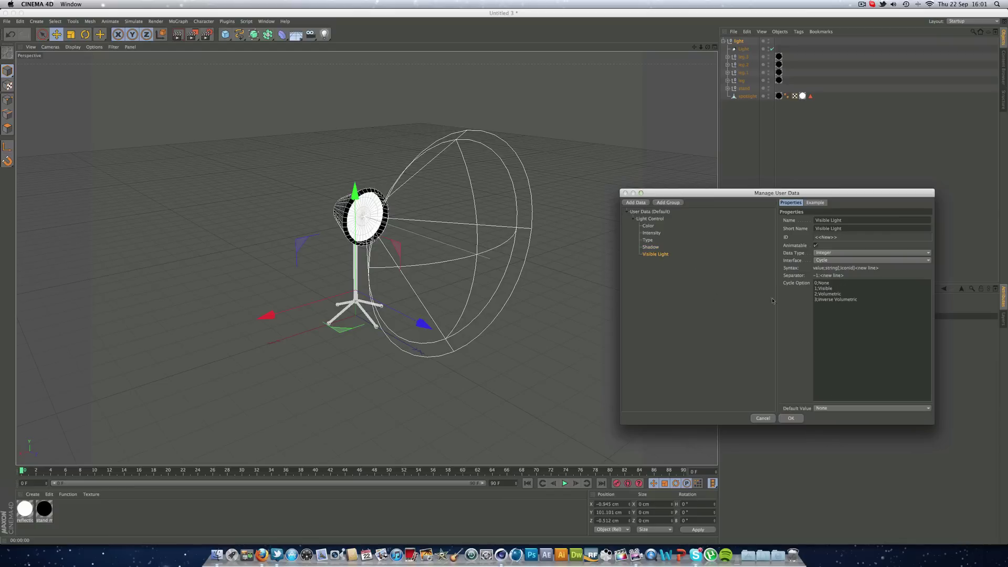
left_click(840, 408)
left_click(839, 430)
left_click(788, 418)
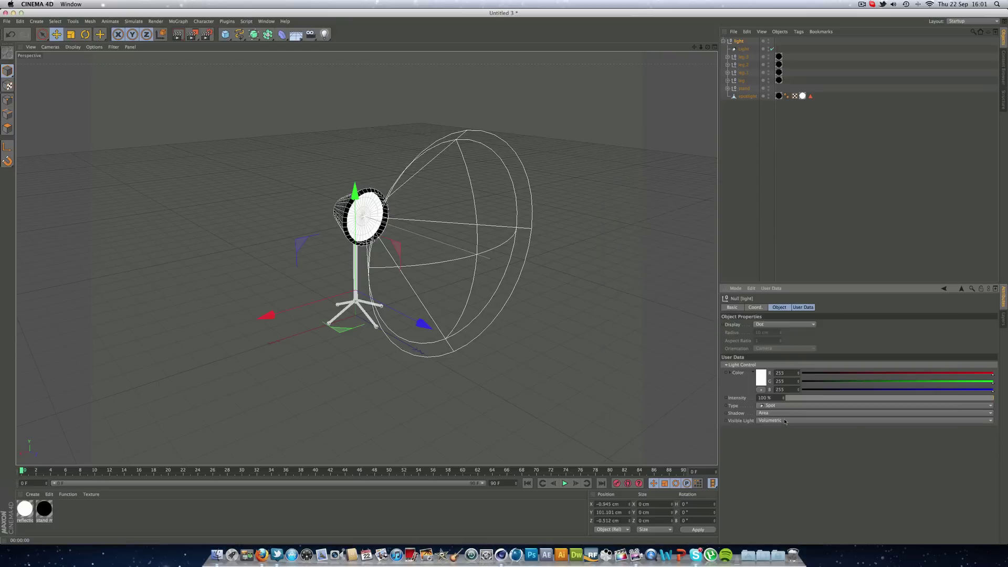
Step: Set the Light object's shadow type to Area
left_click(743, 49)
left_click(879, 309)
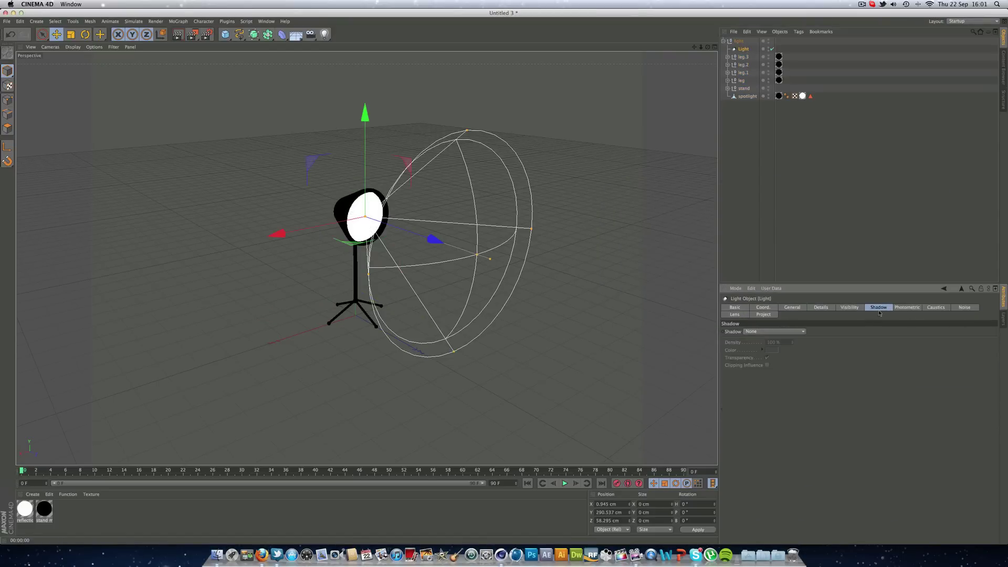
left_click(744, 332)
left_click(764, 366)
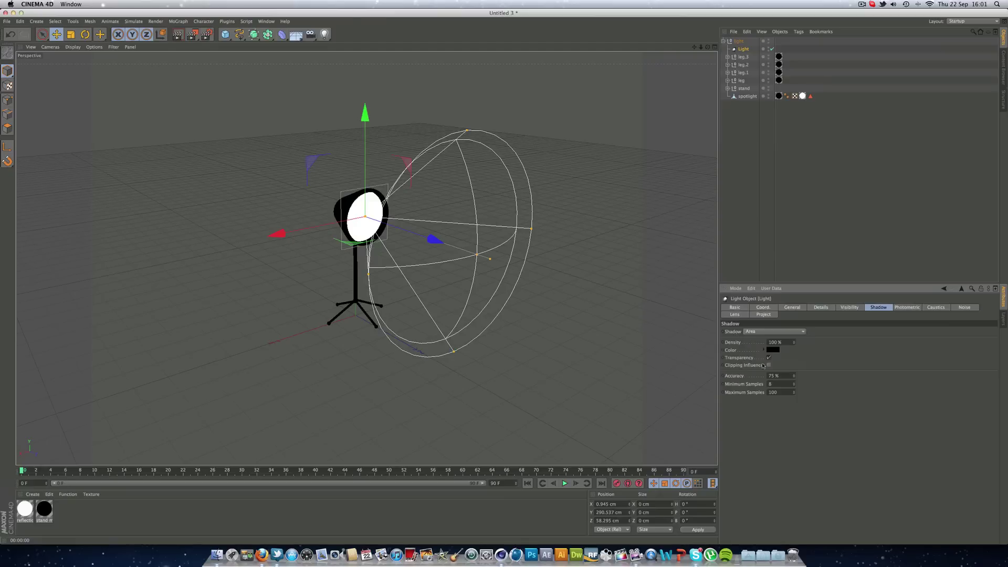
left_click(738, 345)
right_click(738, 344)
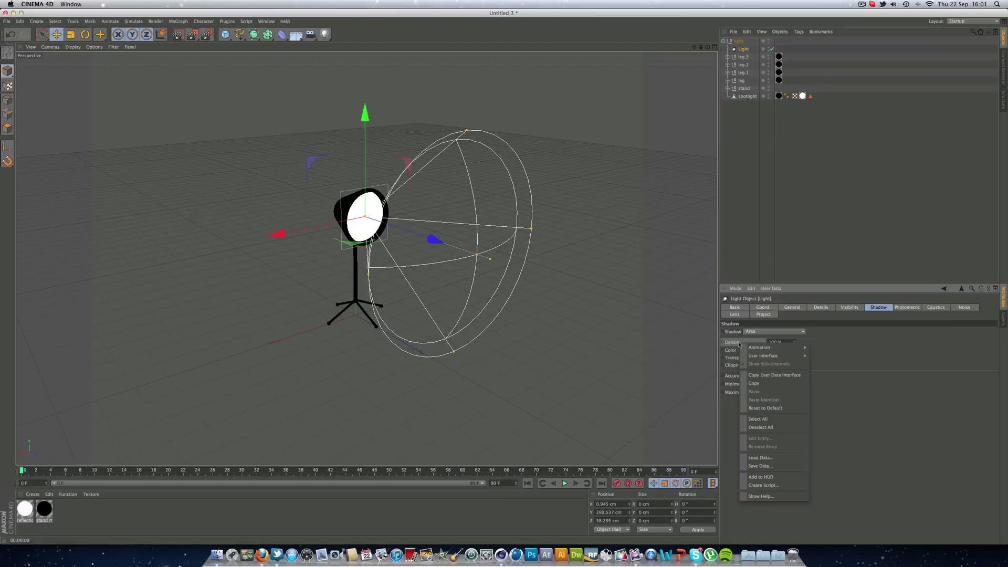
left_click(755, 375)
Step: Add Shadow Density to the null's Light Control user data with a 70% default
left_click(739, 41)
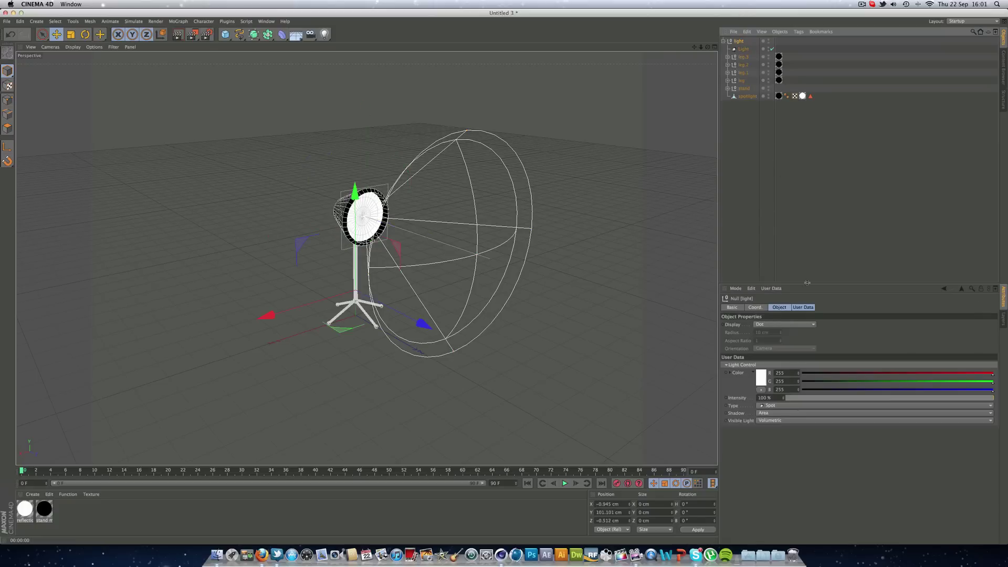
left_click(771, 288)
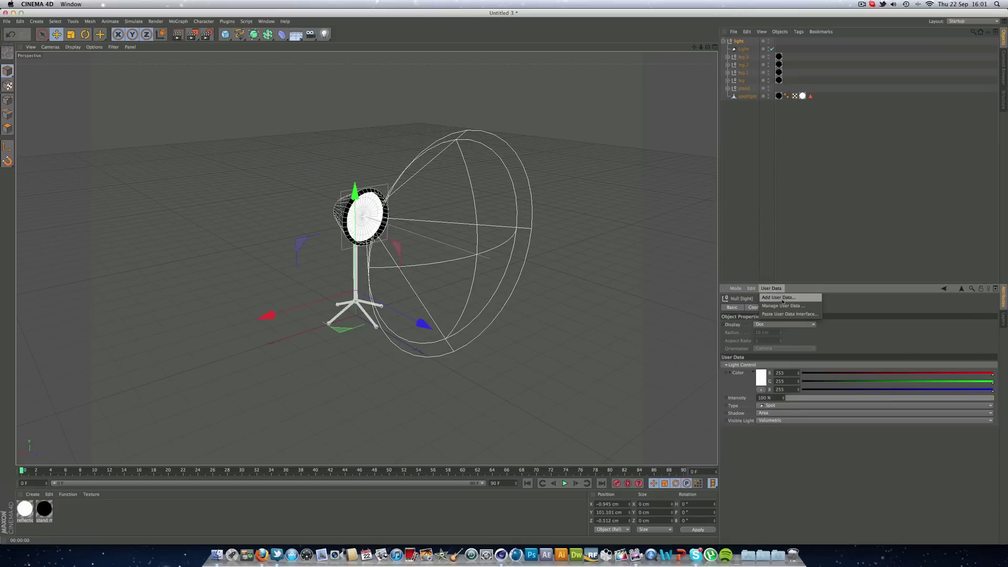
left_click(778, 307)
left_click_drag(654, 222, 661, 256)
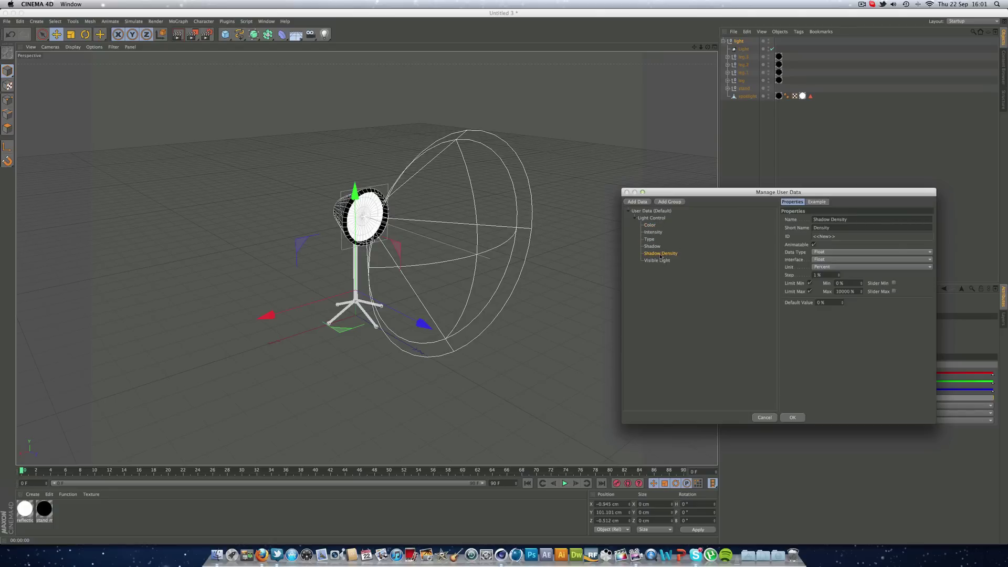
double_click(821, 302)
type("70")
Step: Create a top-level user-data group named 'Reflection Control' on the light null
left_click(667, 202)
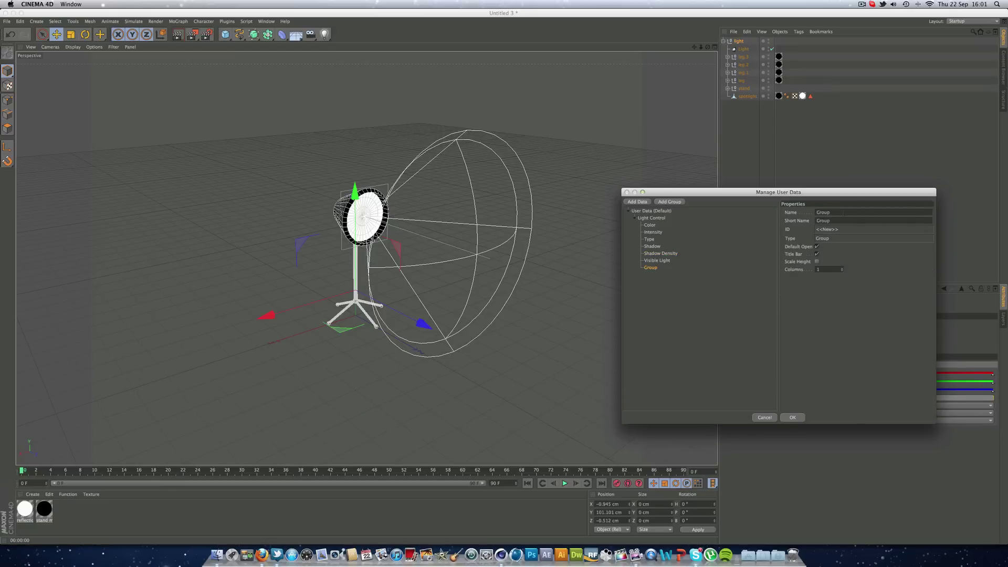
type("Reflec")
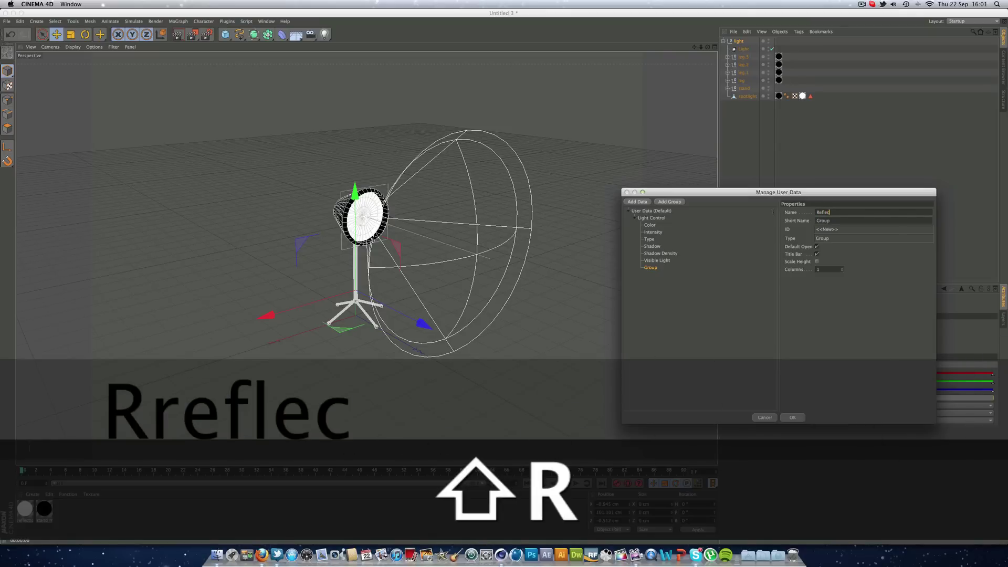
type("tyion Con")
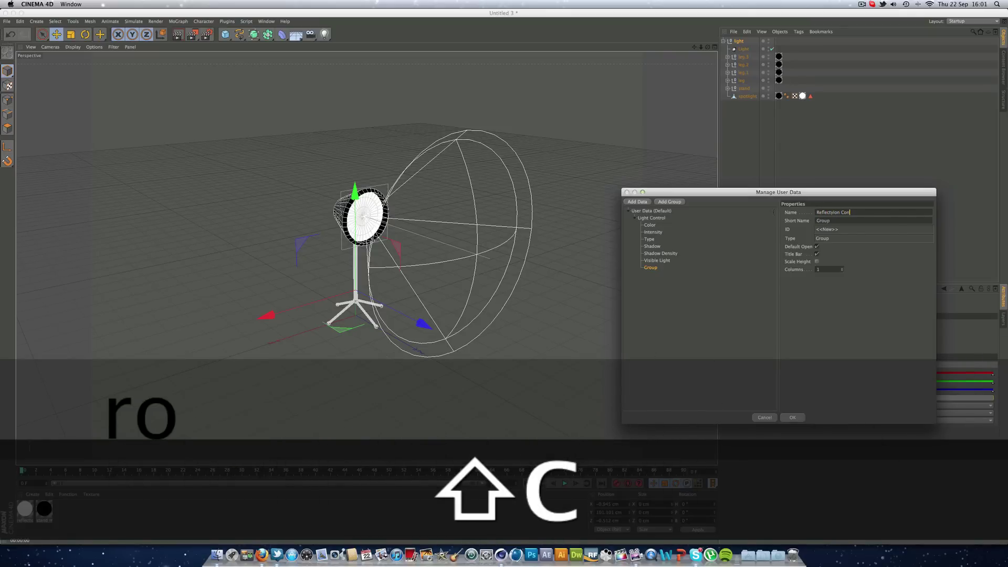
type("trotrol")
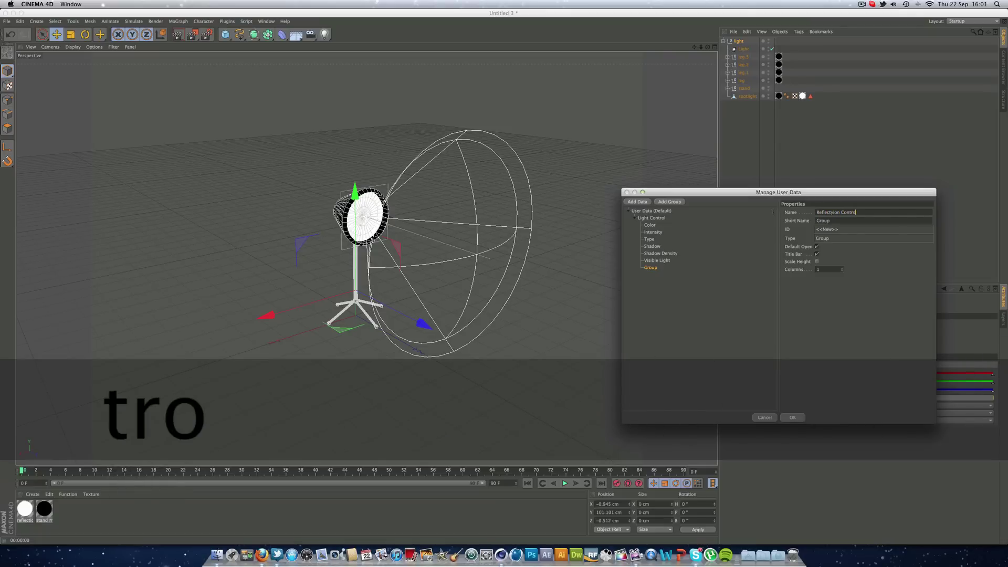
key("Return")
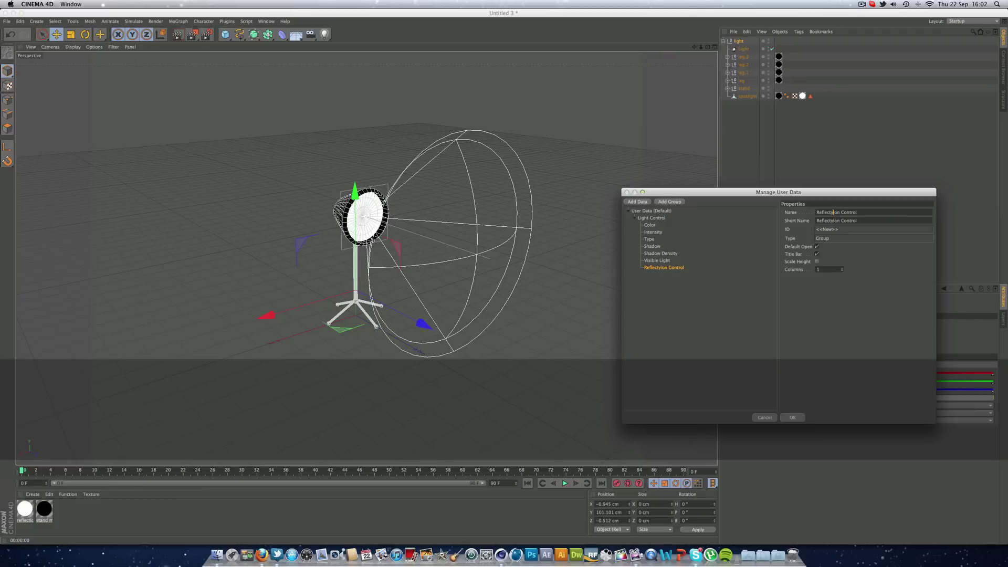
key("Left")
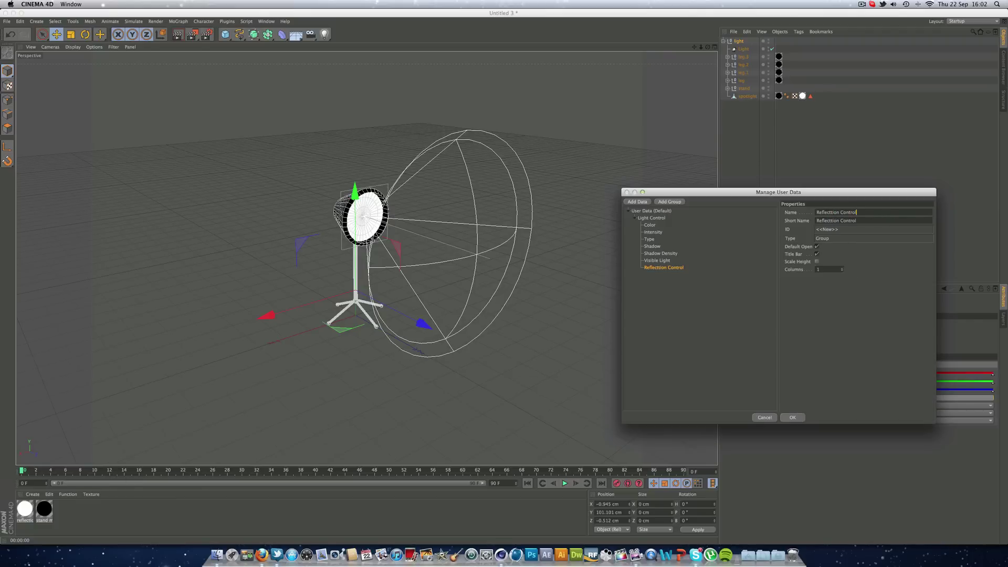
key("super+a")
type("Reflect")
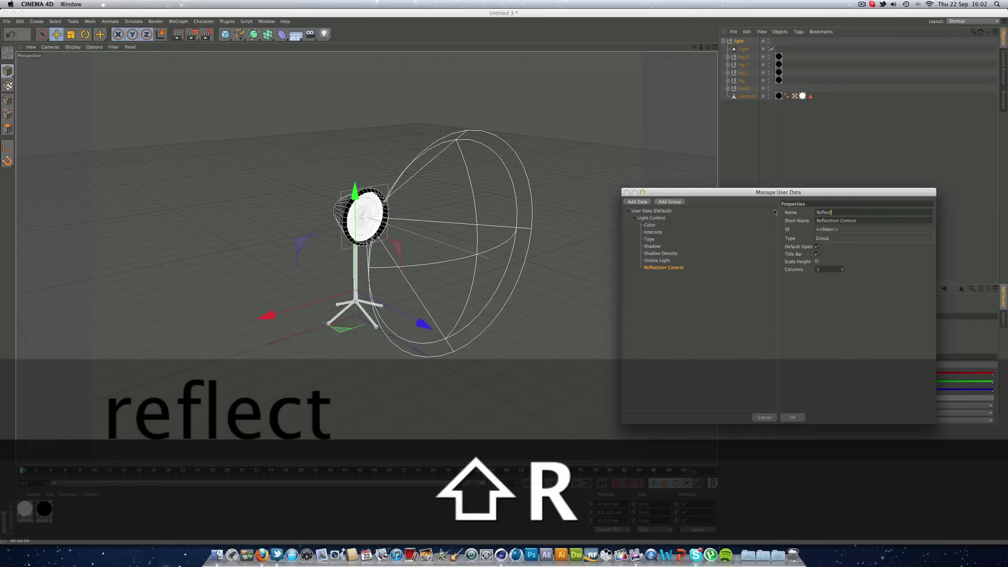
type("ion Control")
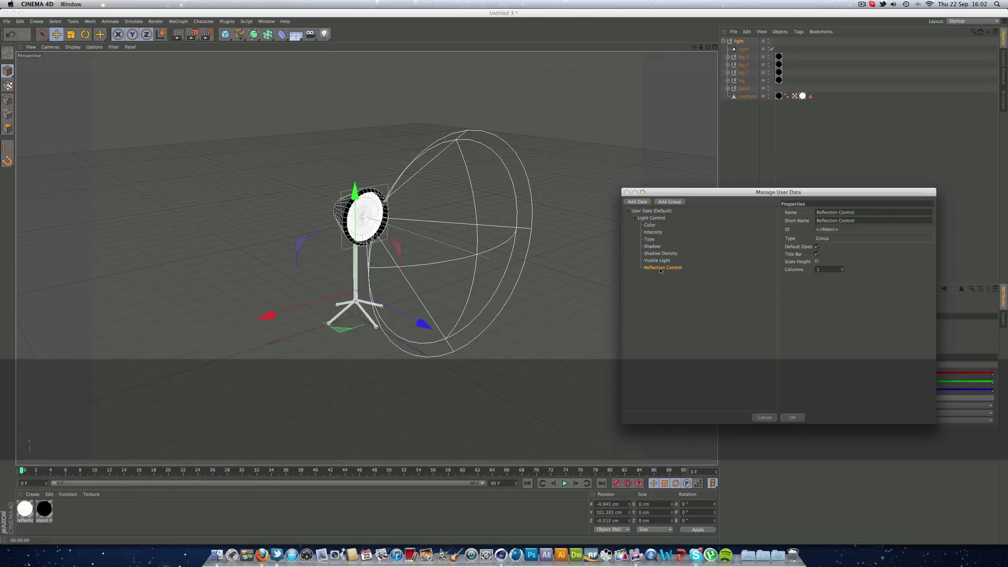
mouse_move(661, 268)
left_mouse_down()
mouse_move(648, 277)
mouse_move(672, 268)
mouse_move(662, 276)
left_mouse_up()
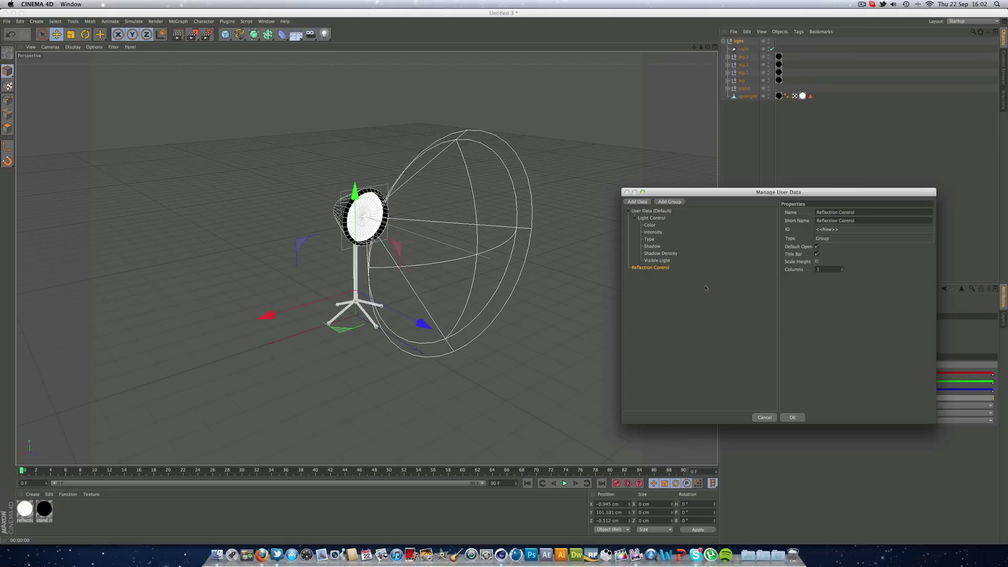
left_click(791, 417)
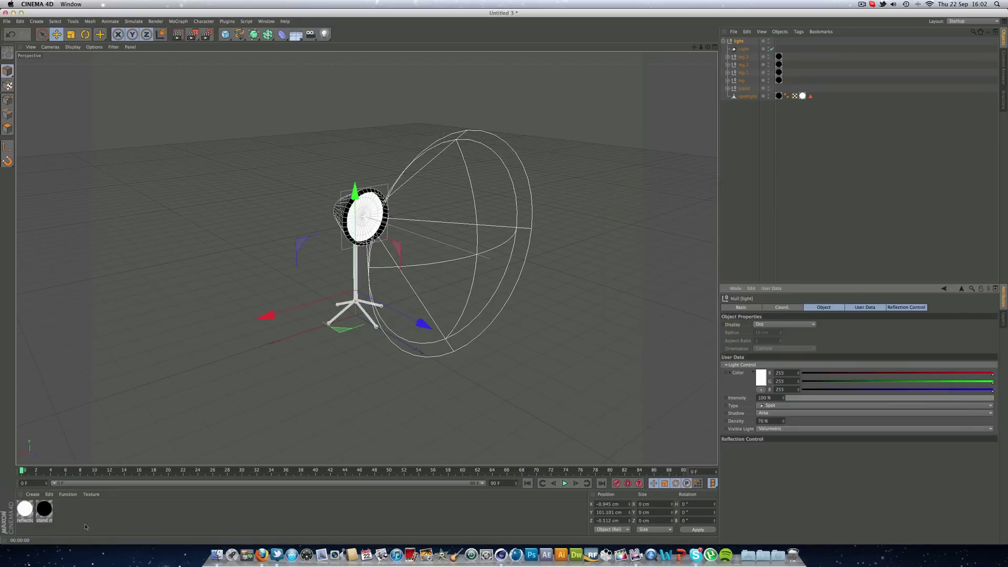
Step: Enable the reflection material's Luminance channel and inspect its Color and Brightness parameters
double_click(29, 508)
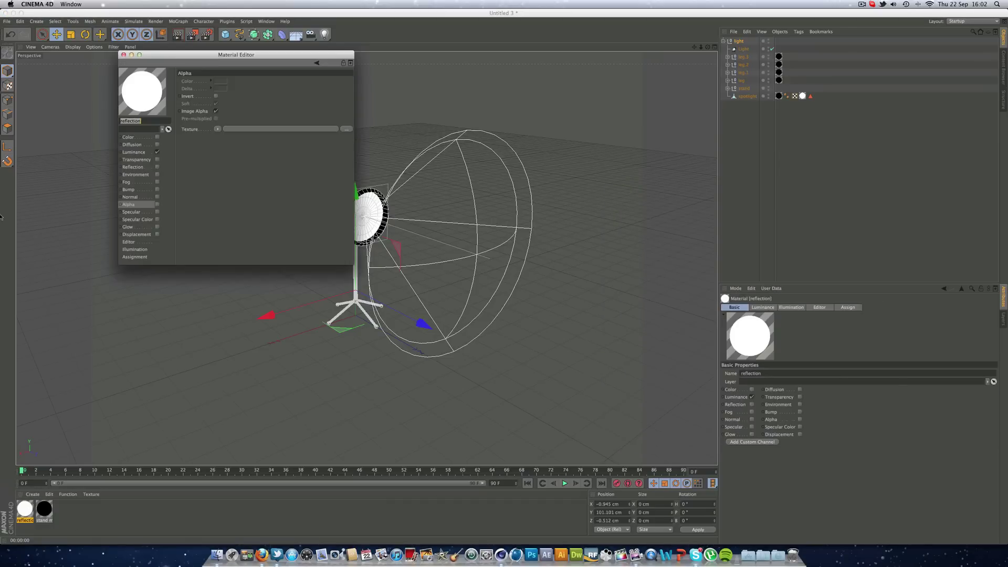
left_click(133, 152)
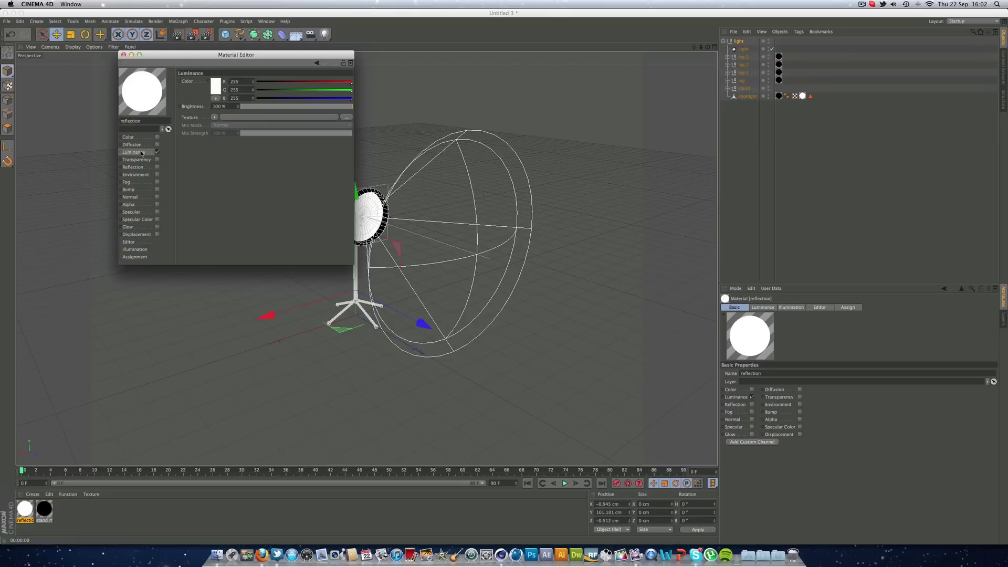
left_click(190, 83)
key("super")
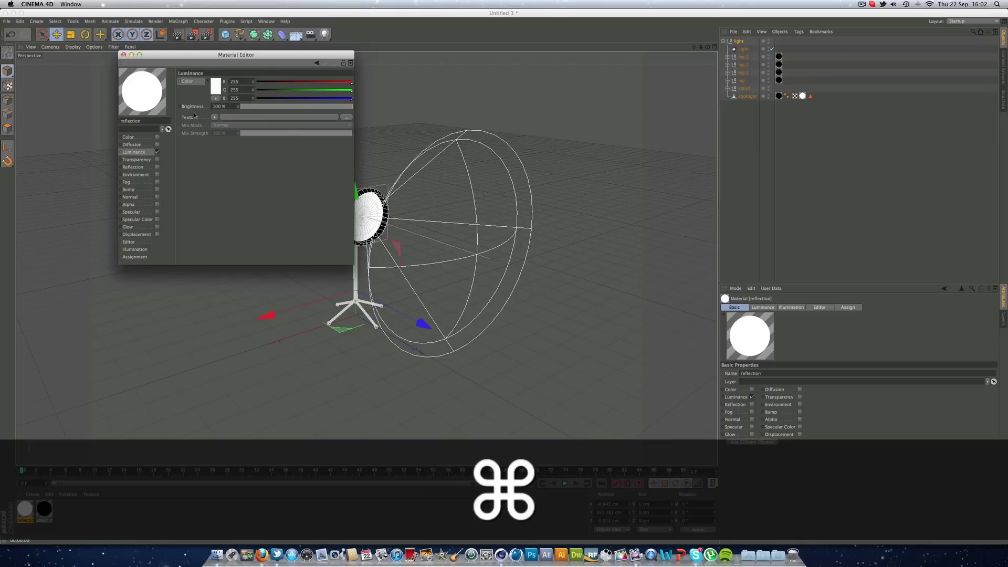
left_click(194, 106, "super")
right_click(194, 108)
left_click(226, 129)
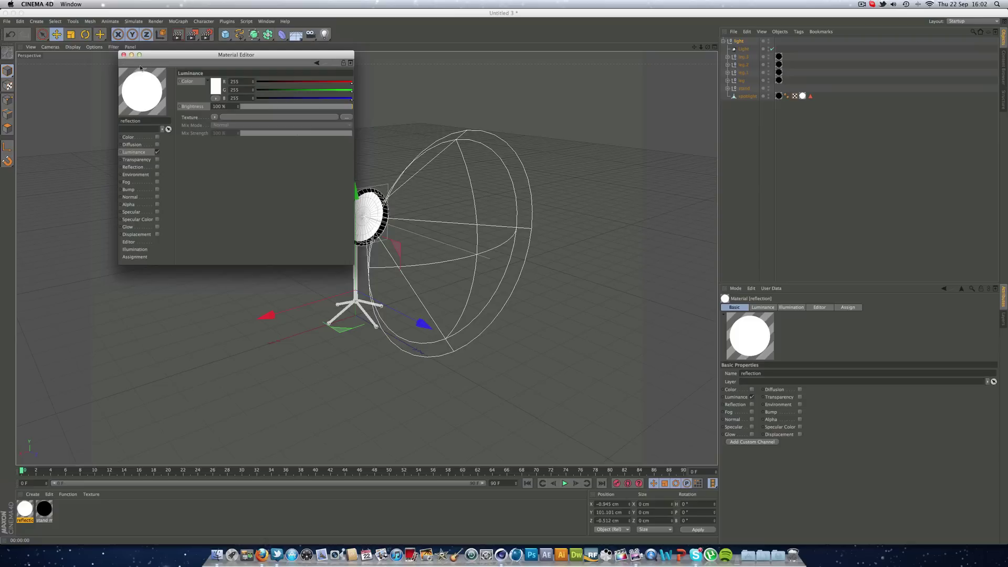
left_click(123, 55)
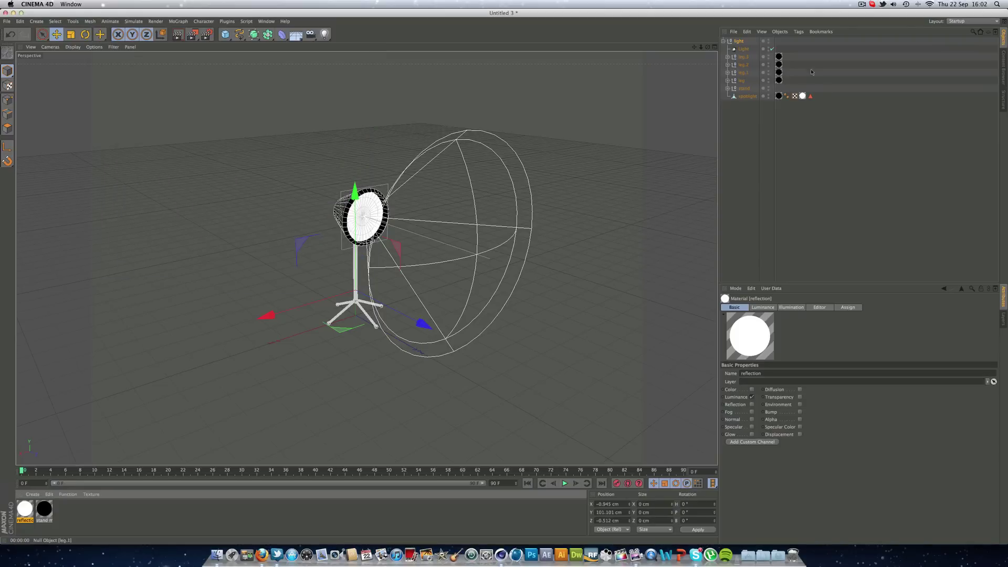
Step: Give the Reflection Control colour entry a white default and brightness a 100% default
left_click(739, 41)
left_click(771, 288)
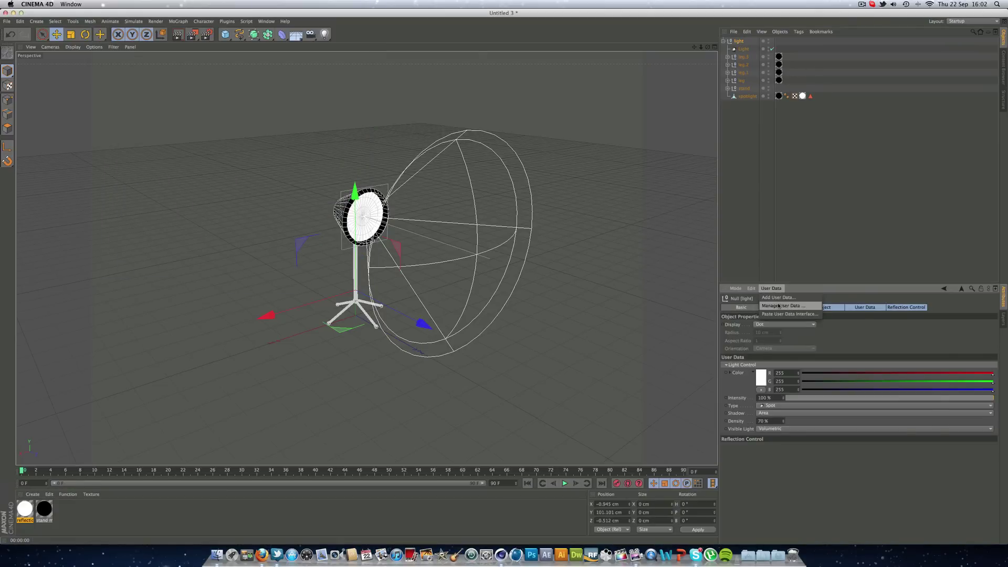
left_click(772, 304)
left_click(649, 266)
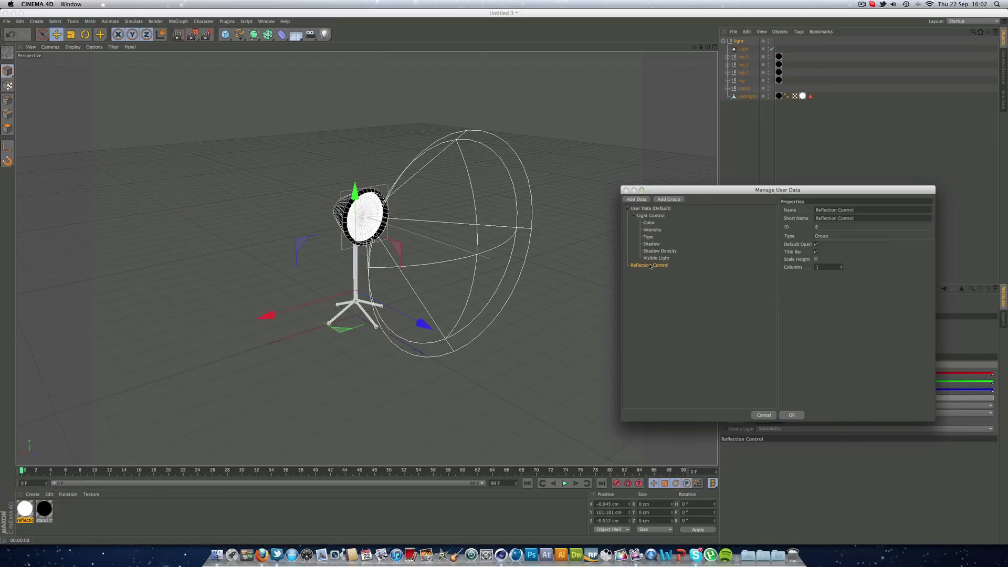
left_click(628, 265)
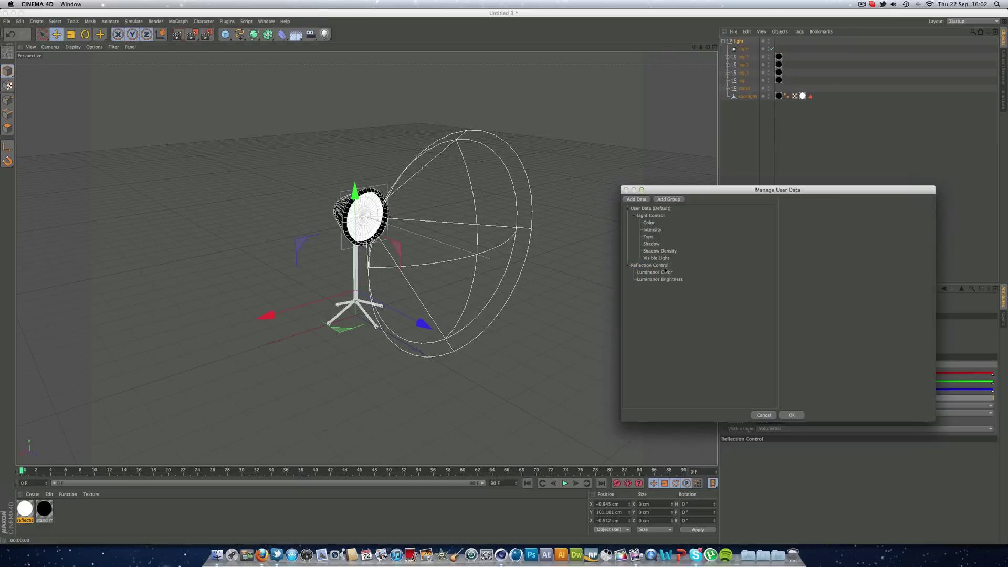
left_click(665, 272)
left_click(821, 262)
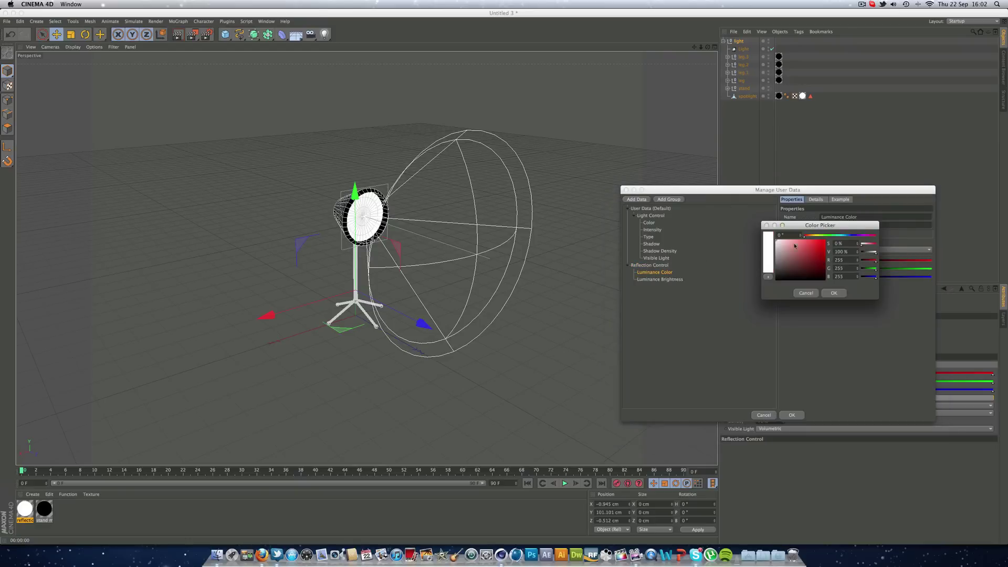
left_click(835, 293)
left_click(660, 280)
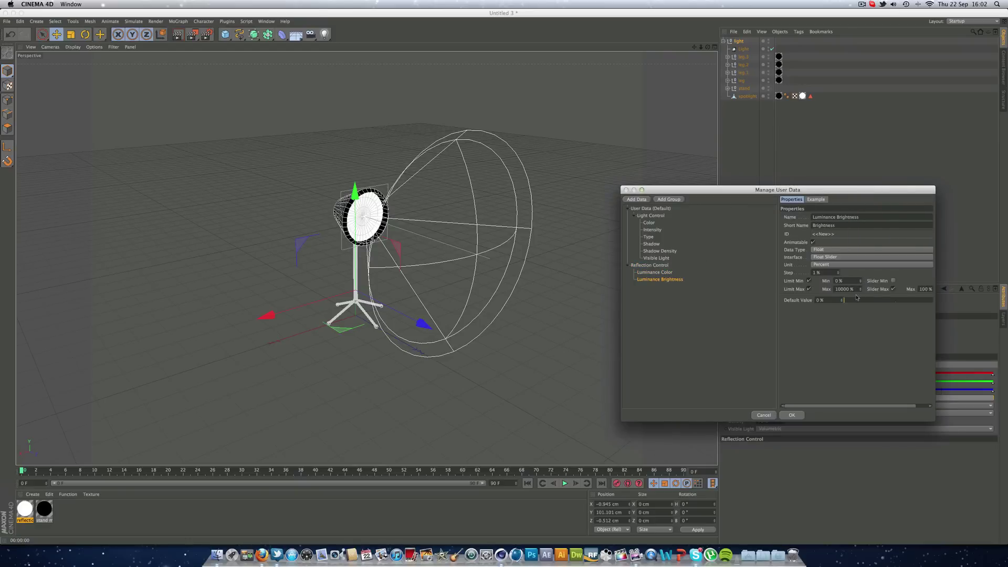
left_click_drag(856, 299, 990, 304)
Step: Rename the colour entry and its short name to 'Reflection Colour'
left_click(656, 273)
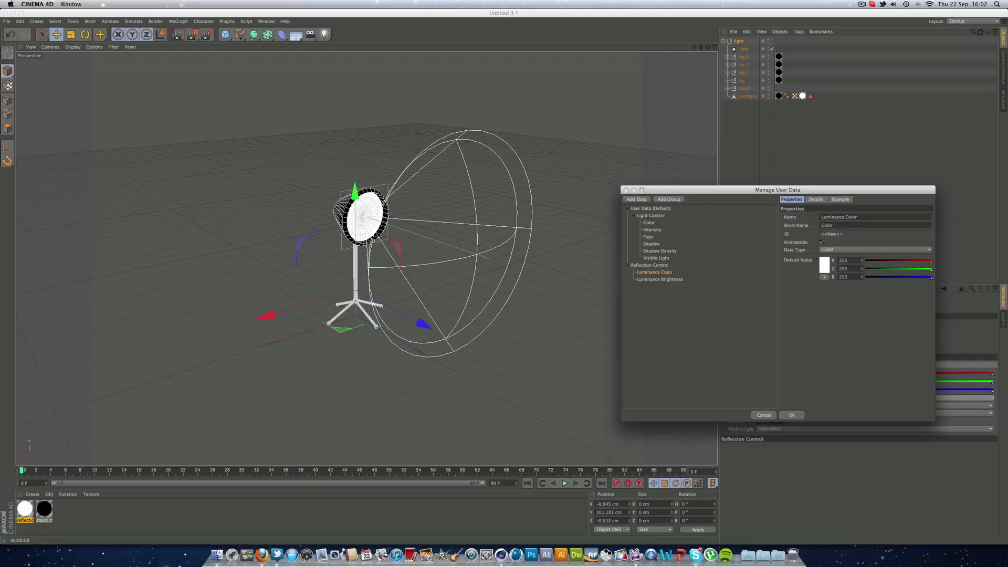
left_click(845, 217)
type("Re")
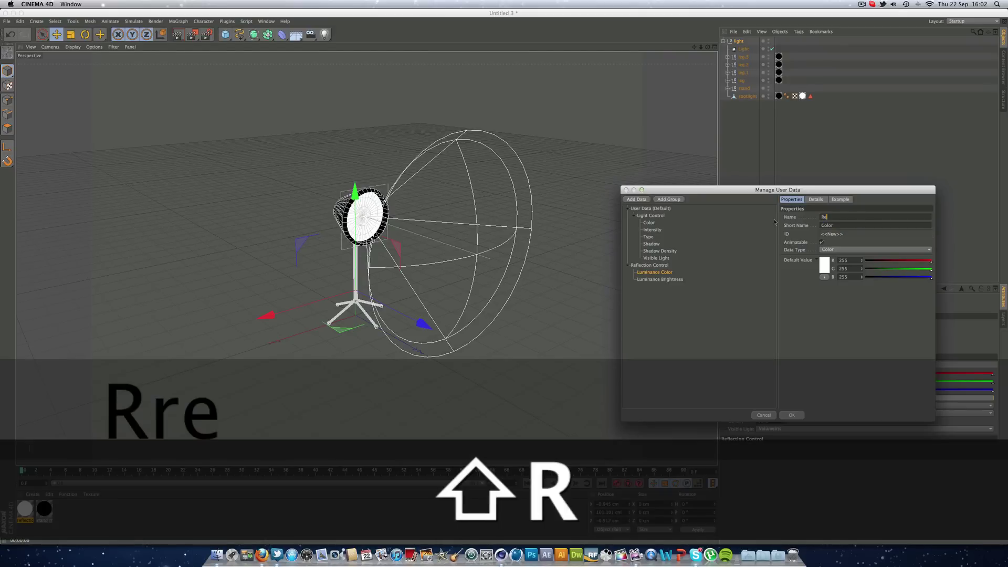
type("flection Colo")
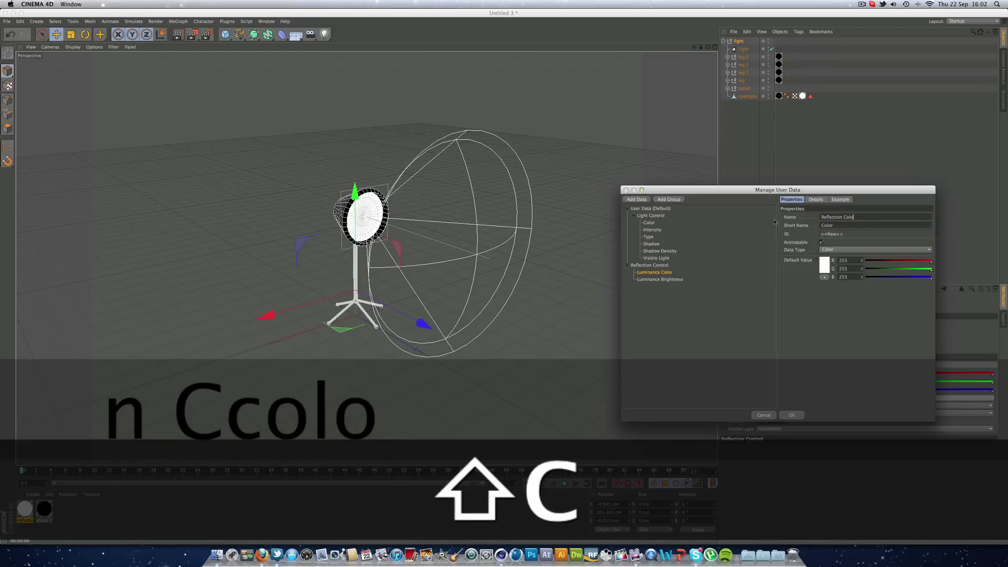
type("ut")
key("BackSpace")
type("r")
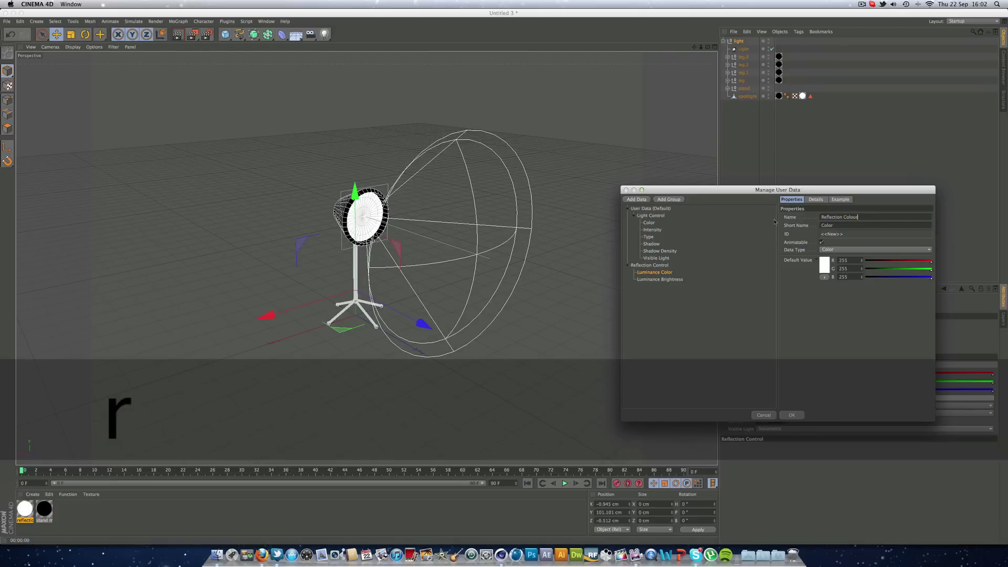
key("super+a")
key("super+c")
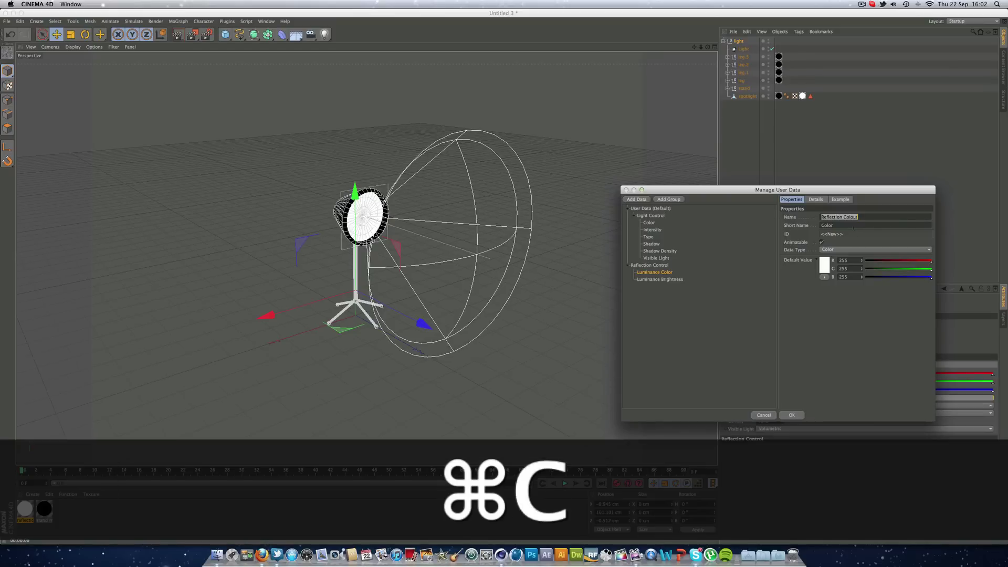
key("Tab")
key("super+v")
Step: Rename the brightness entry and its short name to 'Reflection Brightness' and apply
left_click(677, 279)
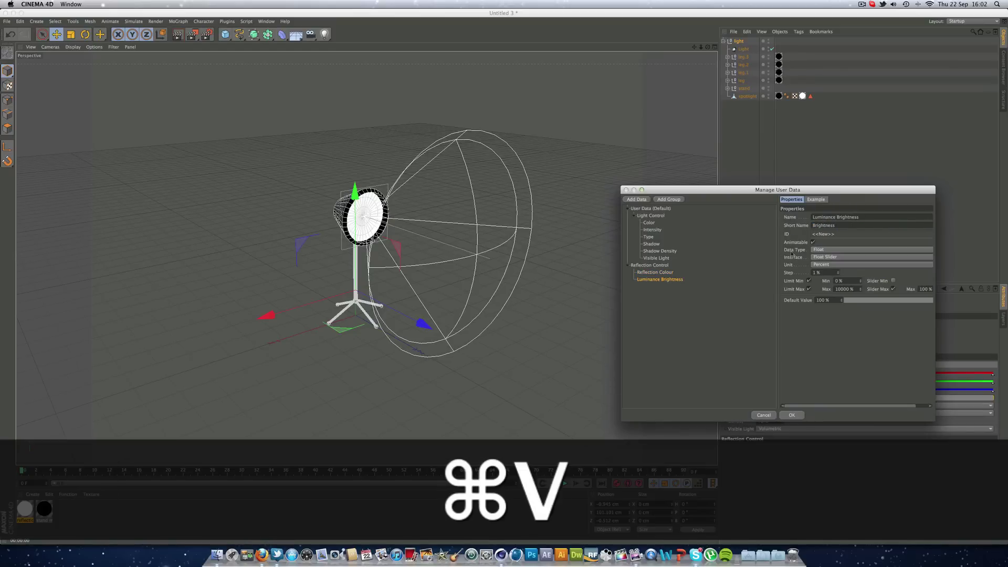
key("super+v")
left_click_drag(849, 217, 834, 216)
type("Brigness")
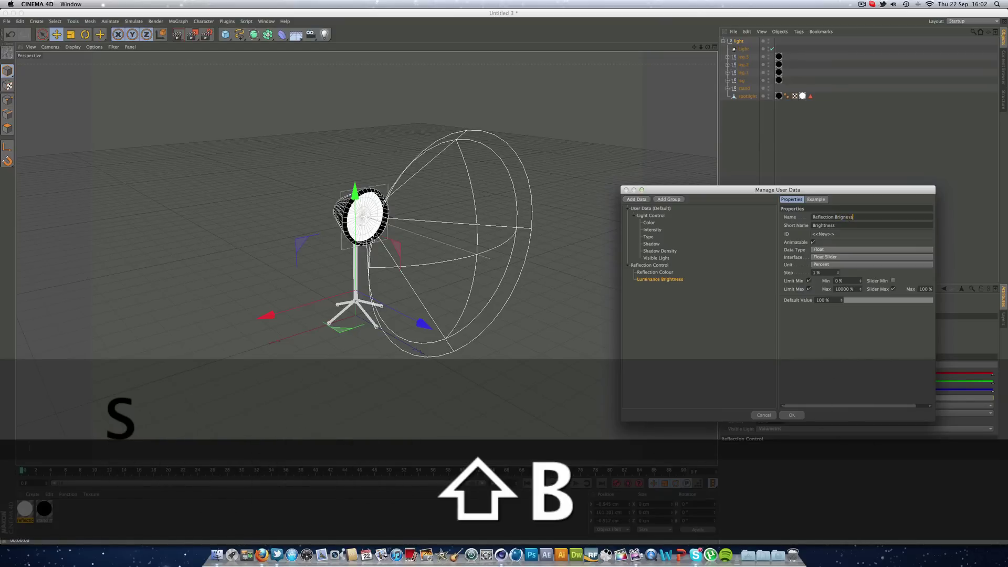
key("BackSpace")
key("BackSpace")
key("BackSpace")
key("BackSpace")
type("ht")
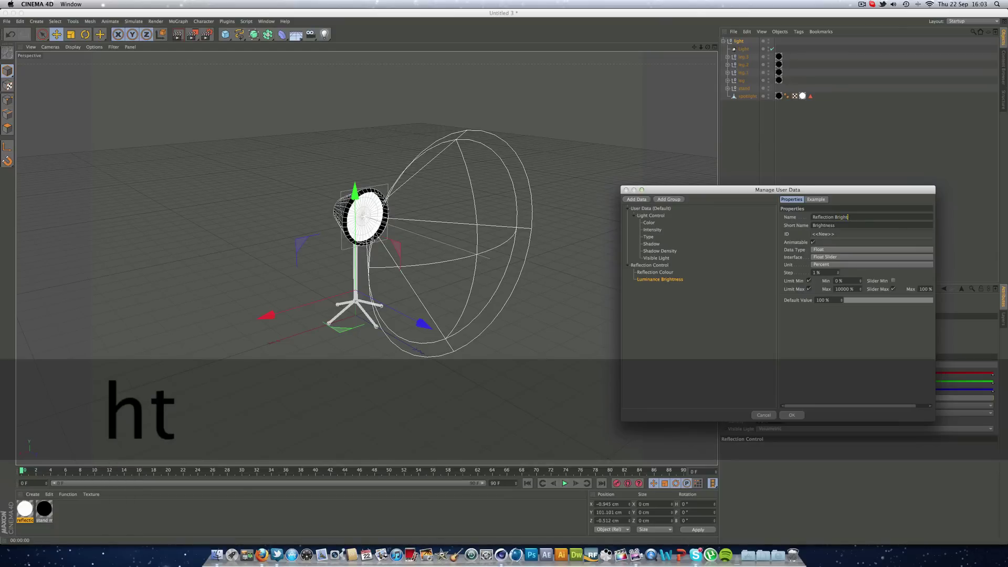
type("ness")
key("super+a")
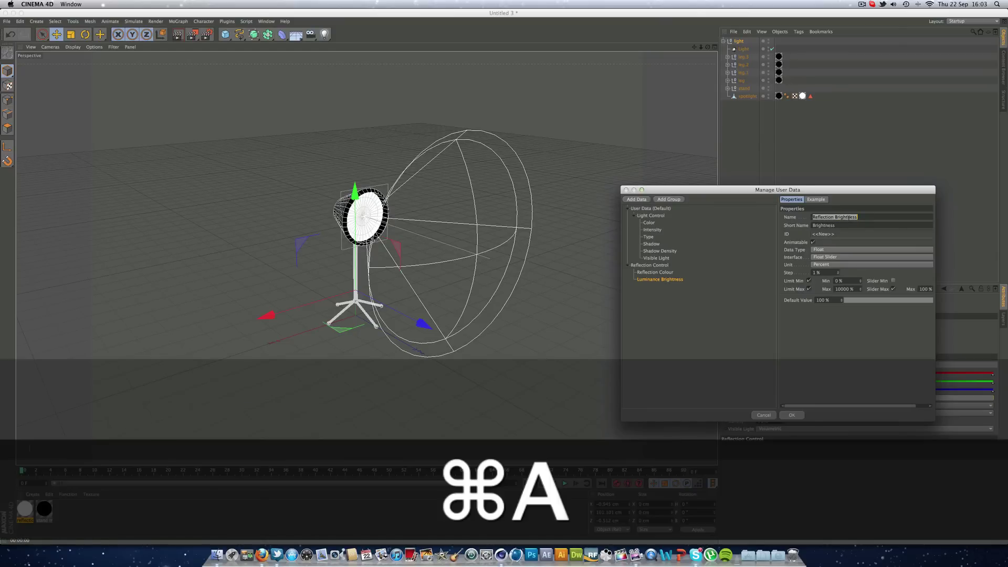
key("super+c")
double_click(824, 225)
key("super+v")
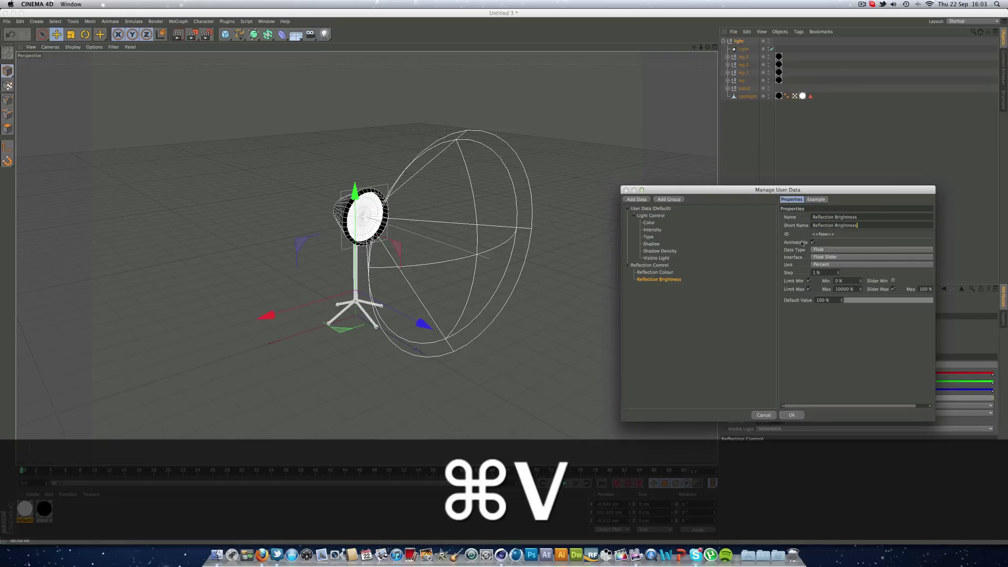
left_click(793, 415)
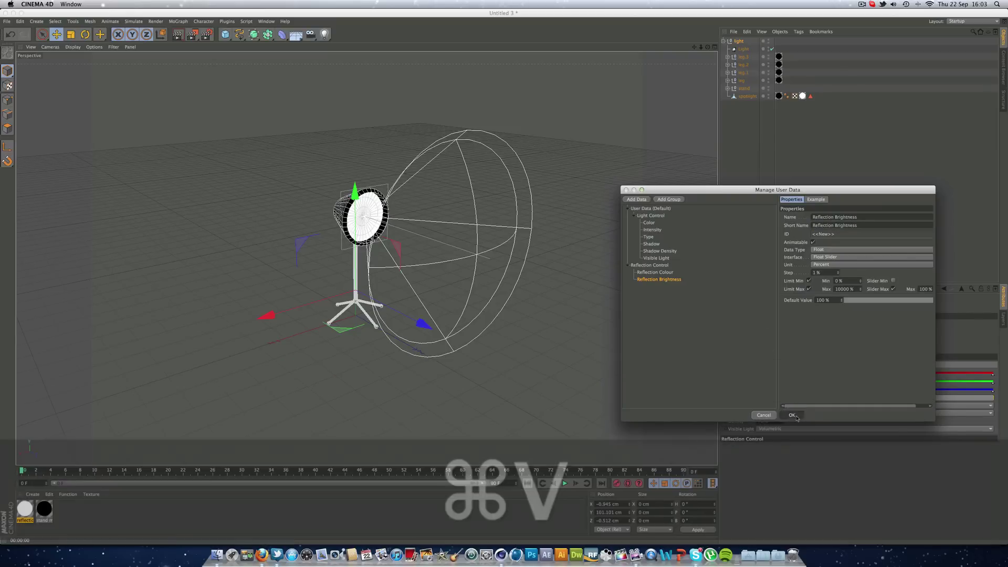
Step: Add an XPresso tag to the light null
right_click(739, 44)
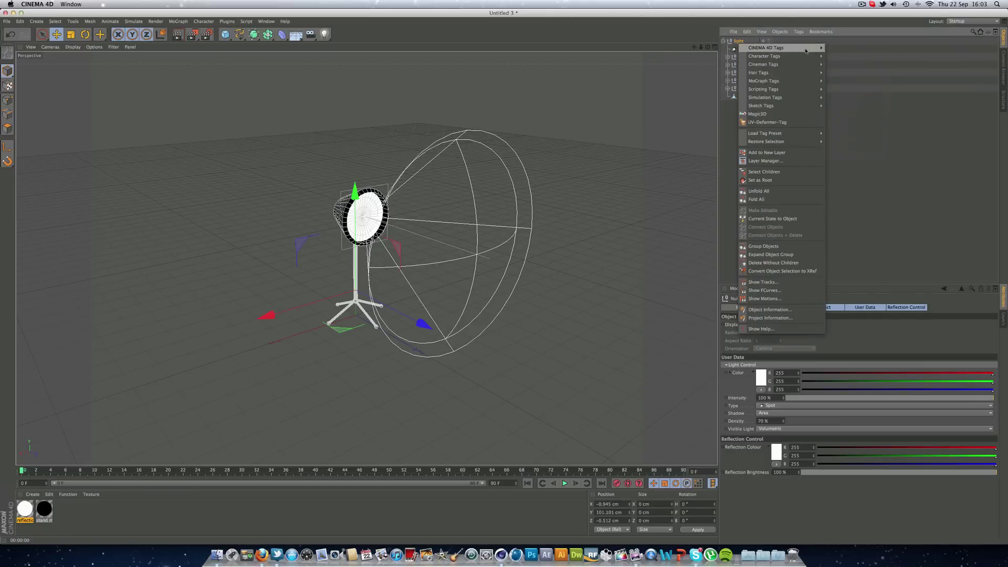
mouse_move(806, 51)
left_click(851, 230)
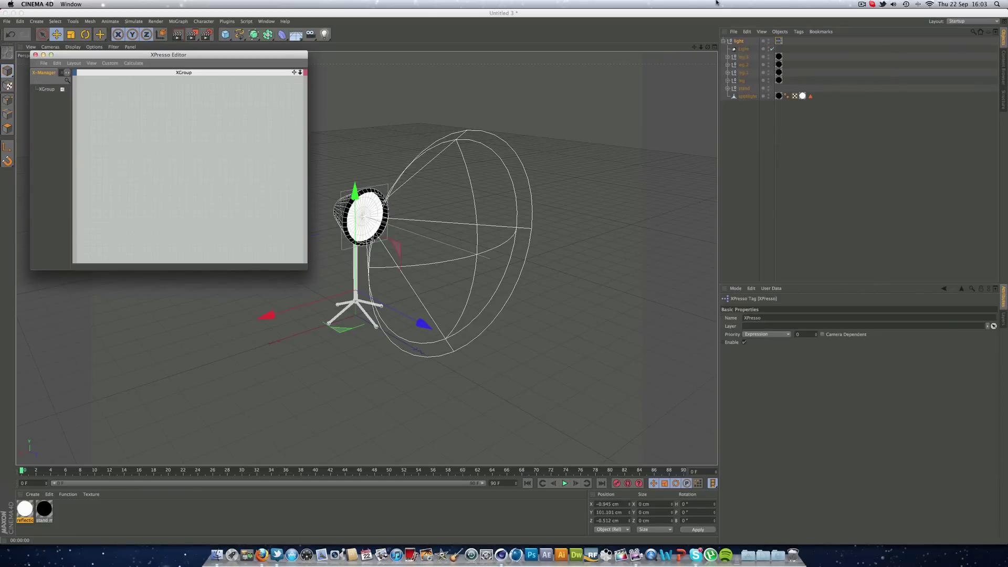
Step: Bring the light null, reflection material and Light object into the XPresso graph and enlarge it
left_click(738, 42)
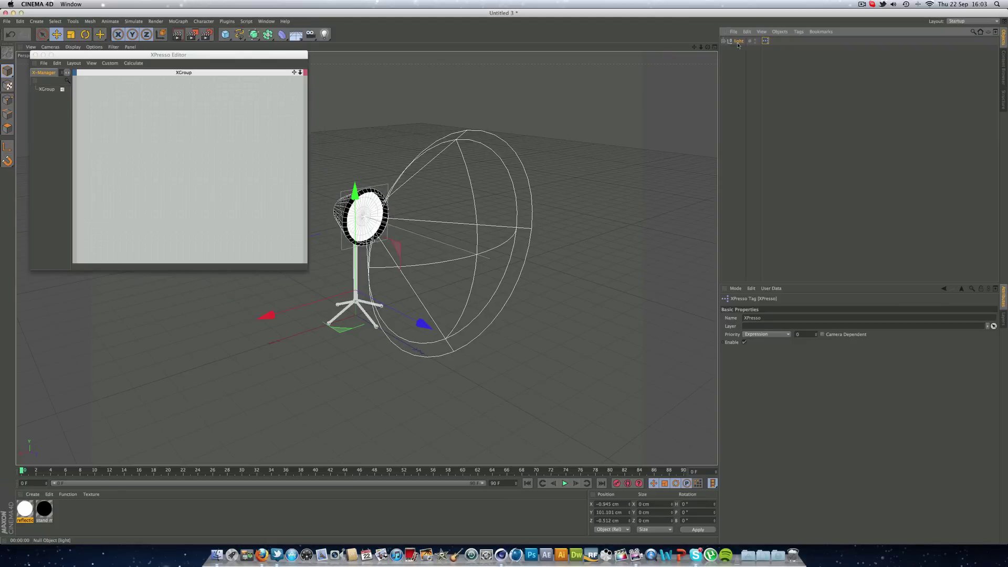
left_click_drag(737, 45, 162, 236)
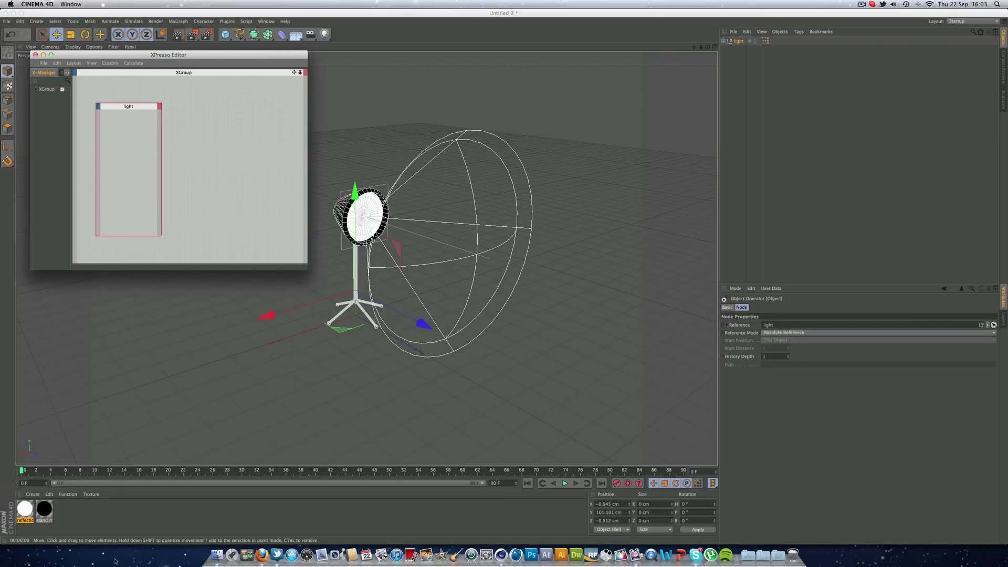
left_click_drag(26, 510, 276, 156)
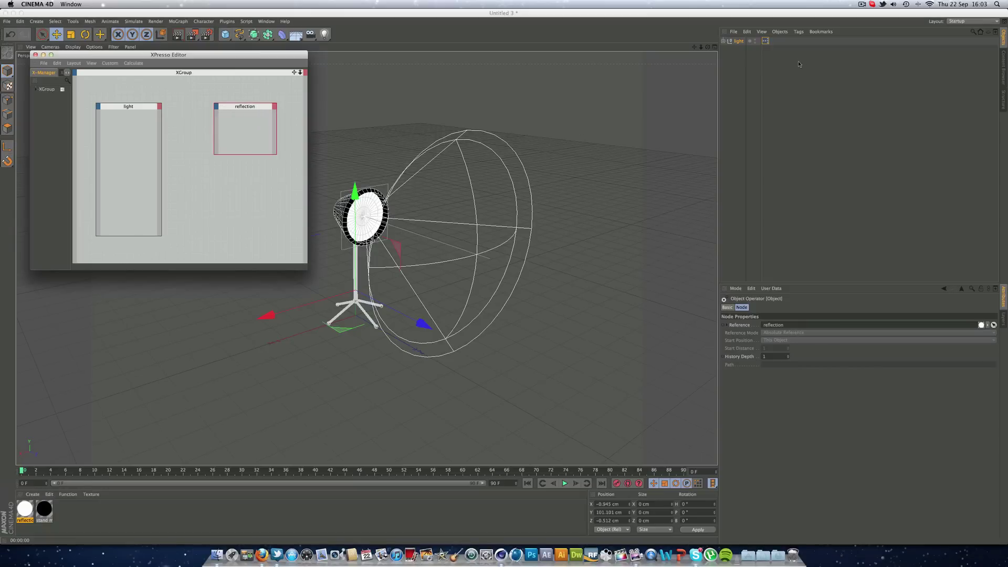
left_click(724, 41)
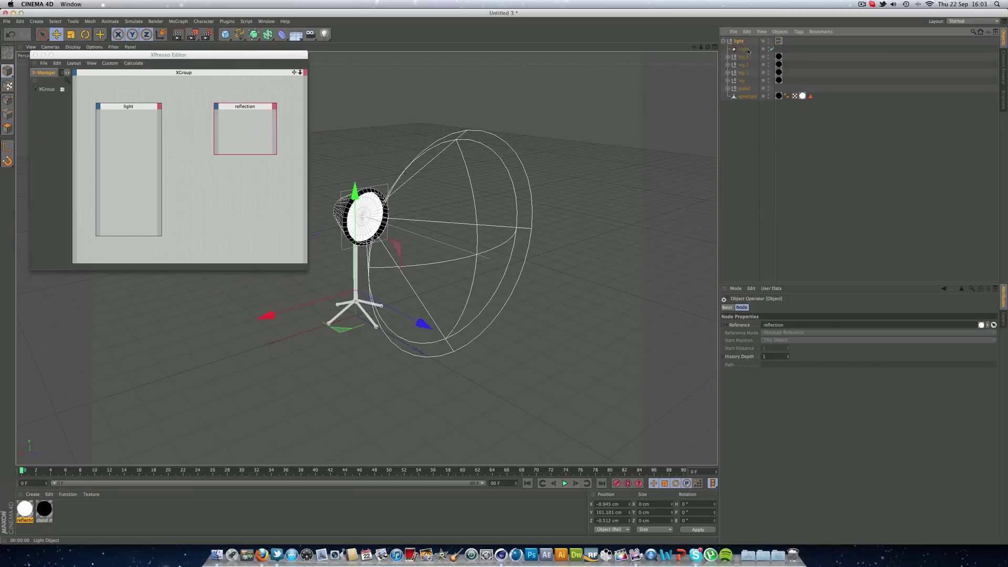
left_click_drag(222, 188, 221, 189)
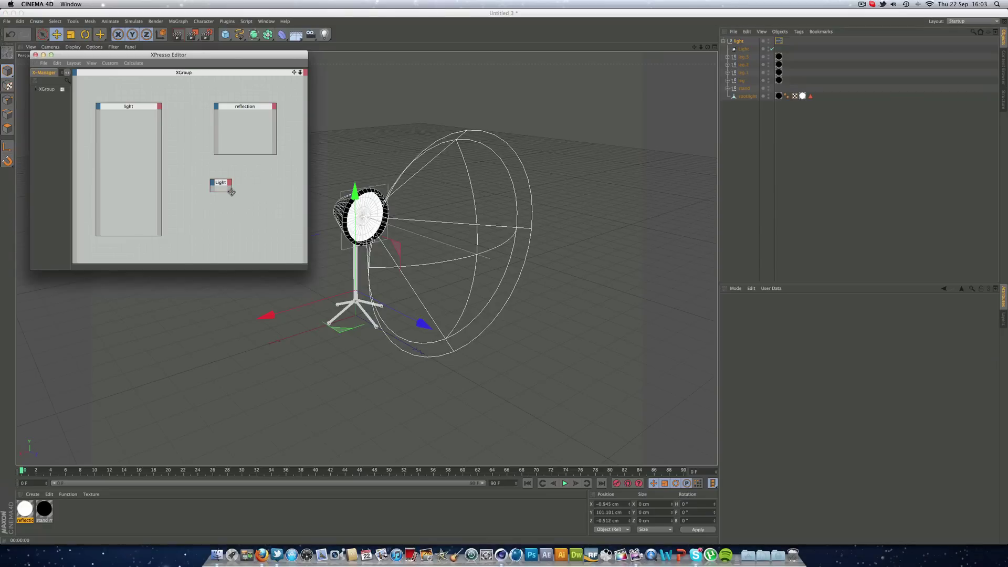
left_click_drag(231, 192, 270, 241)
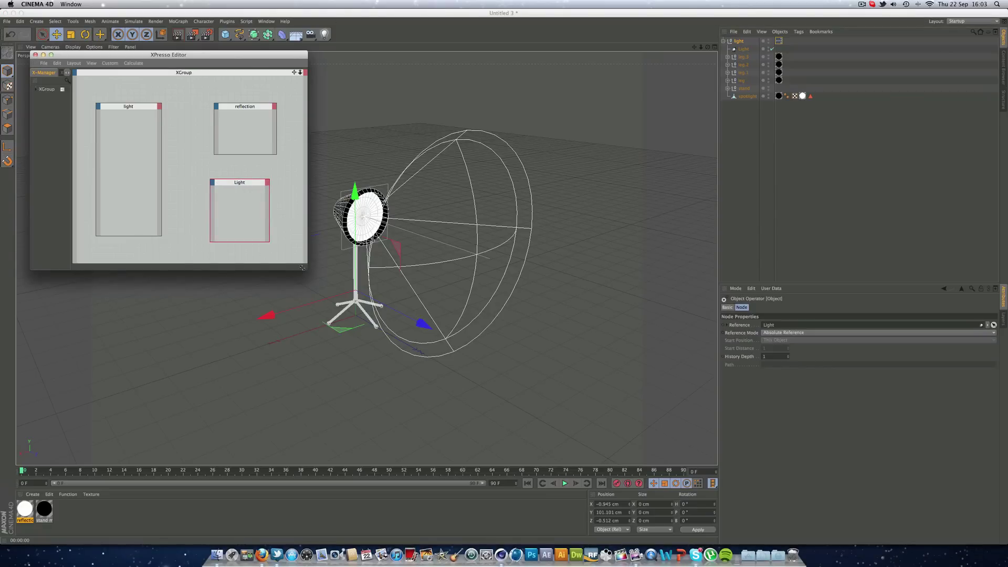
left_click_drag(307, 268, 720, 443)
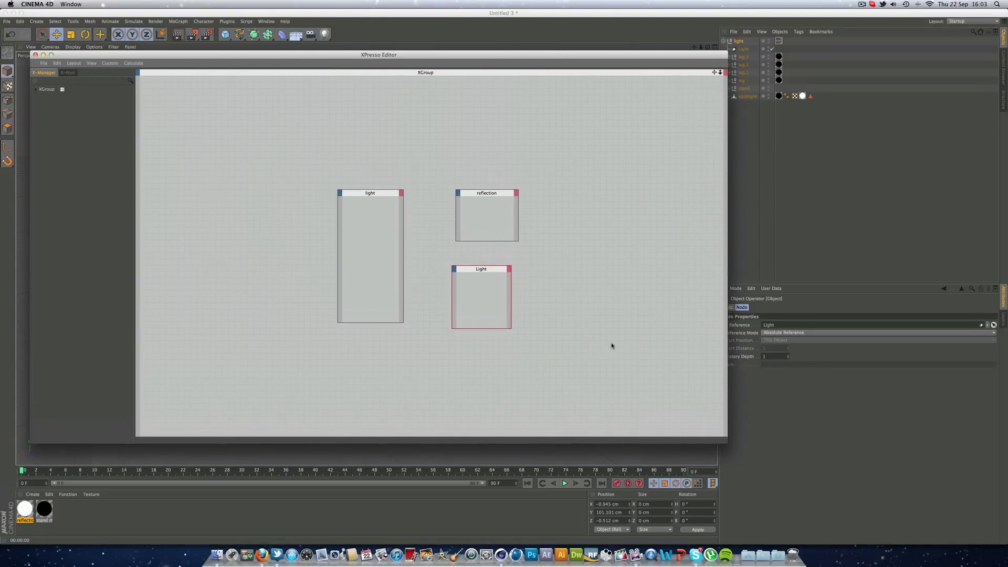
Step: Add Color, Intensity and Shadow output ports to the light node
left_click(400, 195)
mouse_move(441, 322)
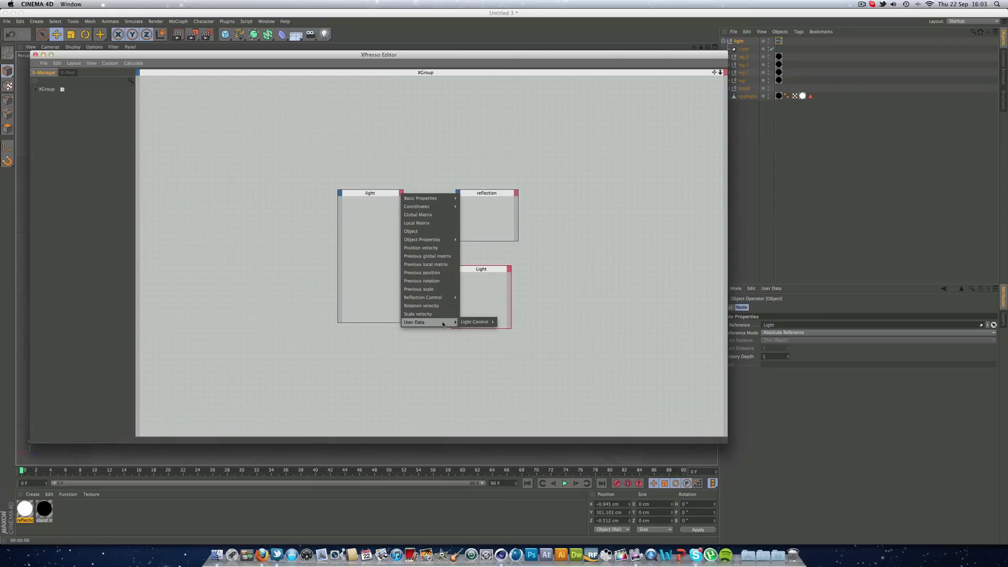
mouse_move(474, 322)
left_click(541, 324)
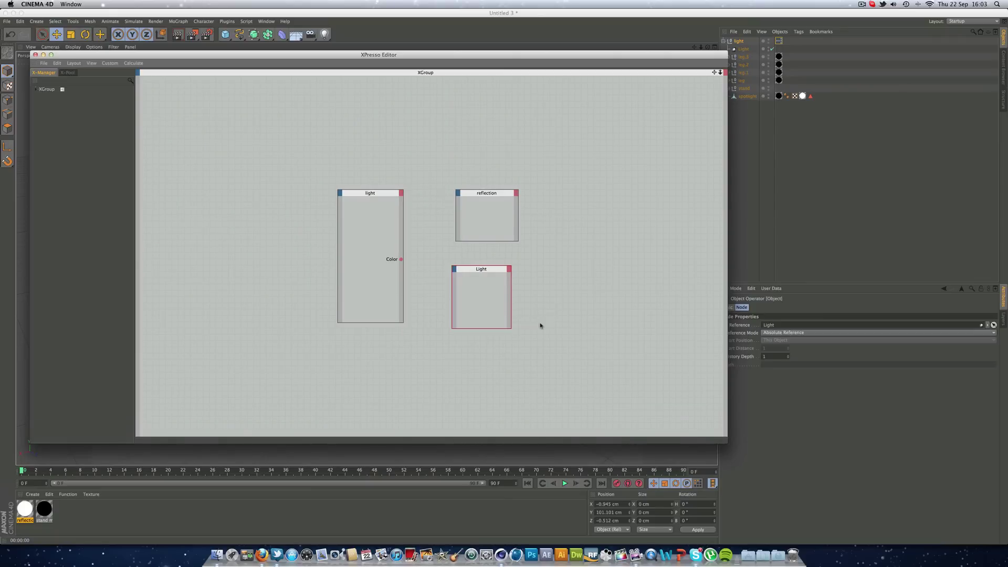
left_click(401, 193)
mouse_move(443, 321)
mouse_move(482, 322)
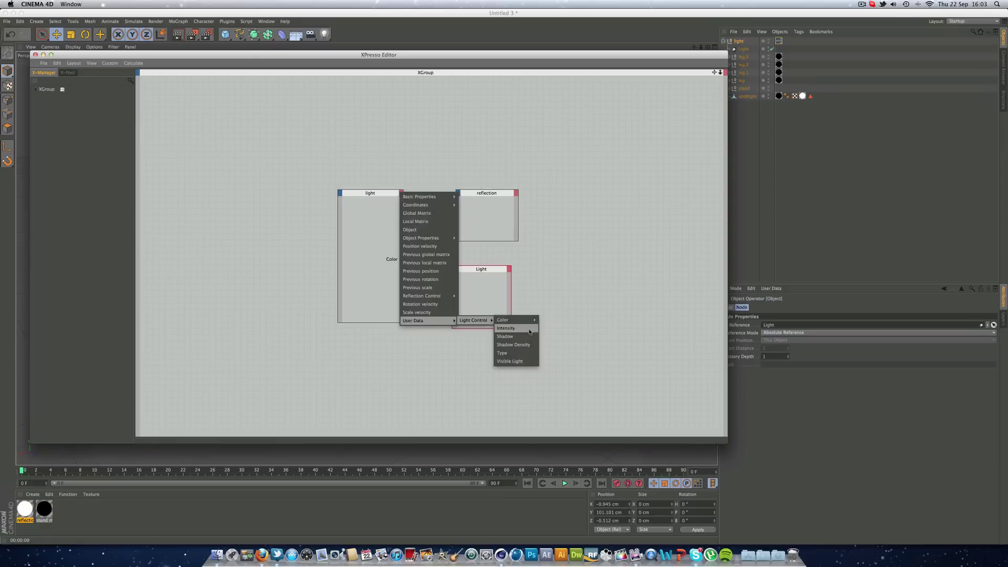
left_click(506, 328)
left_click(400, 198)
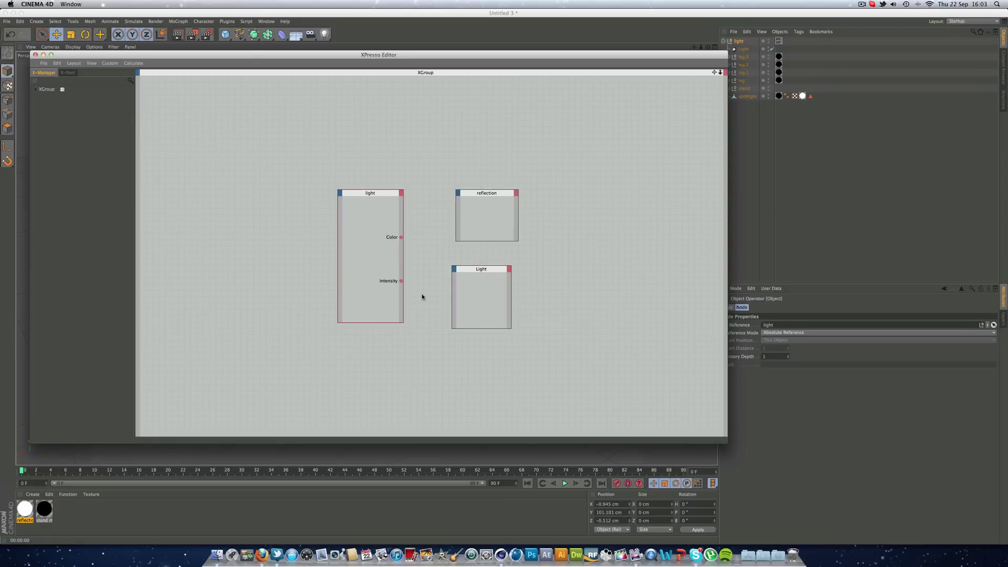
left_click(400, 193)
mouse_move(475, 320)
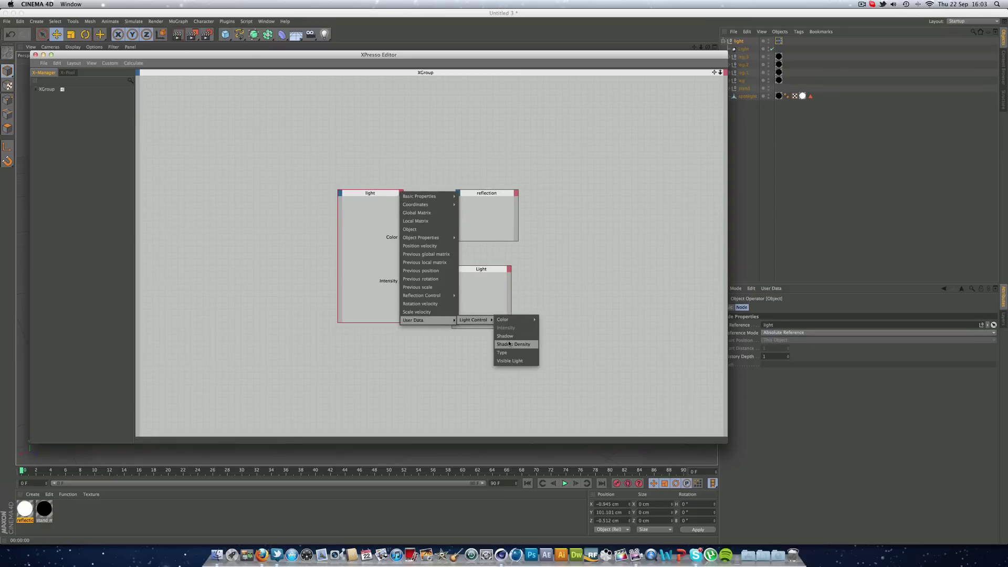
left_click(506, 336)
Step: Add Shadow Density, Type and Visible Light output ports to the light node
left_click(402, 193)
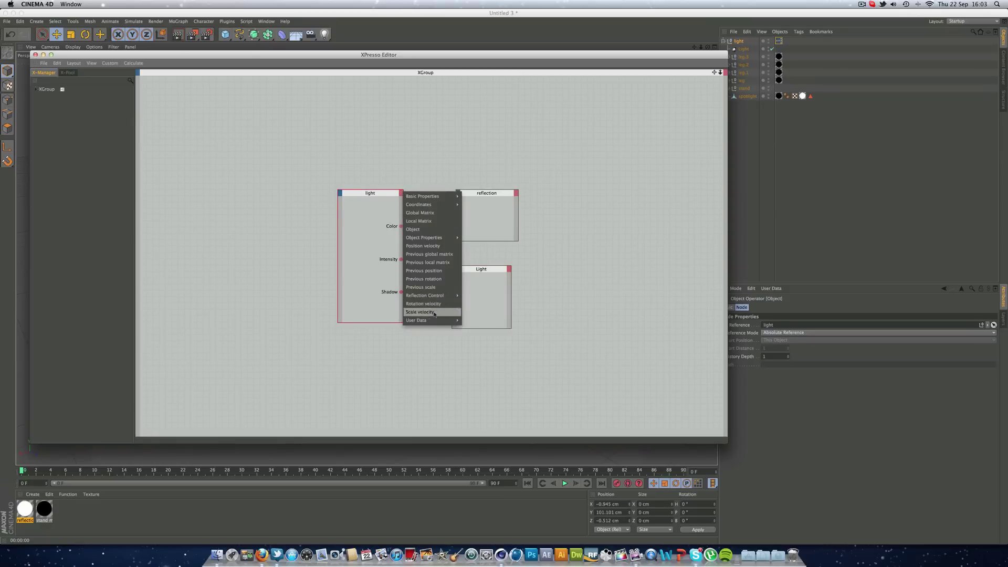
mouse_move(432, 320)
mouse_move(475, 319)
left_click(506, 339)
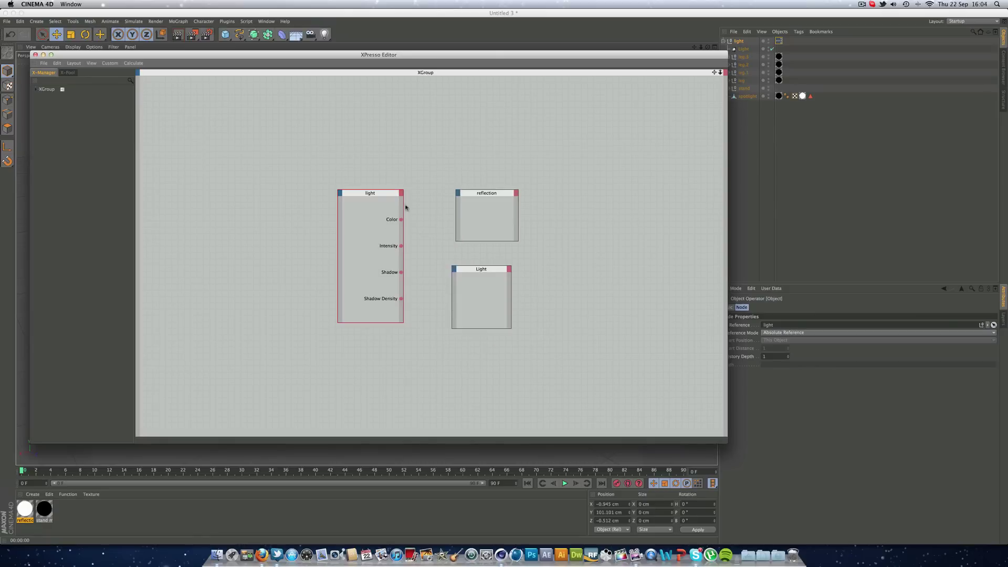
left_click(401, 193)
mouse_move(439, 322)
mouse_move(488, 325)
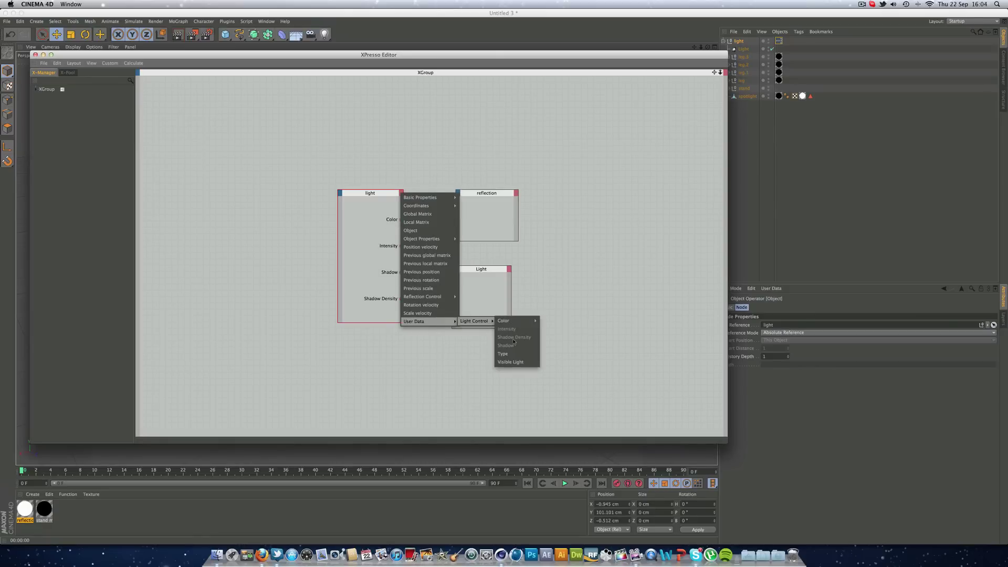
left_click(512, 354)
left_click(405, 193)
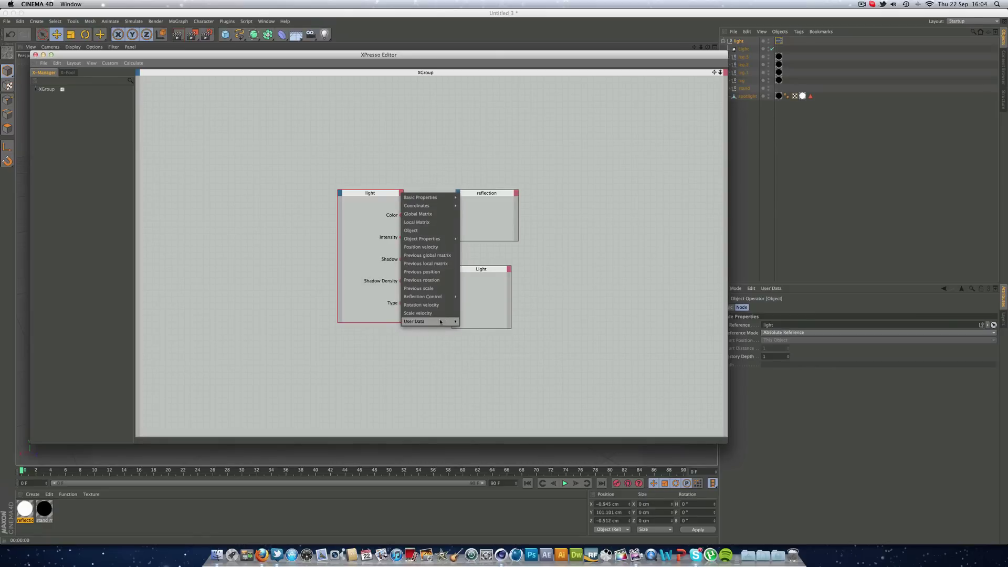
mouse_move(428, 322)
mouse_move(475, 322)
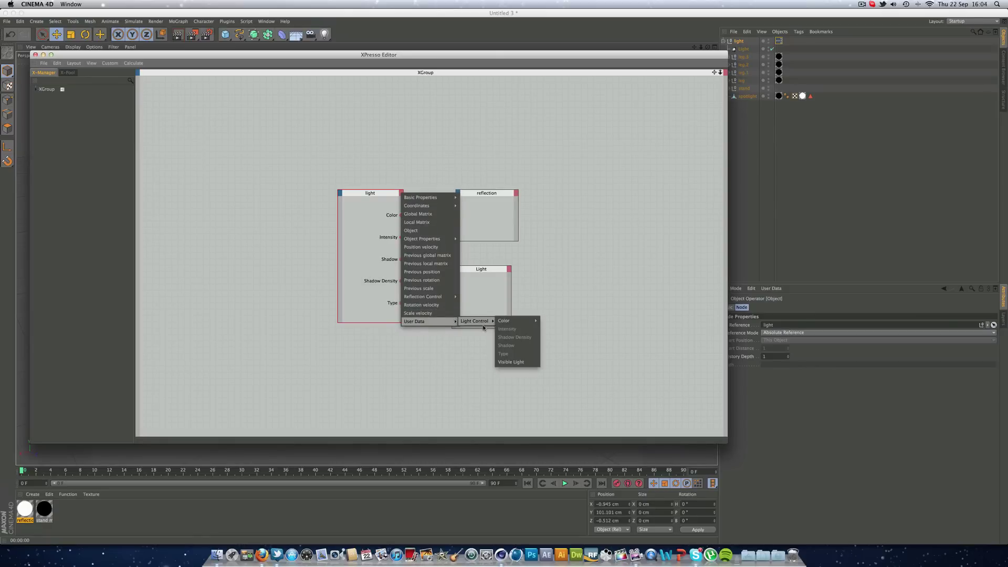
left_click(509, 362)
Step: Add Reflection Brightness and Reflection Colour output ports to the light node
left_click(763, 290)
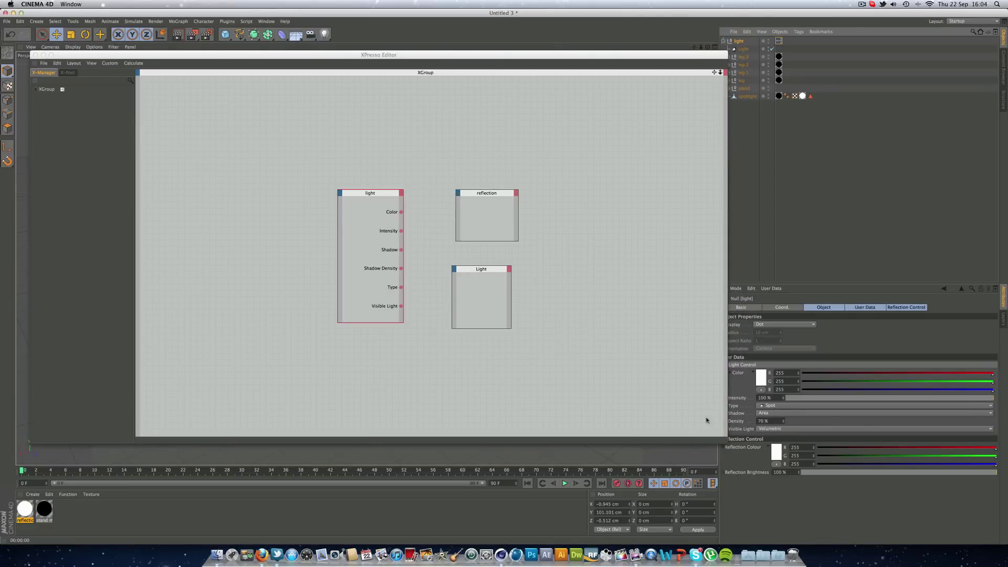
left_click(402, 195)
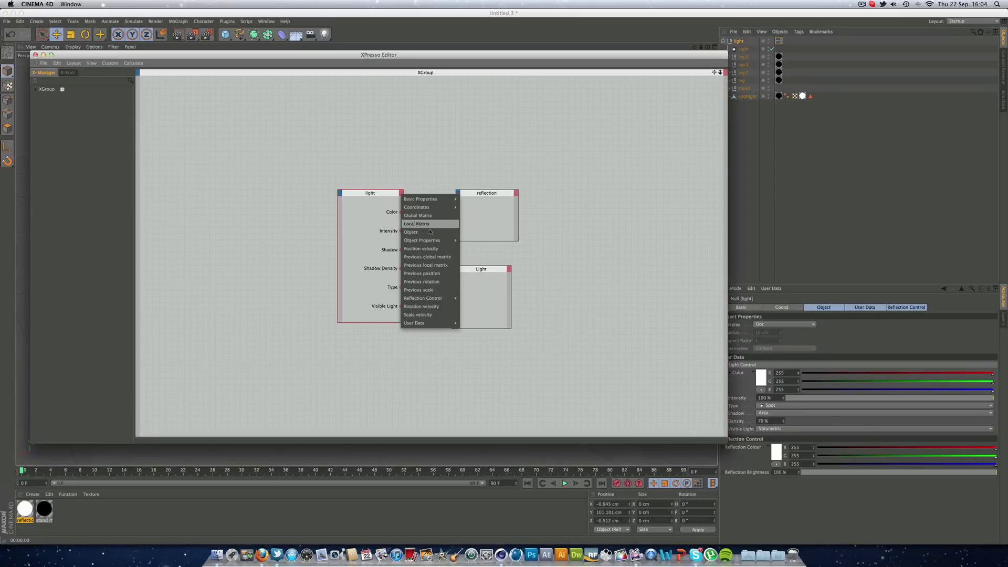
mouse_move(429, 240)
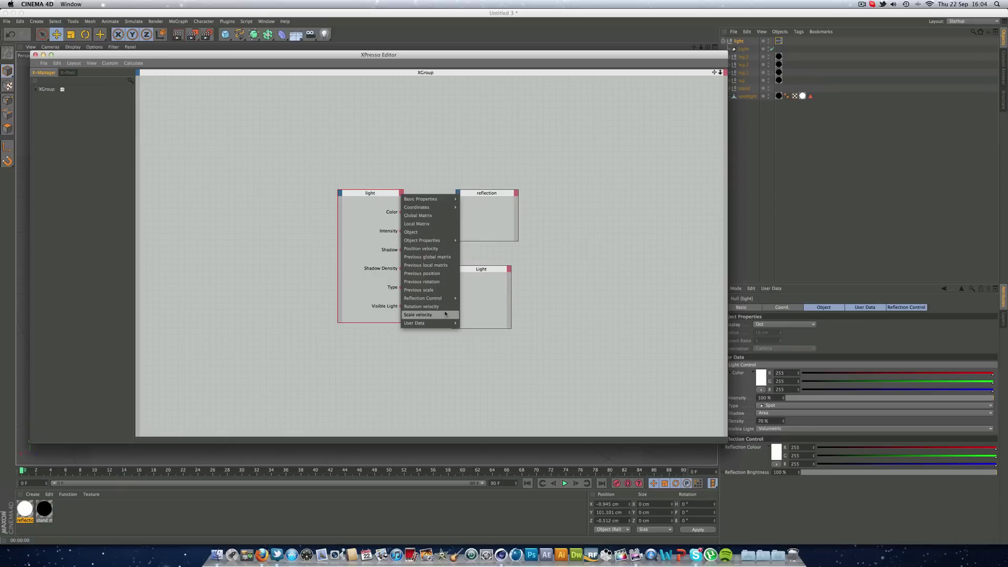
mouse_move(420, 298)
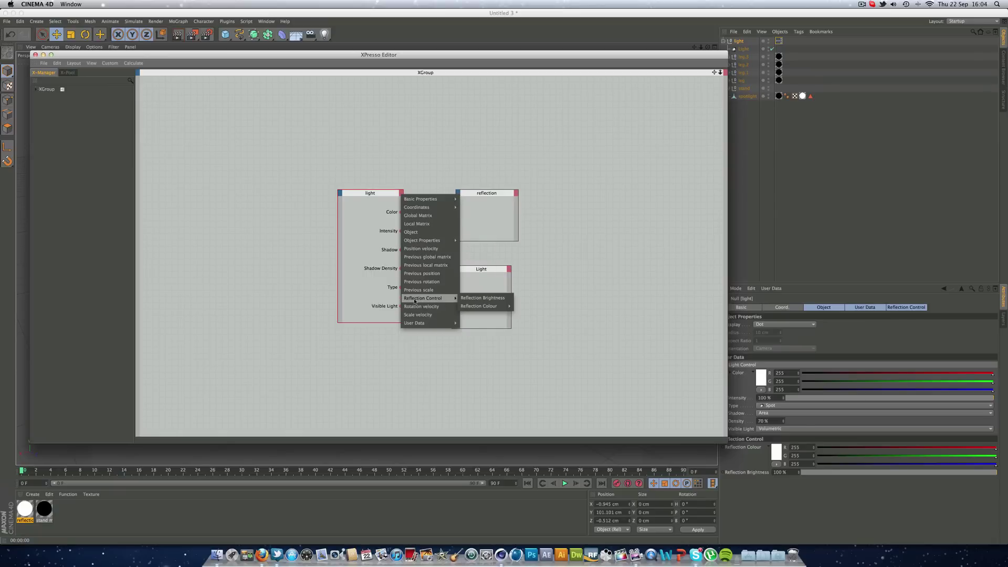
left_click(473, 298)
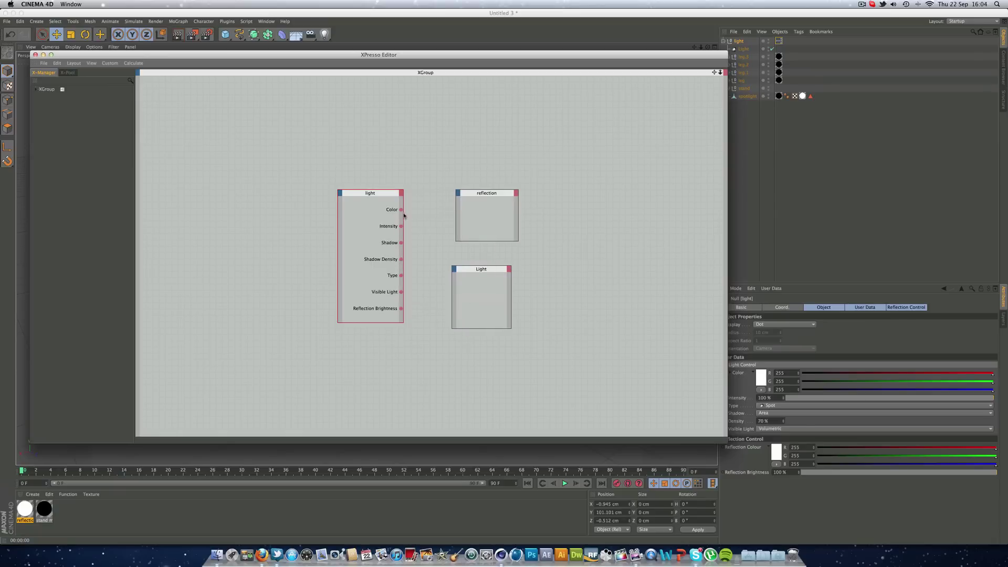
left_click(402, 195)
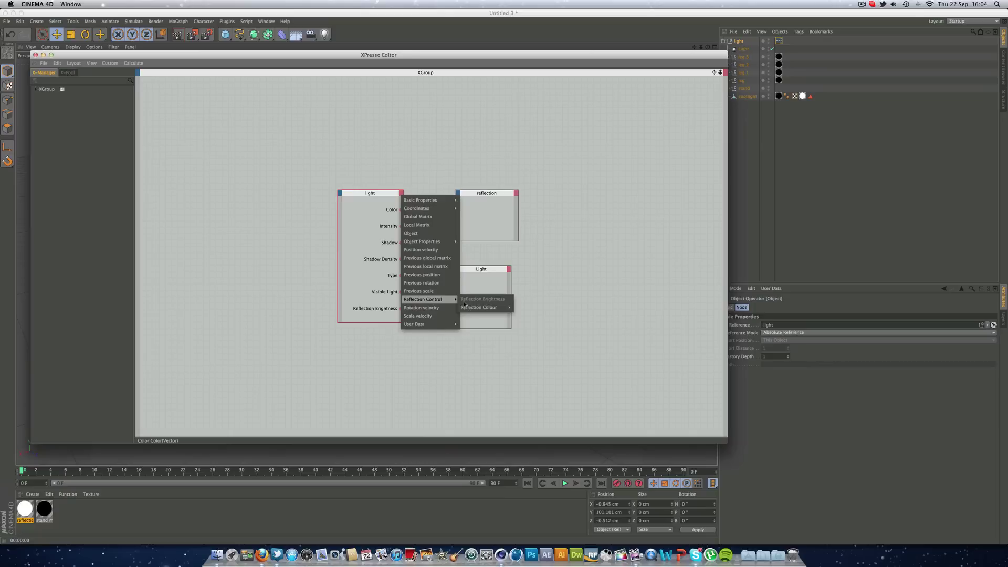
mouse_move(430, 300)
left_click(504, 314)
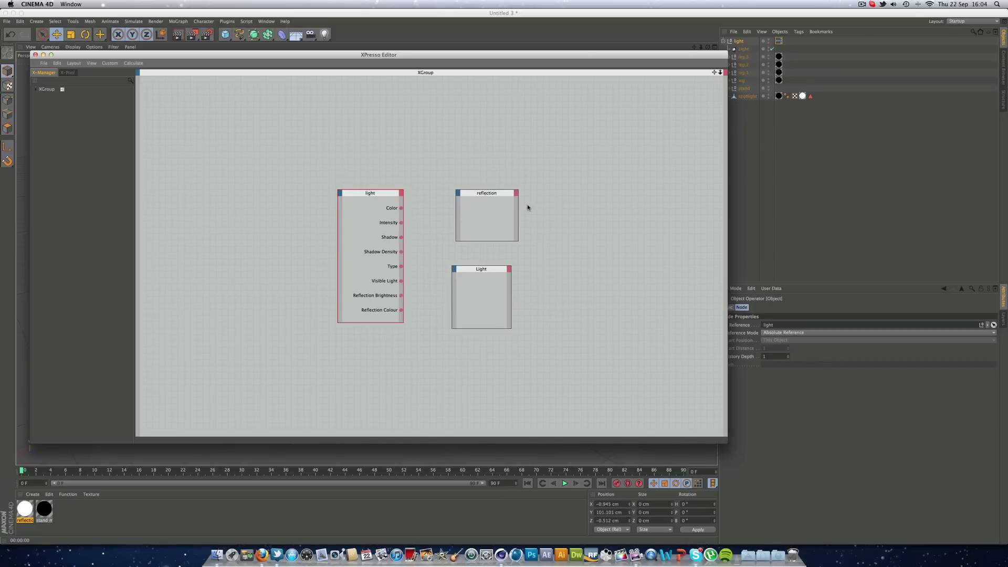
Step: Give the reflection node Luminance Brightness and Luminance Color input ports
left_click_drag(476, 193, 456, 195)
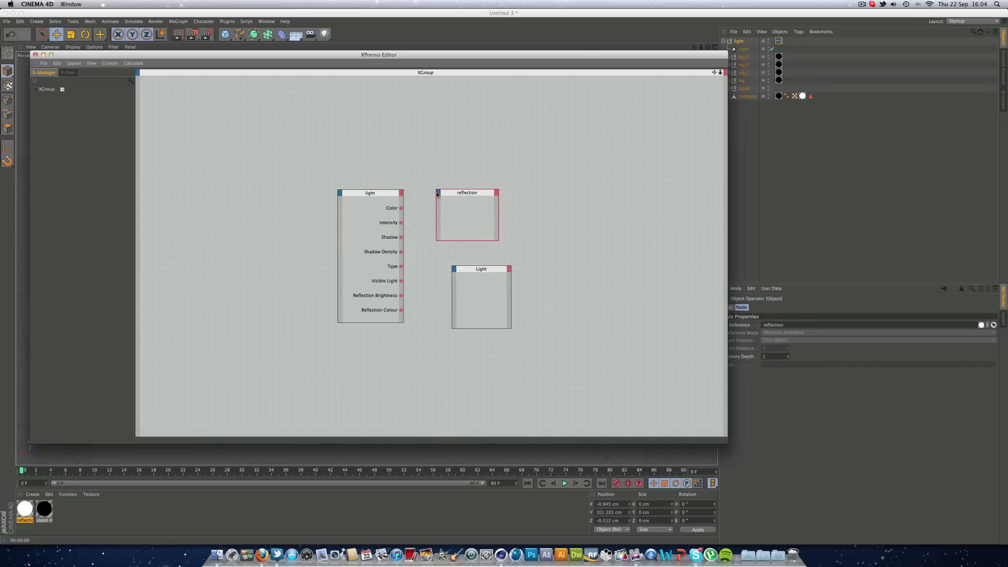
left_click(438, 193)
mouse_move(464, 273)
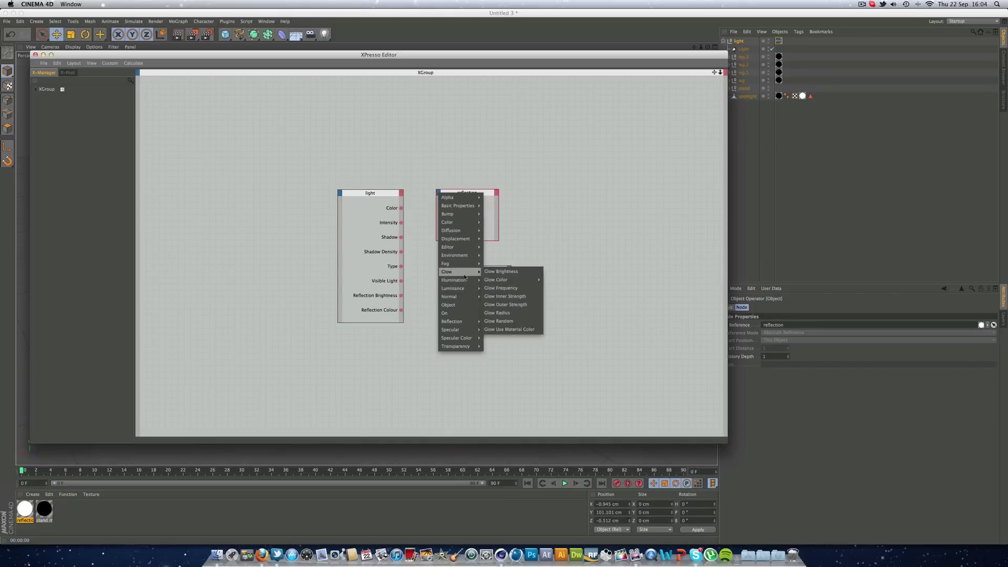
left_click(507, 288)
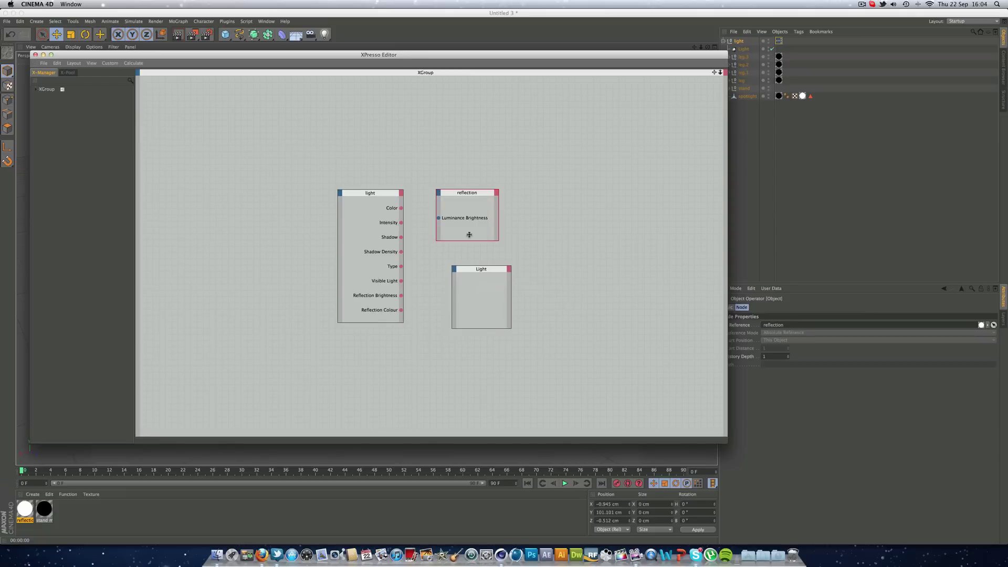
left_click(438, 194)
mouse_move(456, 288)
mouse_move(515, 297)
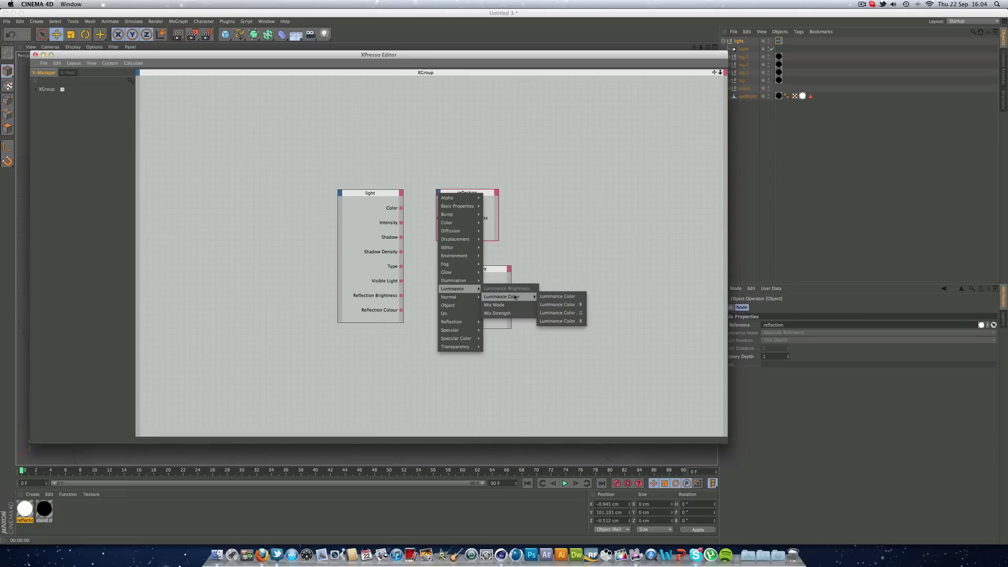
left_click(555, 298)
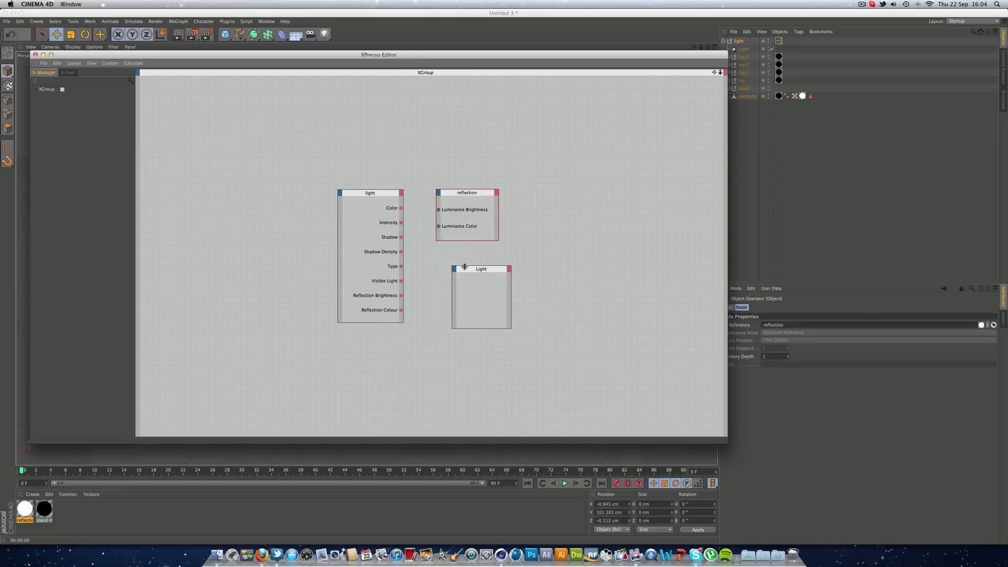
left_click_drag(464, 267, 452, 266)
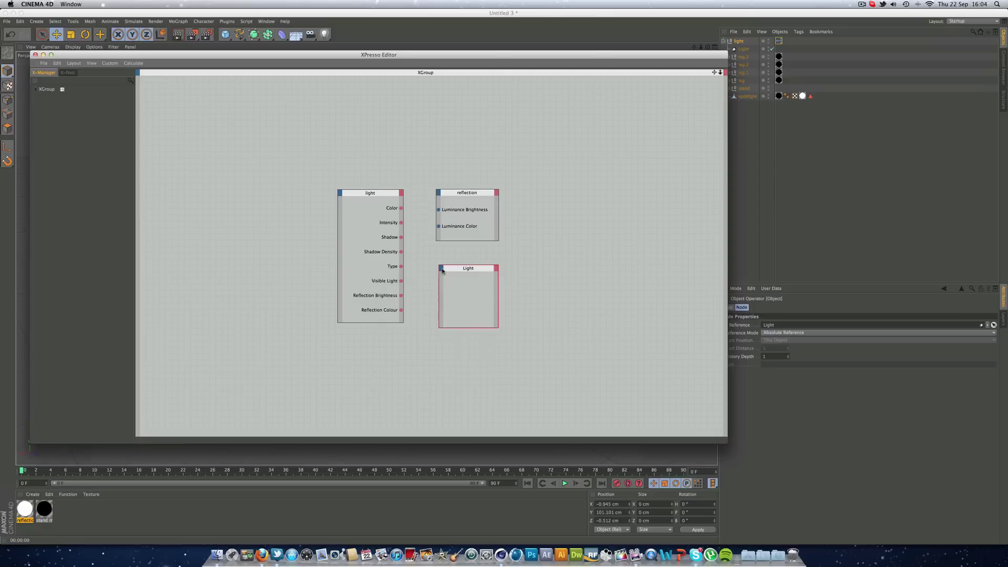
Step: Add Color, Intensity and Shadow input ports to the Light node
left_click(443, 271)
mouse_move(462, 307)
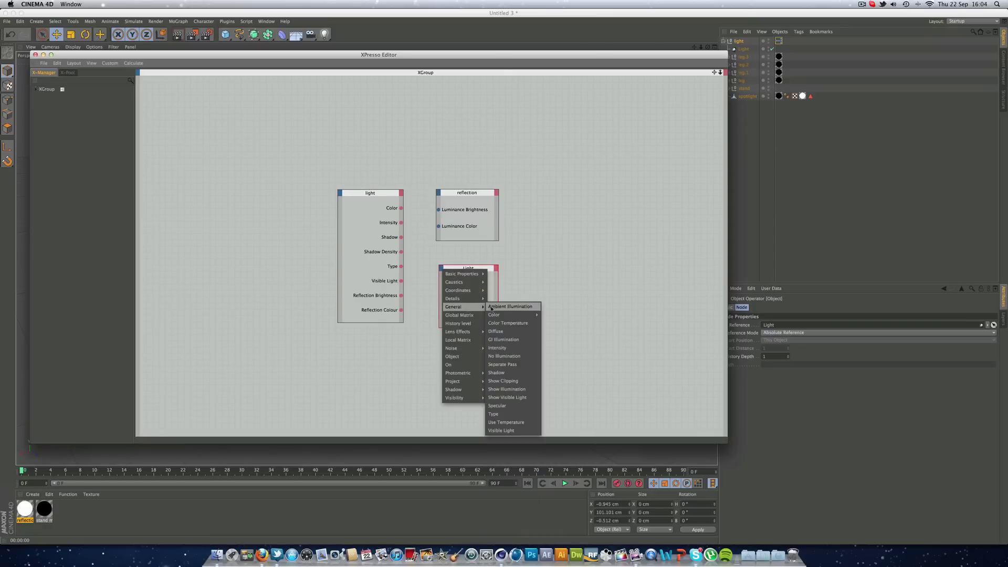
mouse_move(496, 315)
left_click(551, 315)
left_click(442, 270)
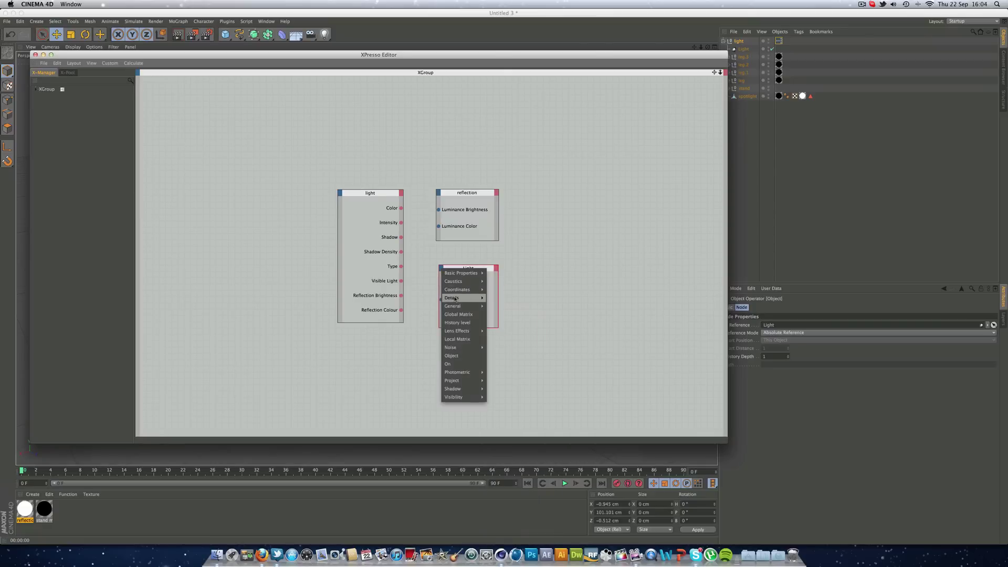
mouse_move(462, 306)
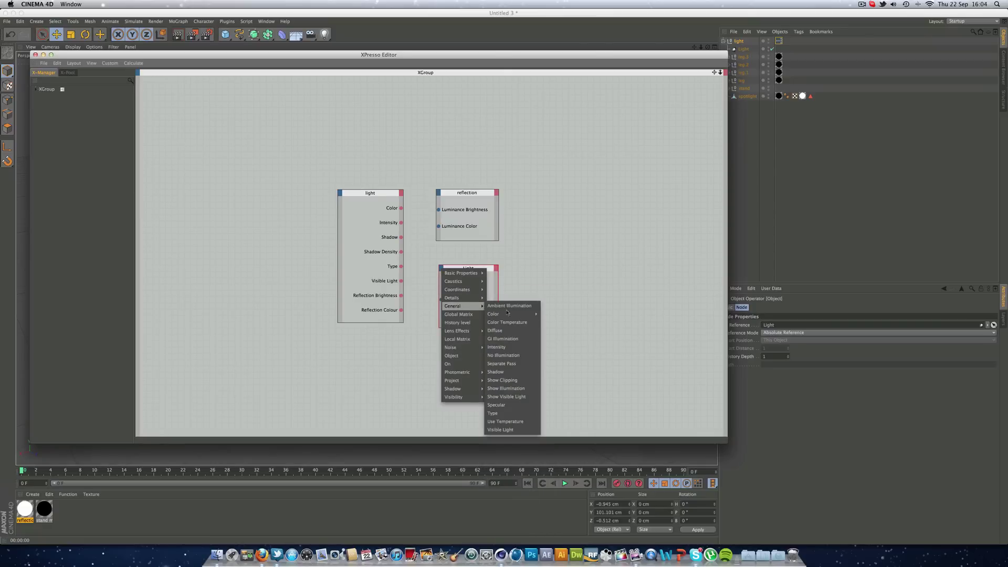
left_click(506, 347)
left_click(441, 270)
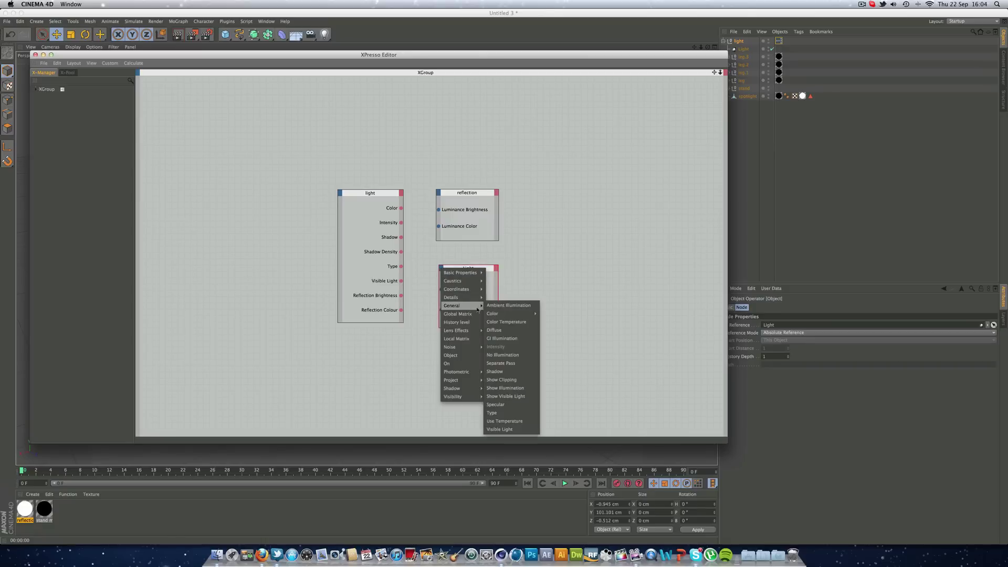
left_click(506, 371)
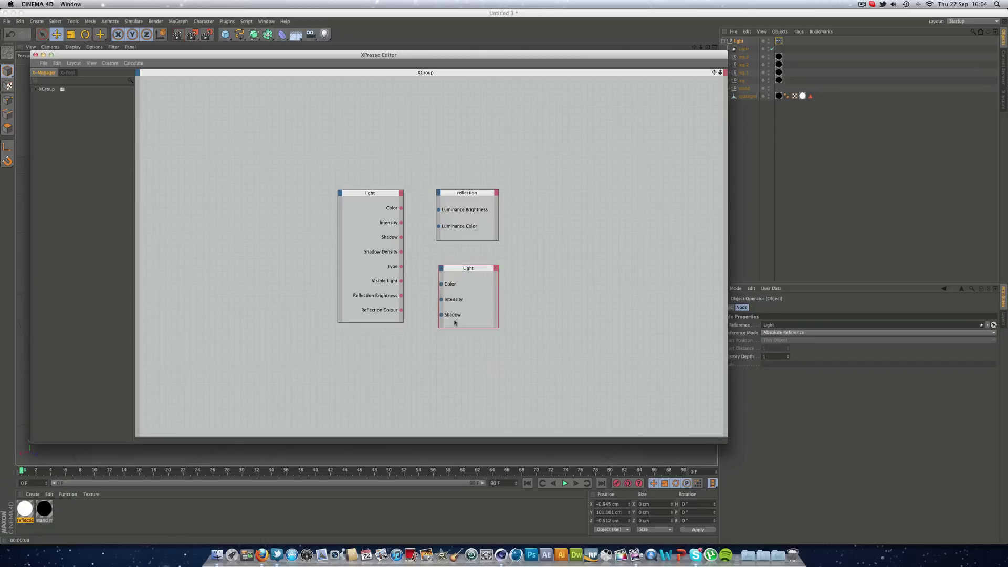
Step: Add Type, Visible Light and Shadow Density input ports to the Light node
left_click(440, 269)
mouse_move(470, 308)
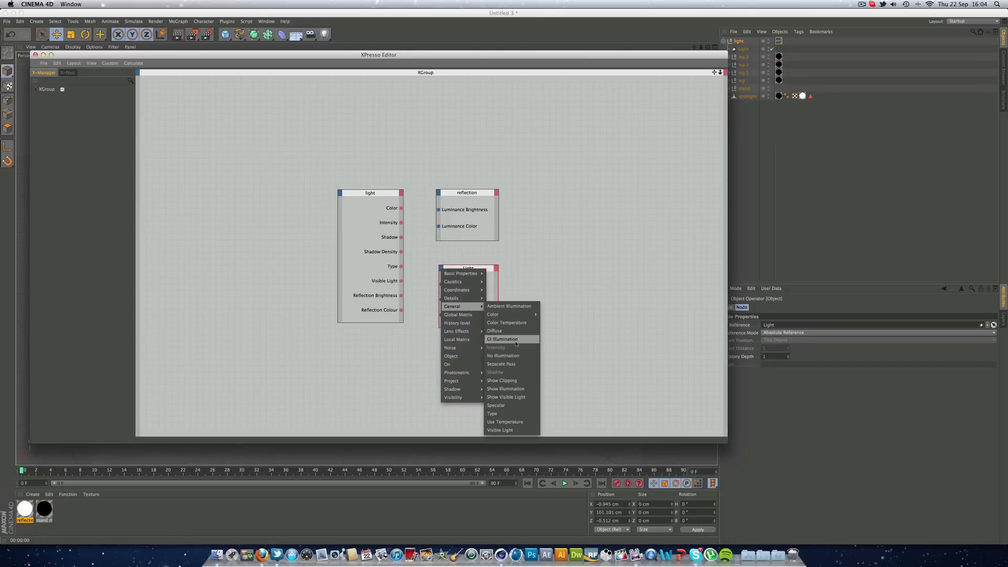
left_click(511, 415)
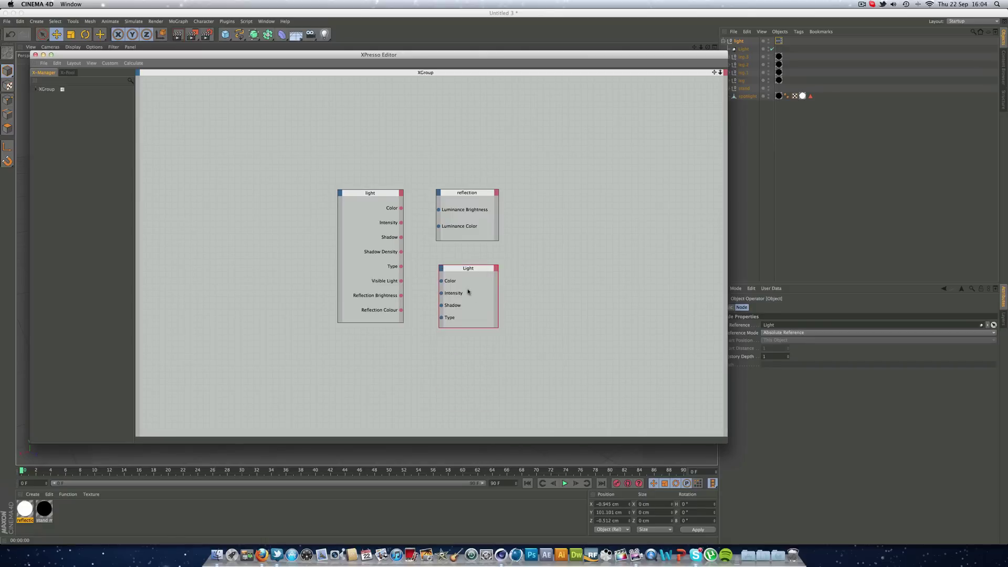
left_click(442, 269)
mouse_move(473, 308)
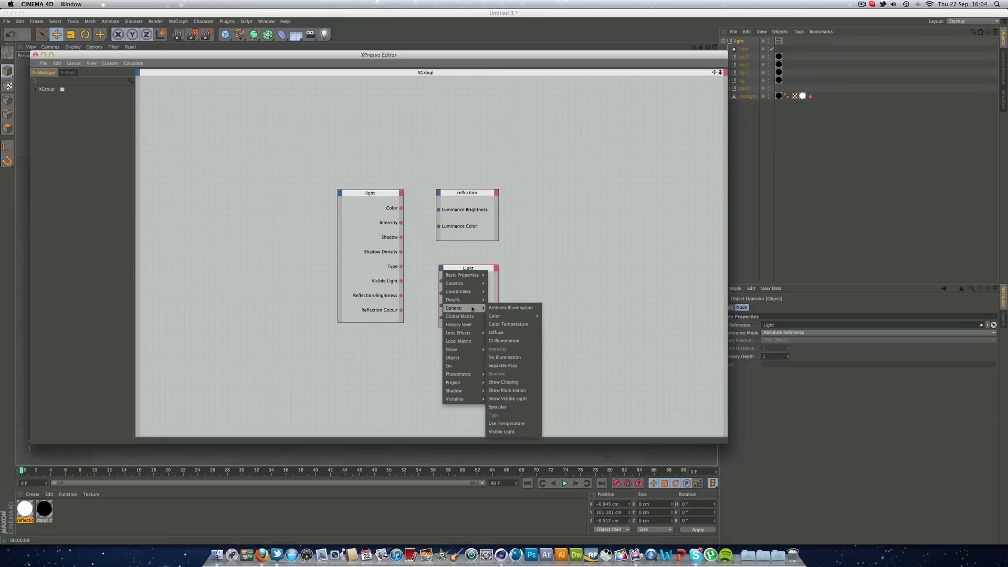
left_click(501, 431)
left_click(442, 269)
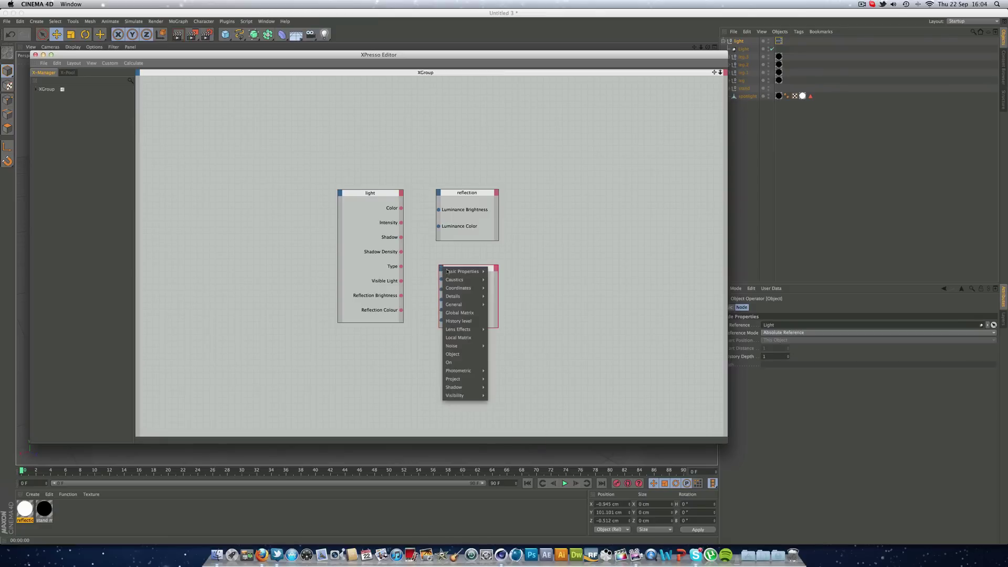
mouse_move(463, 283)
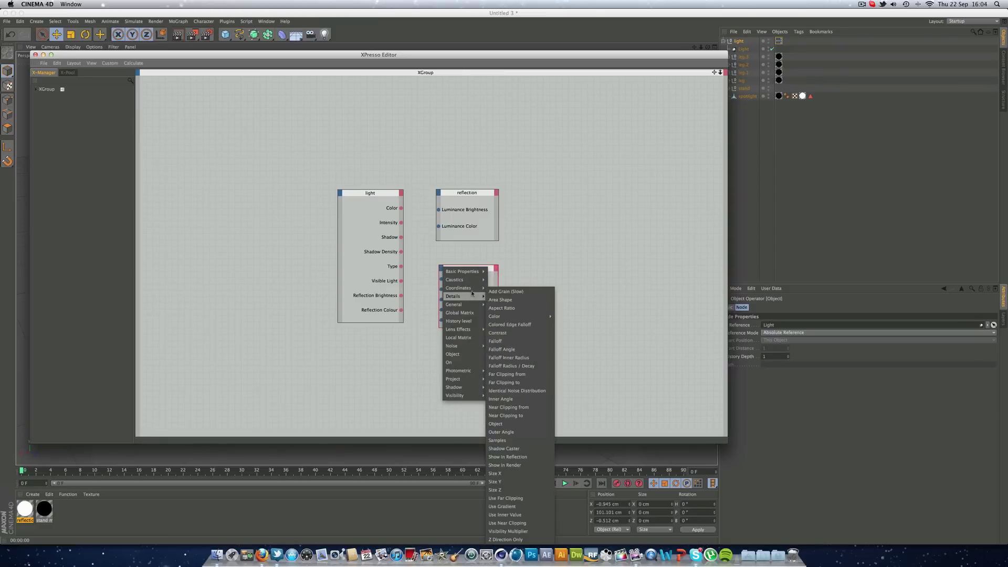
mouse_move(483, 373)
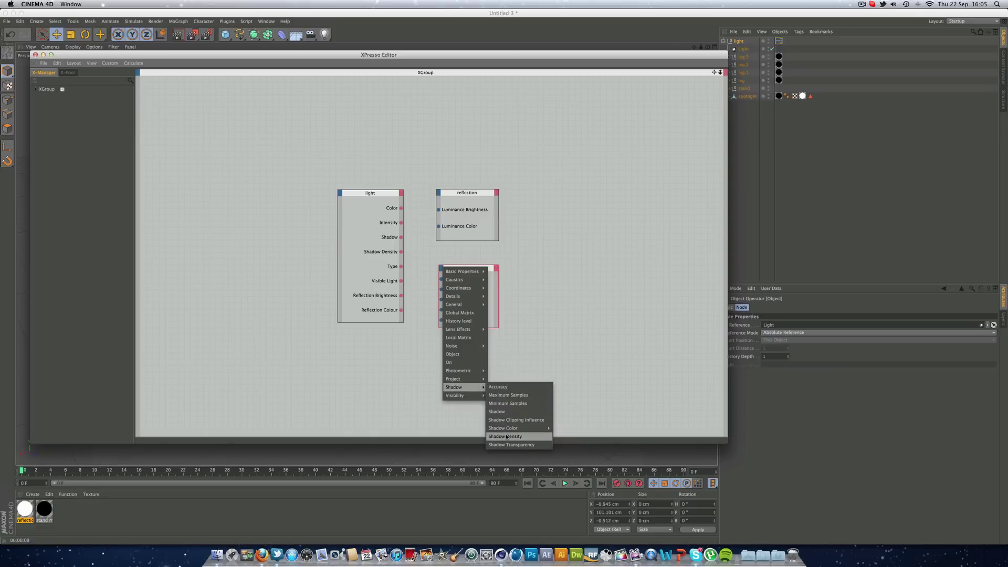
left_click(507, 437)
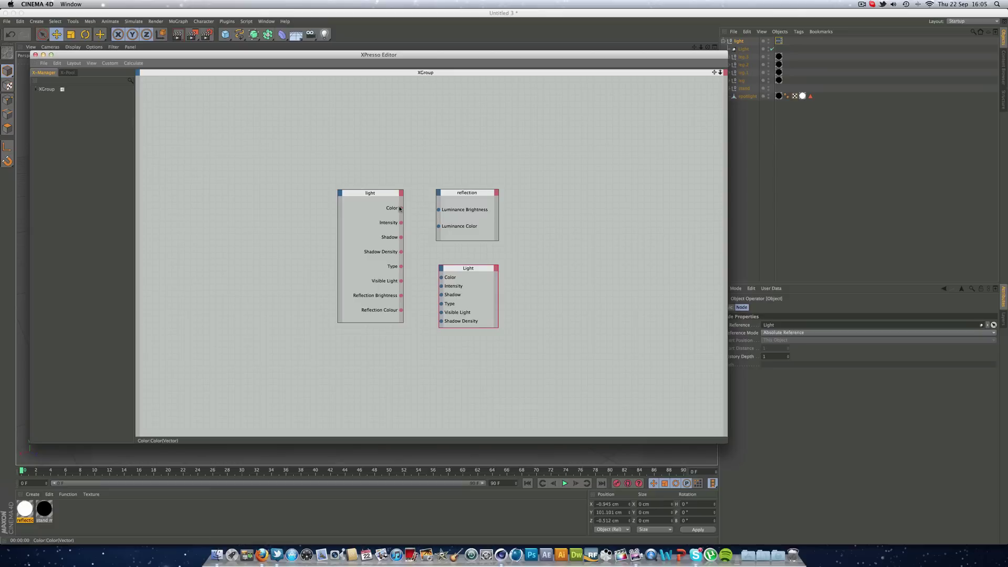
Step: Wire Color, Shadow and Shadow Density into the Light, and Reflection Colour into Luminance Color
mouse_move(441, 277)
left_mouse_down()
mouse_move(401, 208)
mouse_move(441, 286)
left_mouse_up()
left_click_drag(401, 239, 440, 294)
left_click_drag(401, 253, 439, 210)
left_click_drag(402, 311, 438, 227)
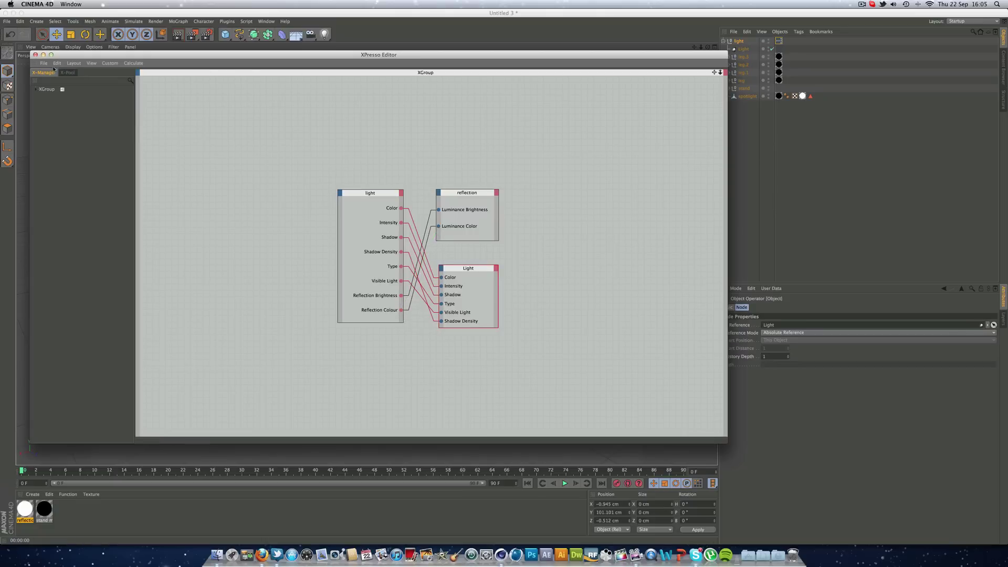
Step: Close the XPresso editor, collapse the light hierarchy and select the light null
left_click(35, 55)
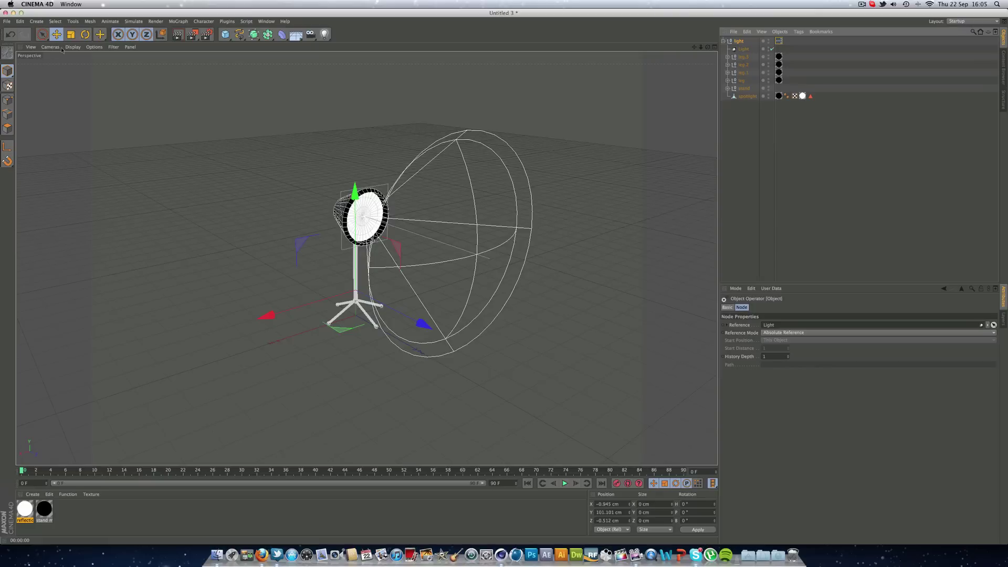
left_click(725, 42)
left_click(724, 41)
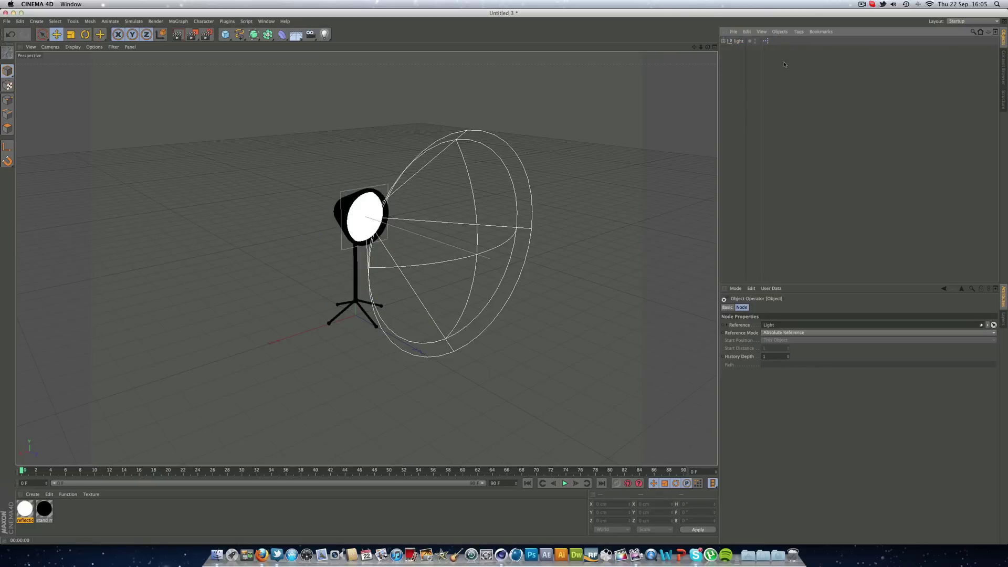
left_click(738, 41)
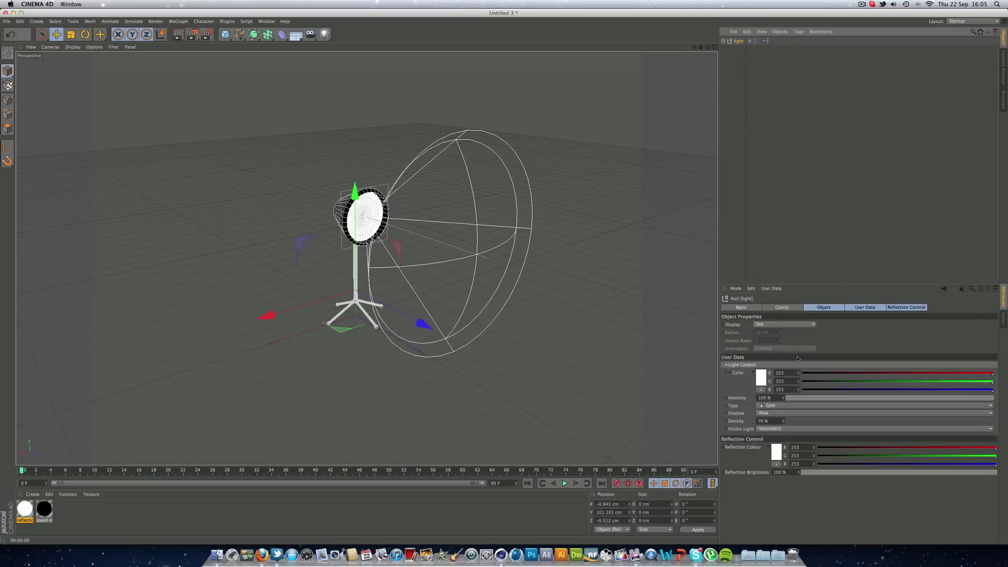
Step: In Manage User Data, move the Light Control group above Reflection Control and confirm
left_click(902, 309)
left_click(861, 308)
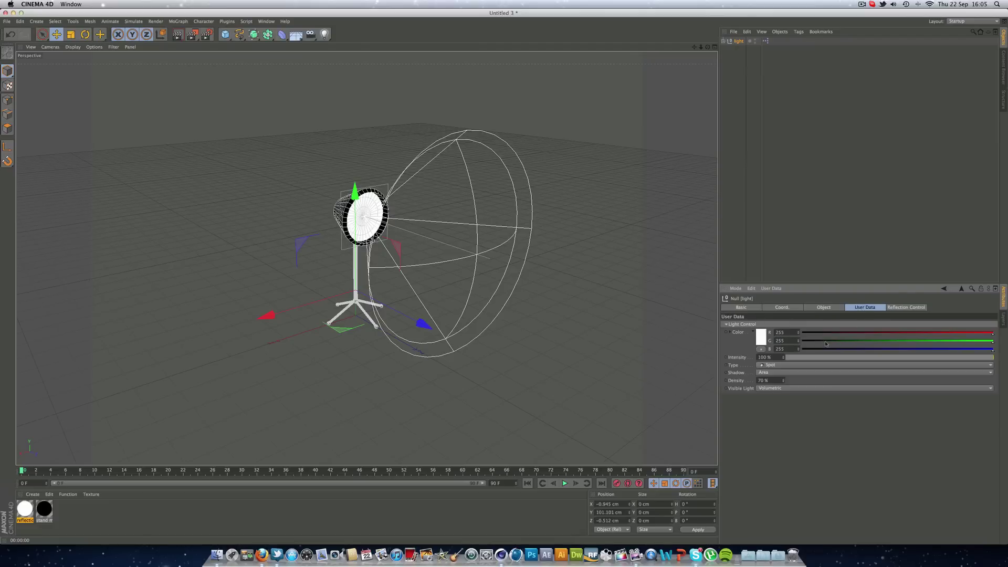
left_click(771, 288)
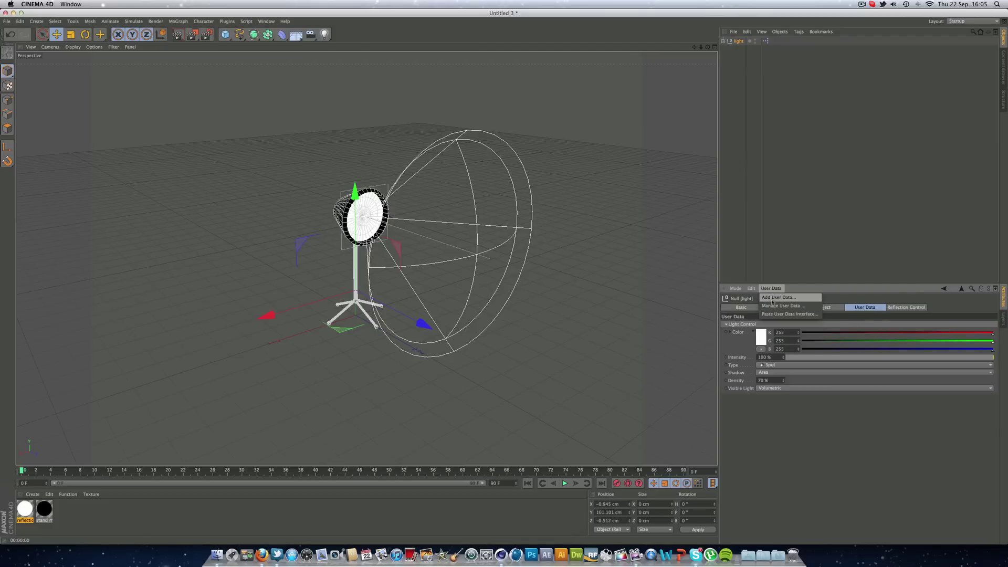
left_click(772, 306)
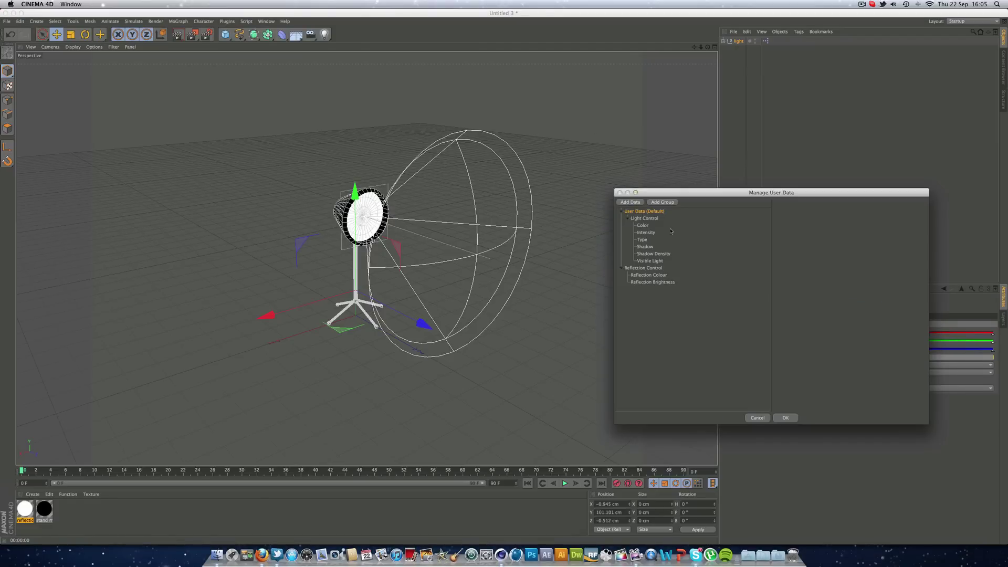
left_click_drag(645, 219, 630, 285)
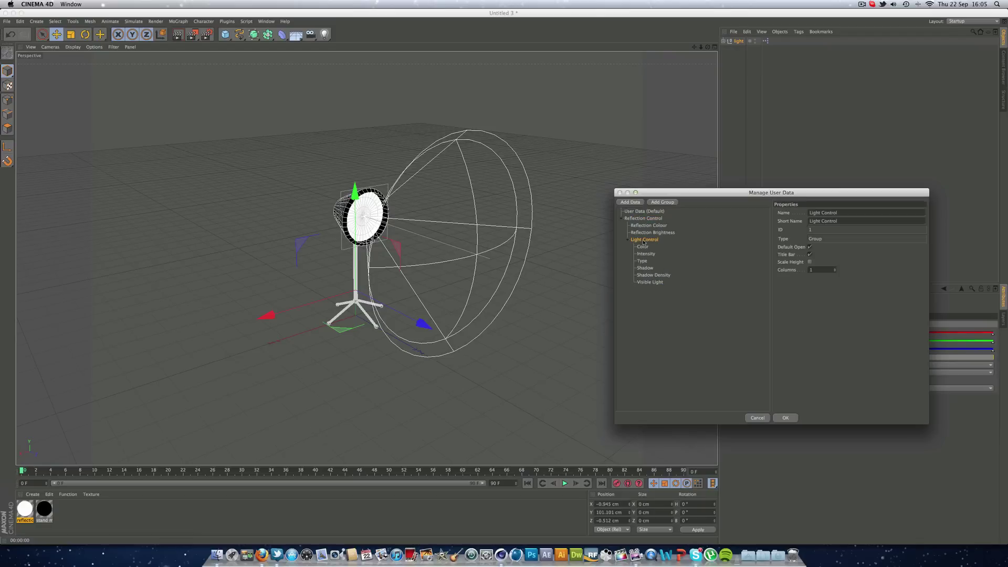
mouse_move(644, 239)
left_mouse_down()
mouse_move(642, 218)
mouse_move(648, 233)
left_mouse_up()
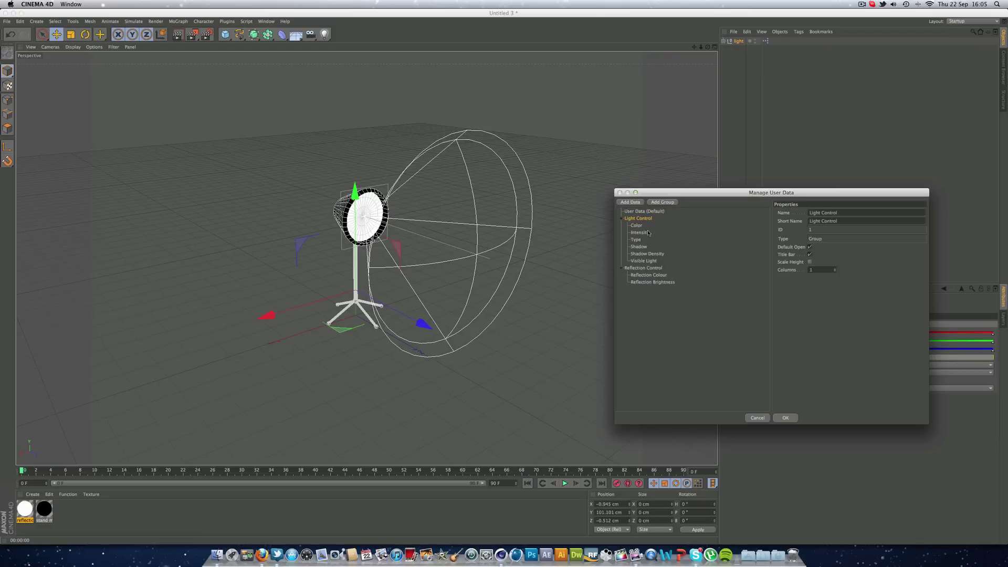
left_click(786, 418)
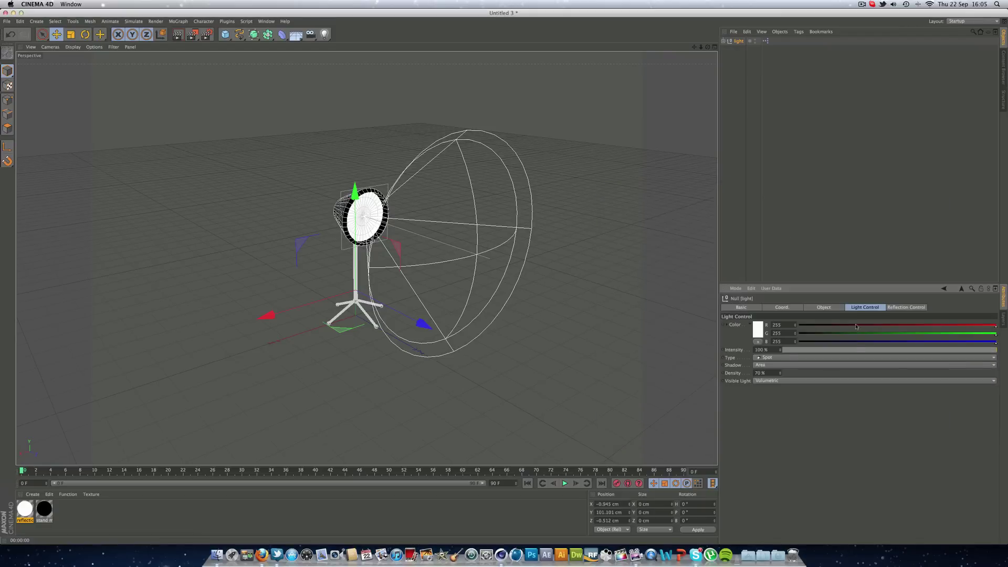
Step: Set the Light Control colour to red, render a test, then reset it to white
left_click(898, 309)
left_click(817, 308)
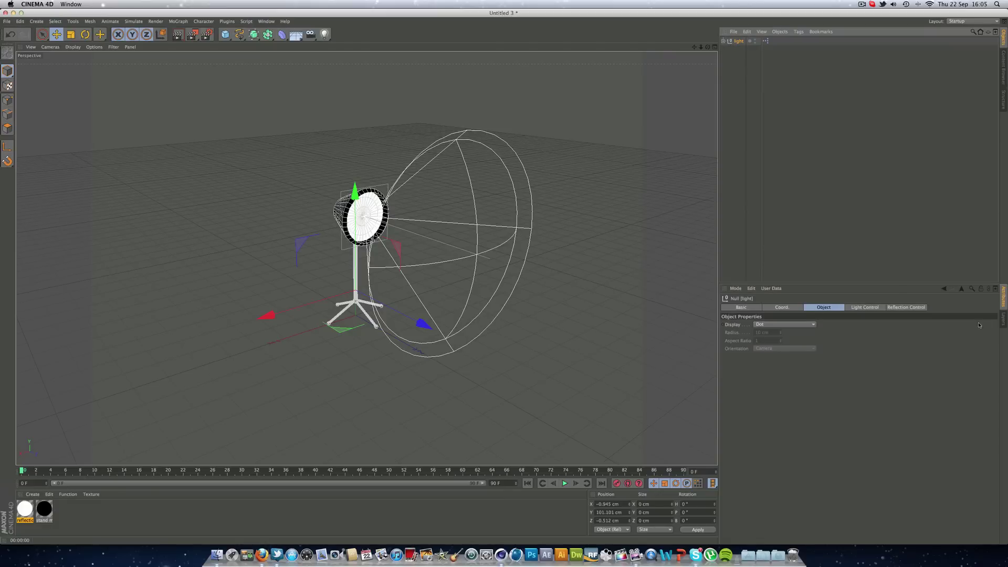
left_click(912, 311)
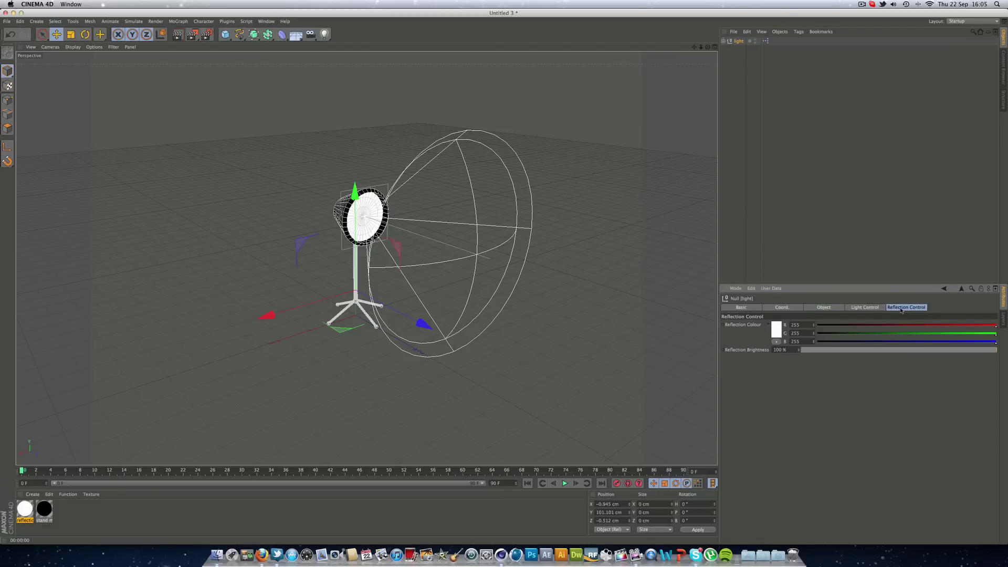
left_click(867, 308)
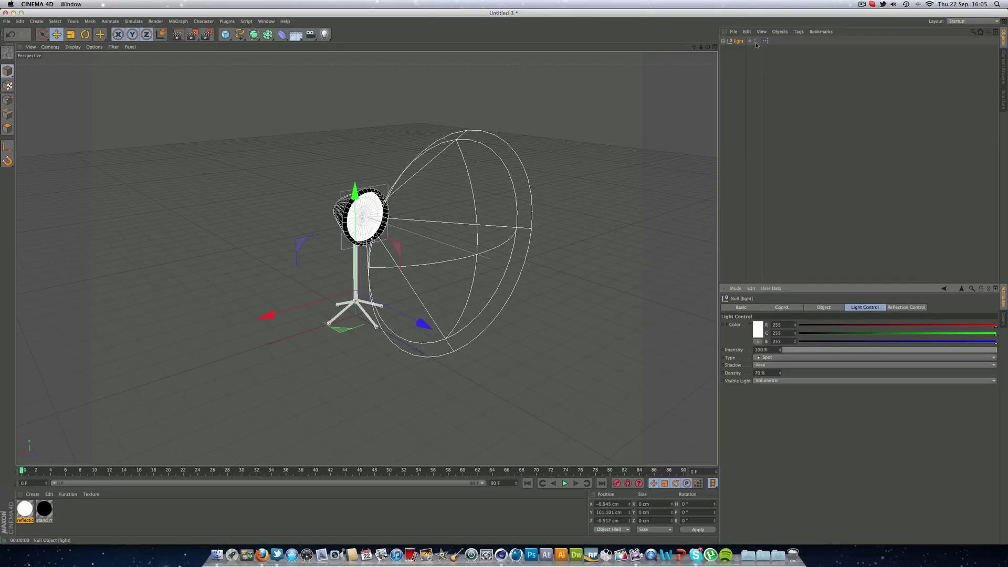
left_click(758, 329)
left_click(763, 313)
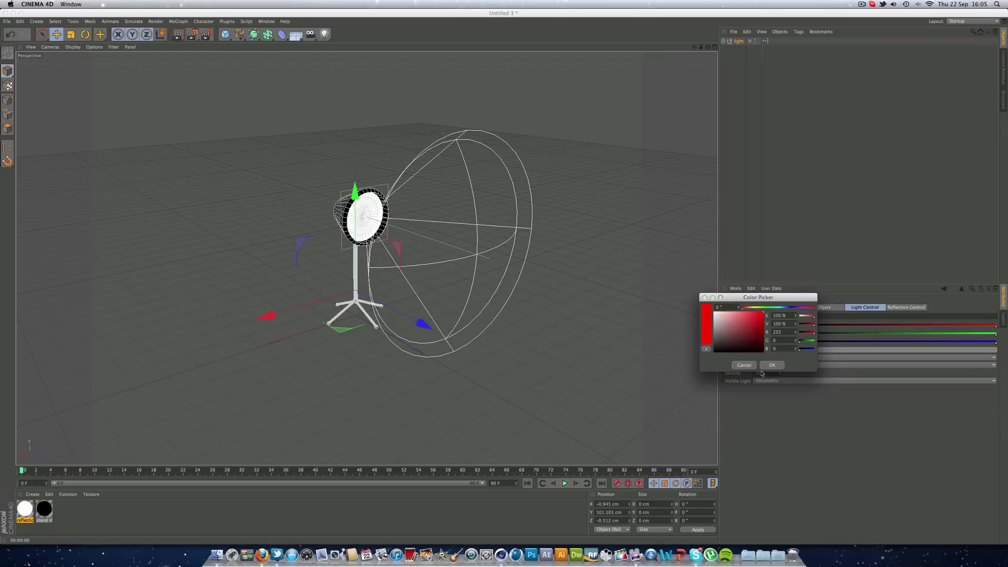
left_click(772, 365)
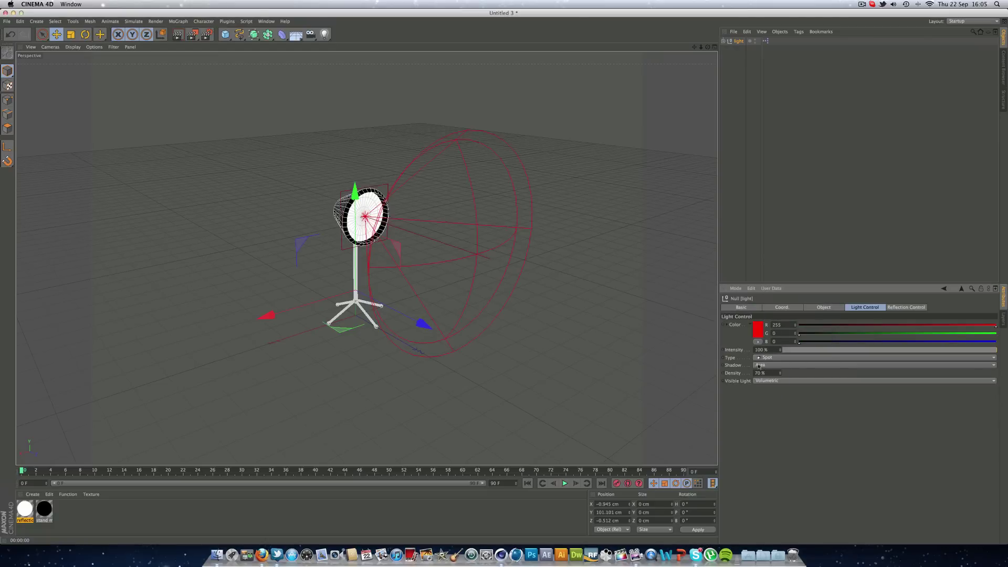
left_click(177, 34)
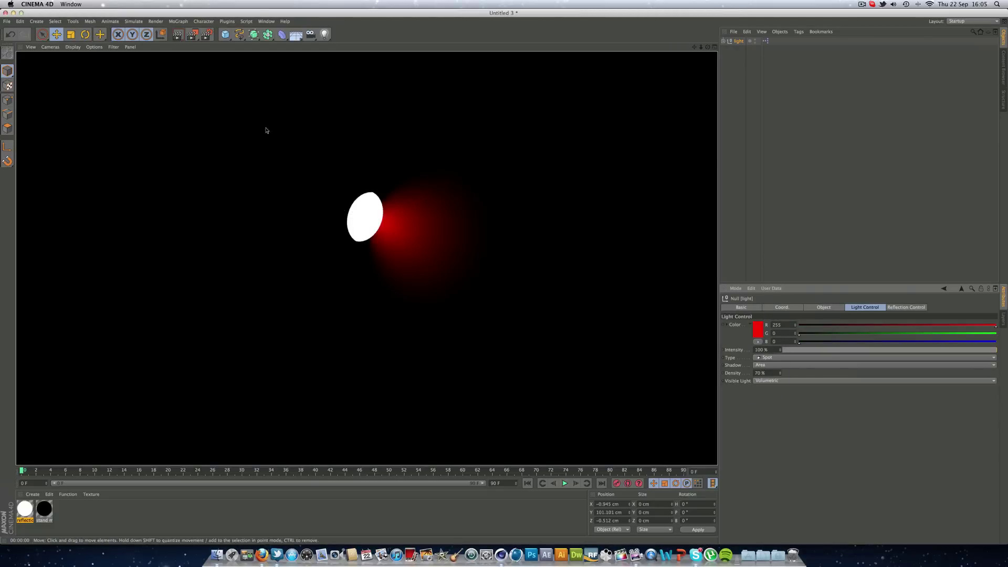
left_click(757, 328)
left_click(703, 306)
left_click(770, 359)
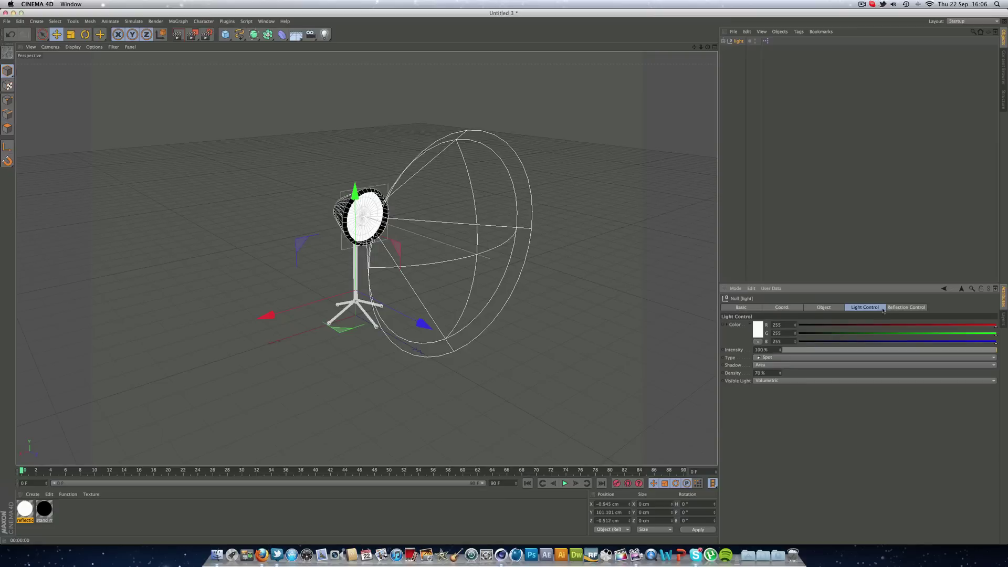
Step: Set the Reflection Colour to red, render a test, then reset it to white
left_click(758, 328)
left_click(782, 310)
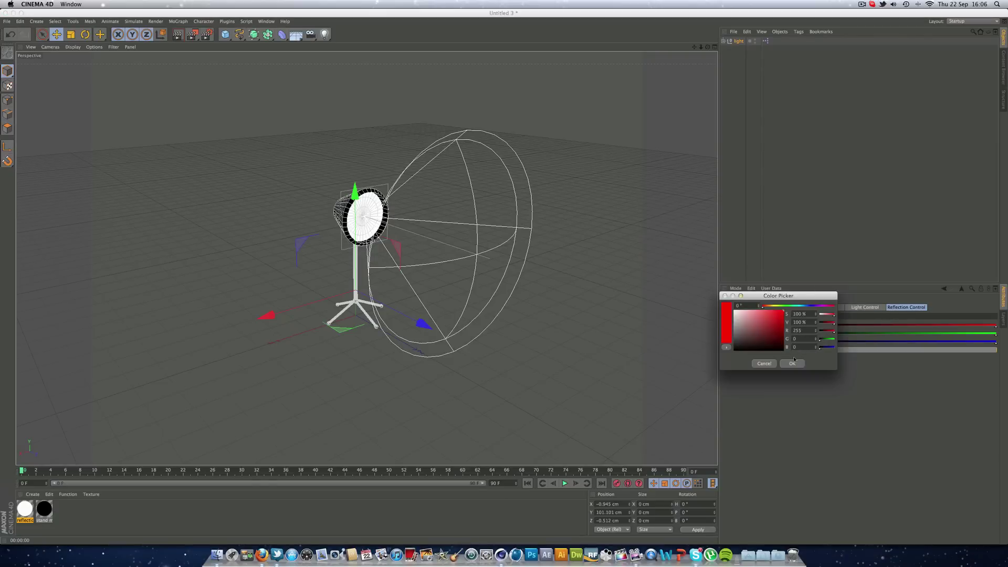
left_click(792, 363)
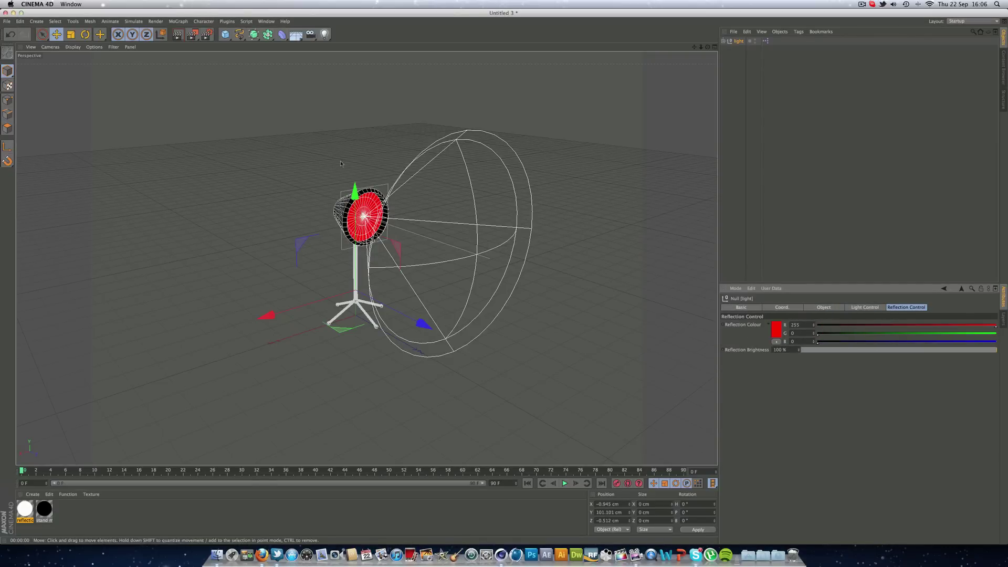
key("super+r")
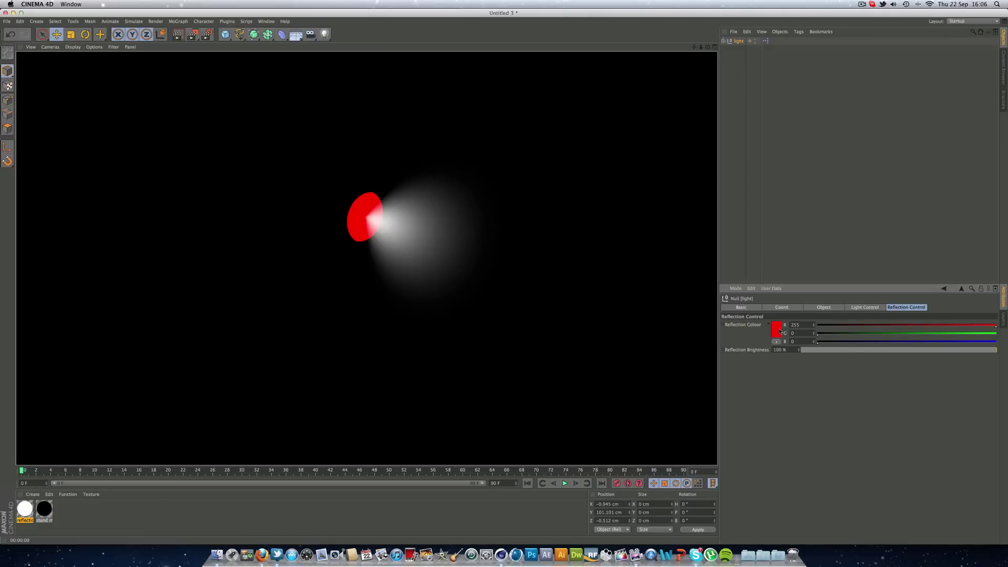
left_click(775, 330)
left_click(727, 304)
left_click(792, 359)
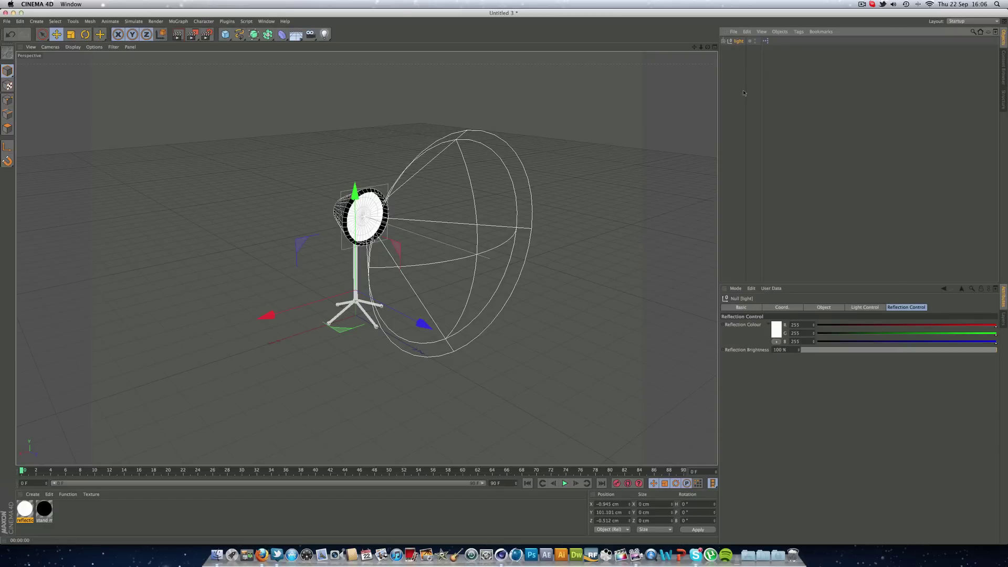
Step: Show the light null's Light Control tab: white colour, 100% intensity, Area shadow, Volumetric light
left_click(865, 307)
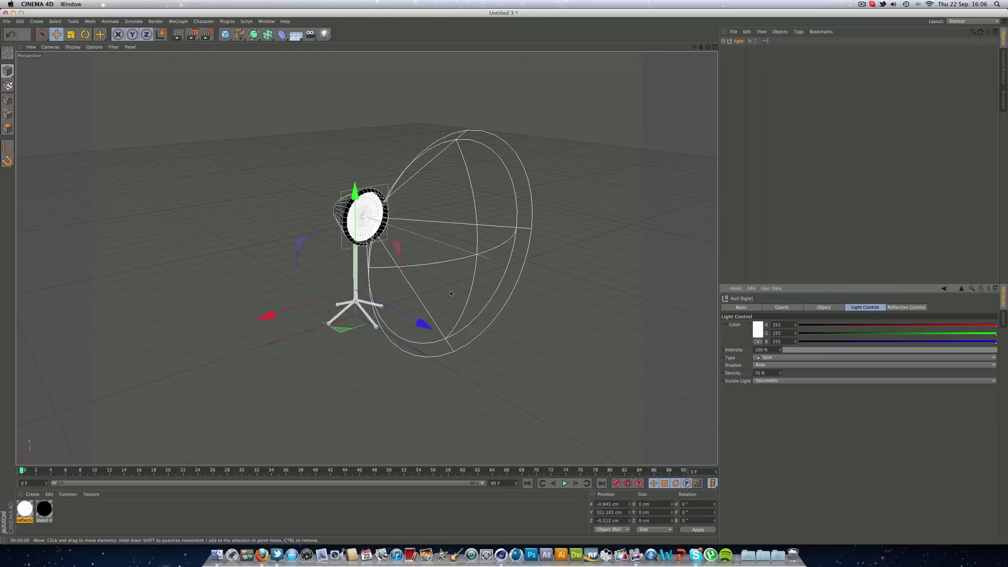